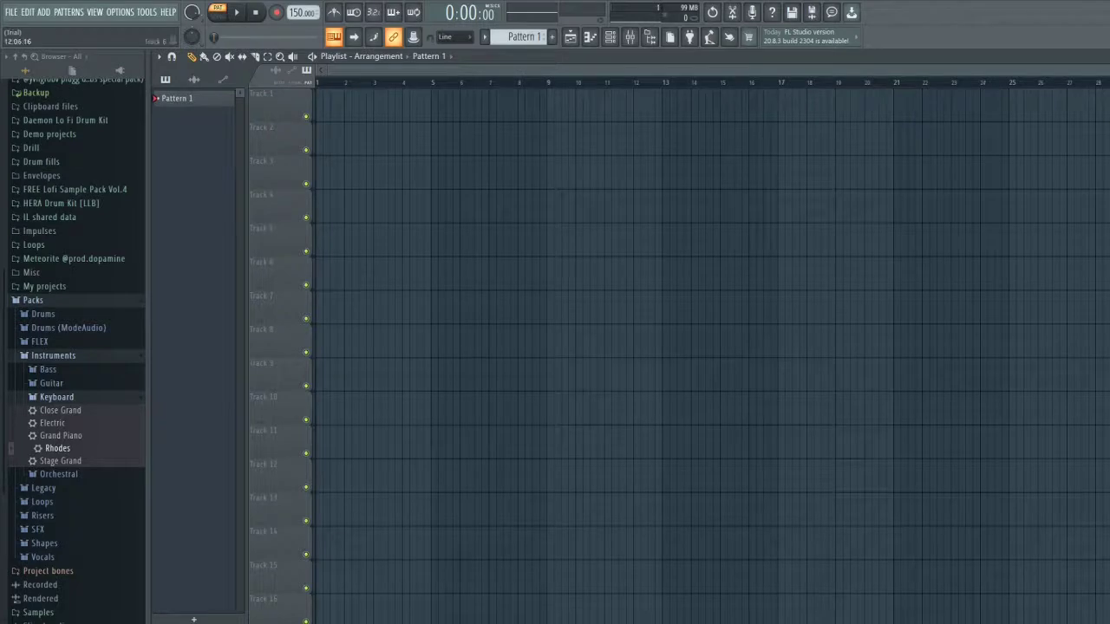
Step: Add a Purity instrument channel and load its Pretty Suitcase piano preset
{"action": "key", "text": "F6"}
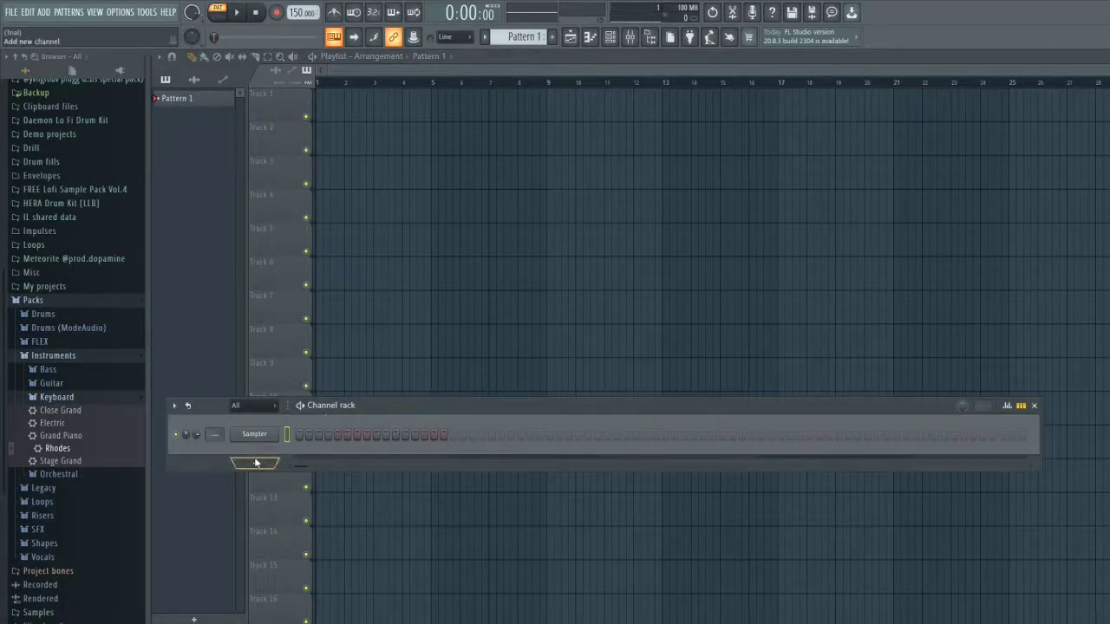
{"action": "left_click", "coordinate": [475, 563]}
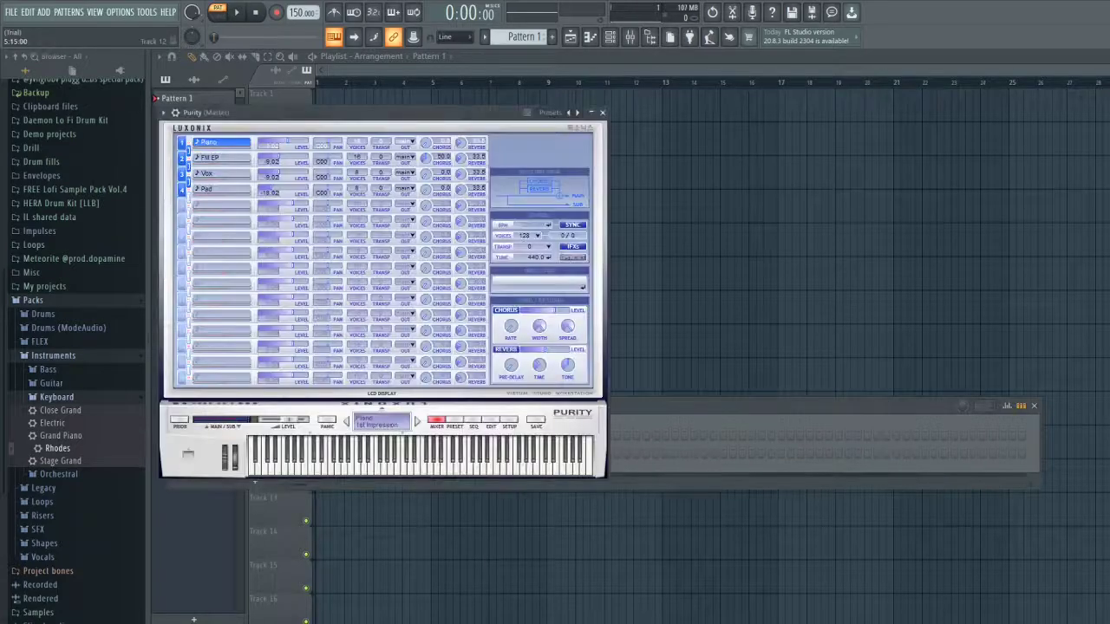
{"action": "left_click", "coordinate": [455, 420]}
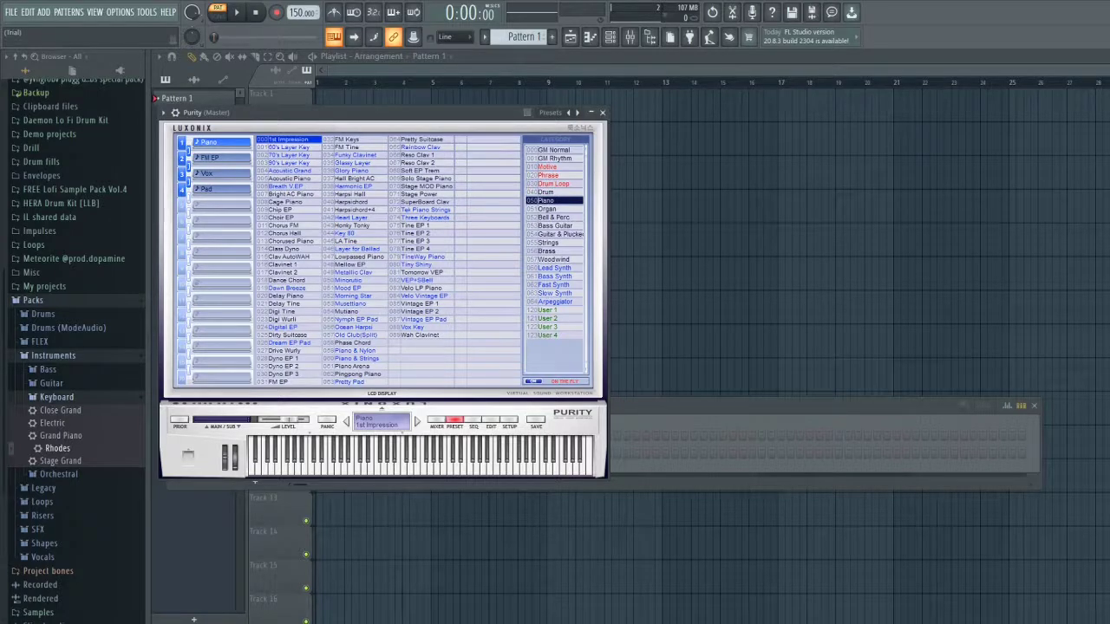
{"action": "left_click", "coordinate": [421, 139]}
{"action": "key", "text": "Escape"}
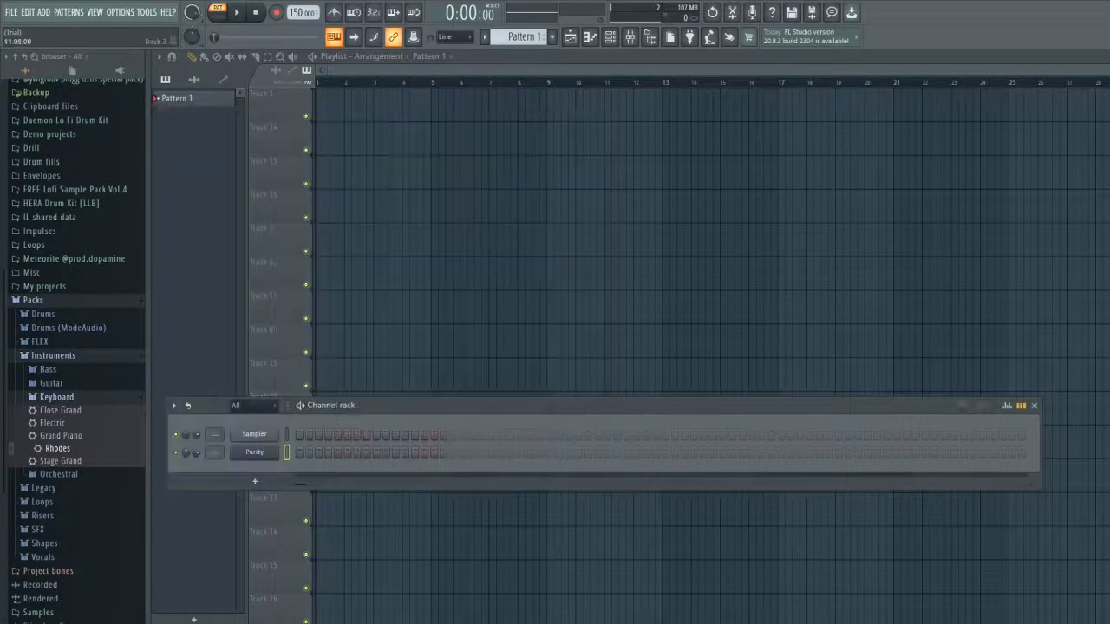
Step: Draw a 12-step E5 note at the start of bar 1 in the Purity channel's piano roll
{"action": "scroll", "coordinate": [215, 452], "scroll_direction": "up", "scroll_amount": 1}
{"action": "left_click", "coordinate": [590, 36]}
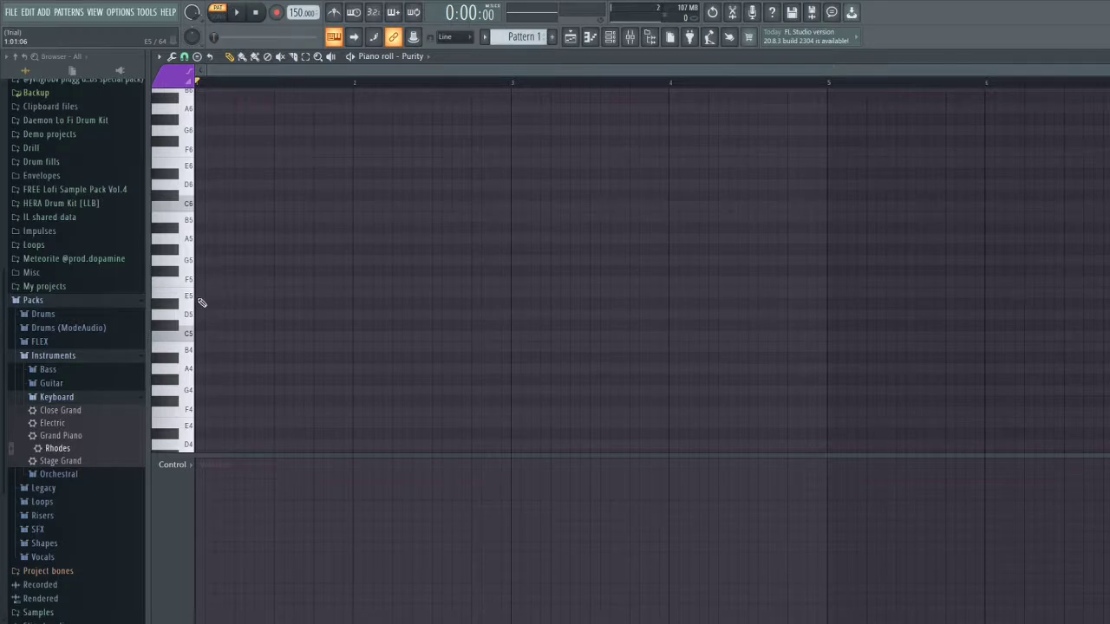
{"action": "left_click", "coordinate": [251, 294]}
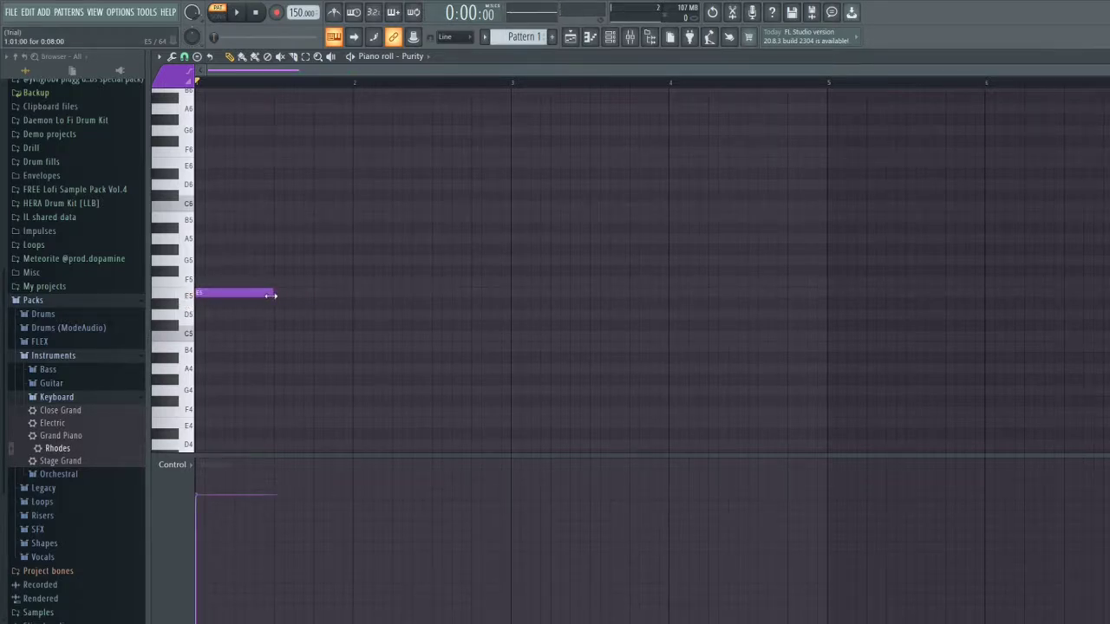
{"action": "scroll", "coordinate": [272, 295], "scroll_direction": "up", "scroll_amount": 4}
{"action": "left_click_drag", "start_coordinate": [304, 295], "coordinate": [495, 312]}
{"action": "scroll", "coordinate": [285, 295], "scroll_direction": "down", "scroll_amount": 4}
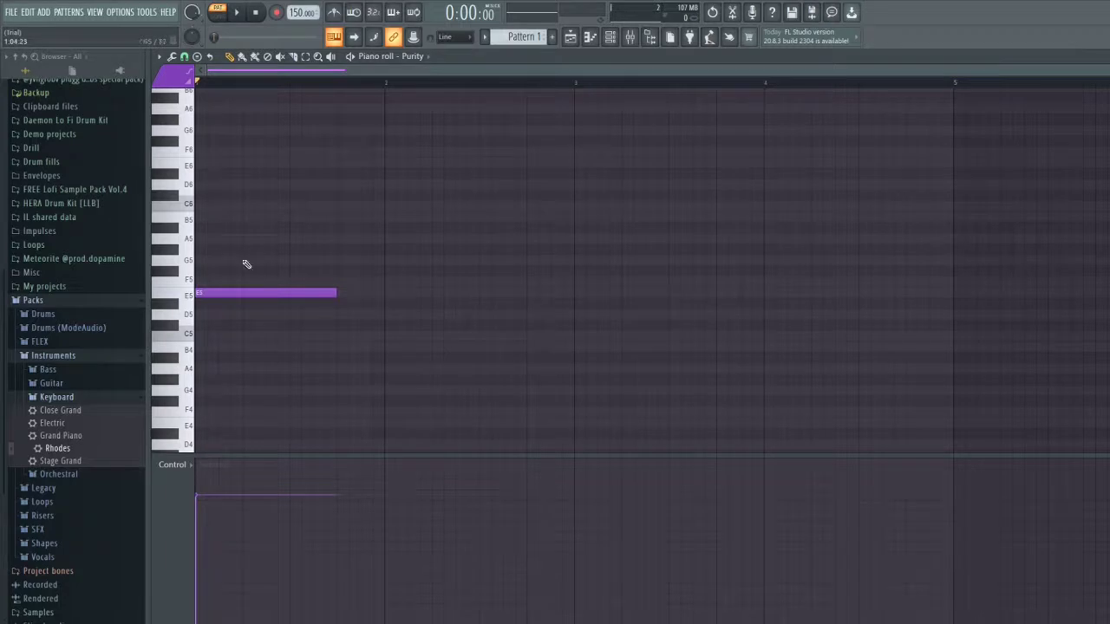
Step: Add a 12-step G5 note above E5 at the start of bar 1, counting semitones with temporary F5 and F#5 notes and deleting them
{"action": "left_click", "coordinate": [208, 295]}
{"action": "left_click", "coordinate": [215, 295]}
{"action": "left_click", "coordinate": [214, 295]}
{"action": "left_click", "coordinate": [211, 281]}
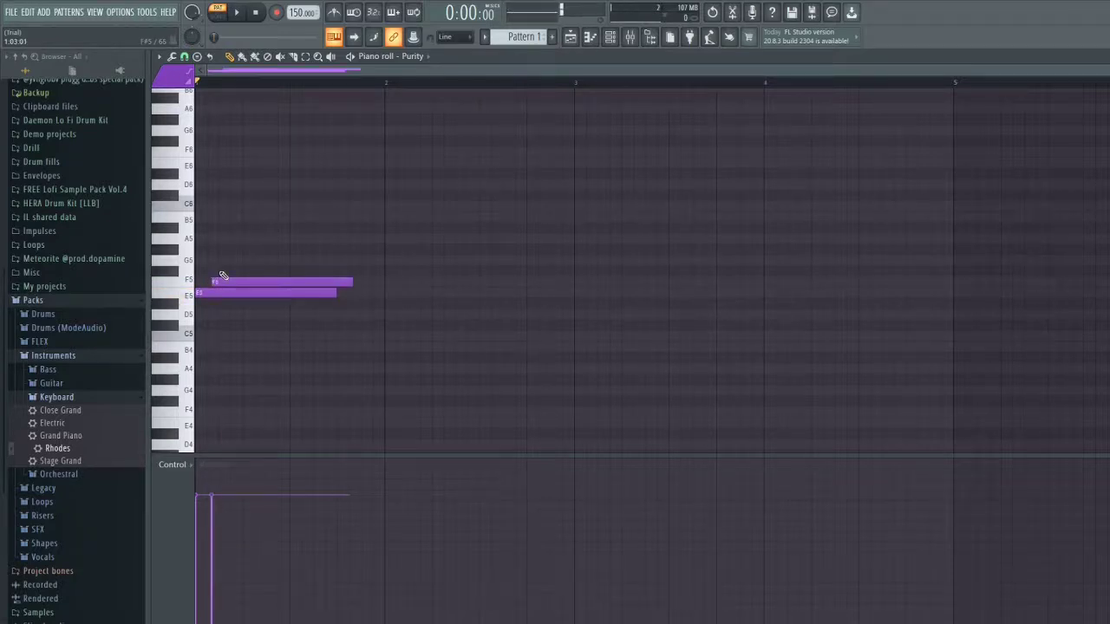
{"action": "left_click", "coordinate": [218, 270]}
{"action": "left_click_drag", "start_coordinate": [226, 266], "coordinate": [205, 260]}
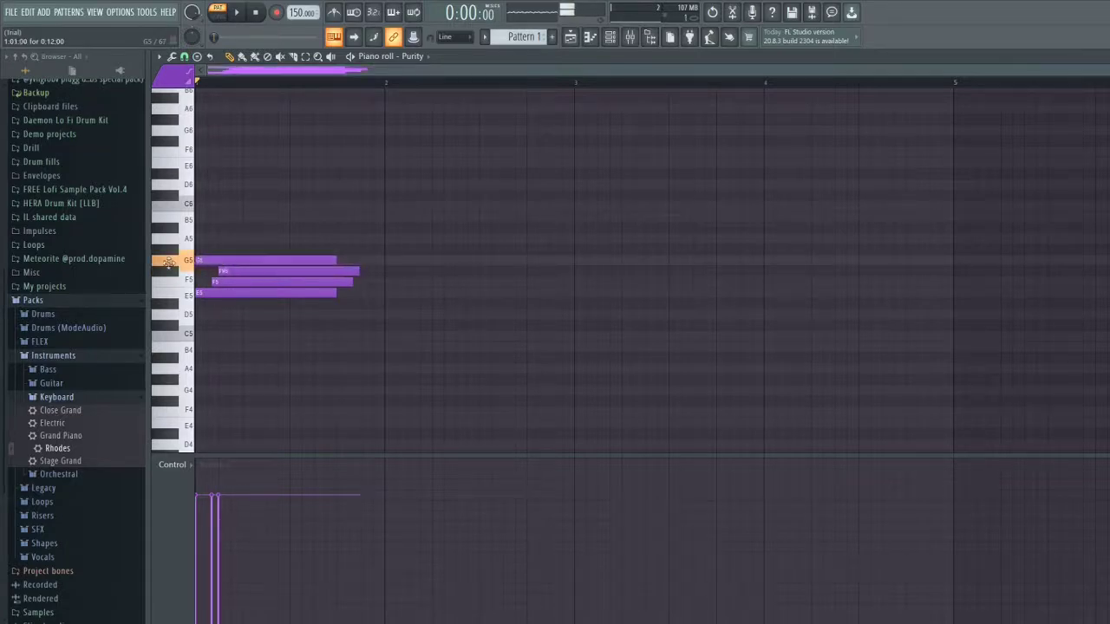
{"action": "right_click", "coordinate": [224, 282]}
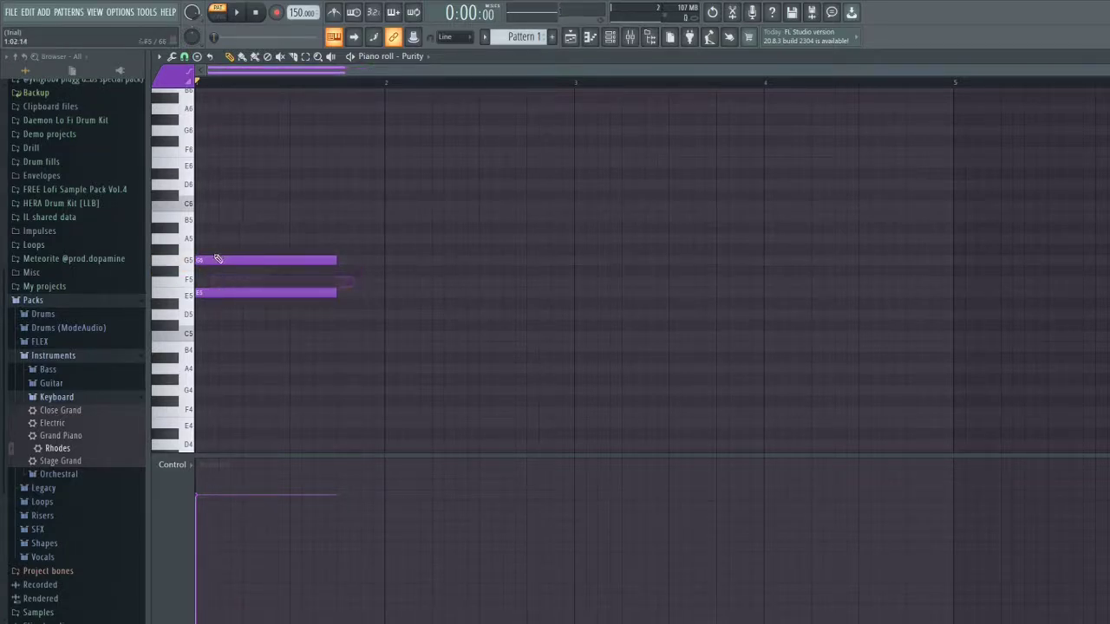
Step: Add a 12-step B5 note above G5, counting up with temporary G#5, A5 and A#5 notes and deleting them
{"action": "left_click", "coordinate": [213, 248]}
{"action": "left_click", "coordinate": [216, 238]}
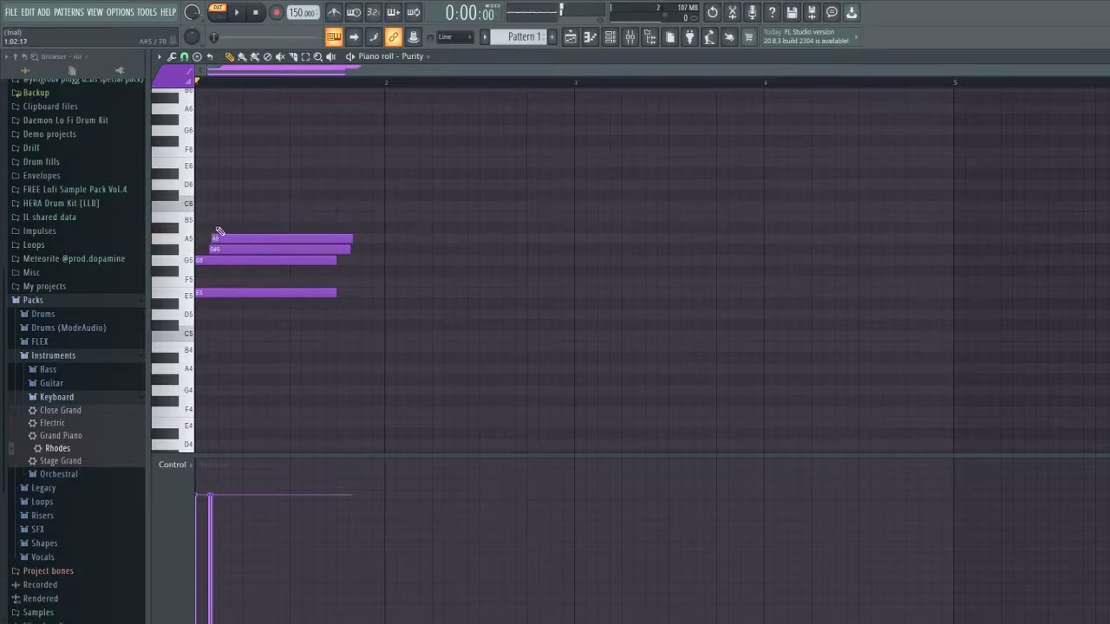
{"action": "left_click", "coordinate": [218, 228]}
{"action": "left_click", "coordinate": [223, 217]}
{"action": "left_click_drag", "start_coordinate": [243, 217], "coordinate": [190, 217]}
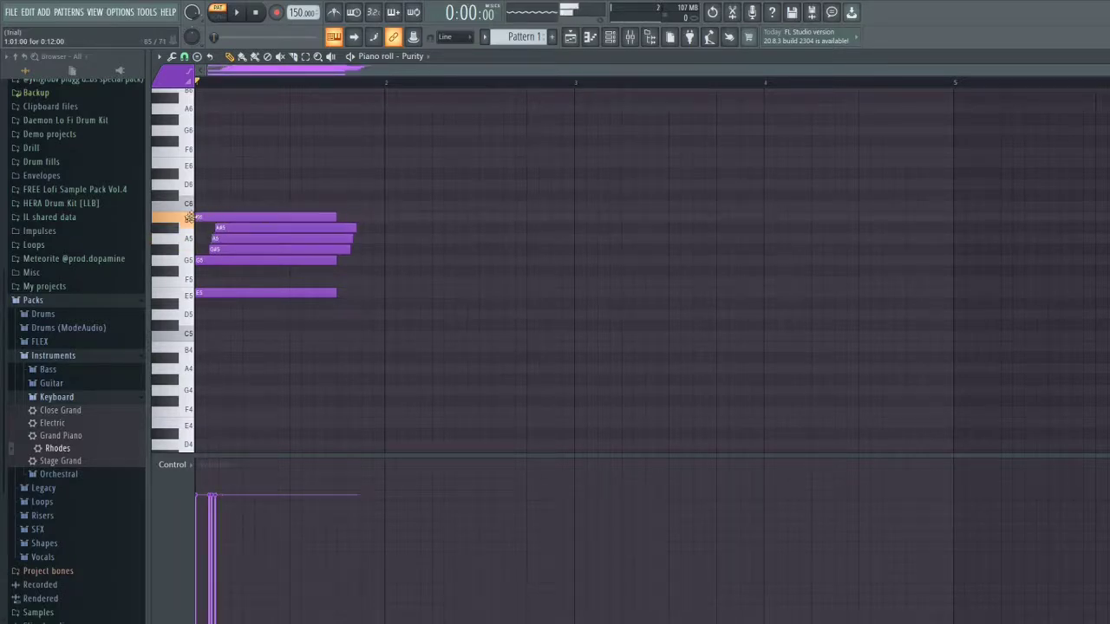
{"action": "right_click", "coordinate": [224, 228]}
{"action": "right_click", "coordinate": [224, 238]}
{"action": "right_click", "coordinate": [225, 248]}
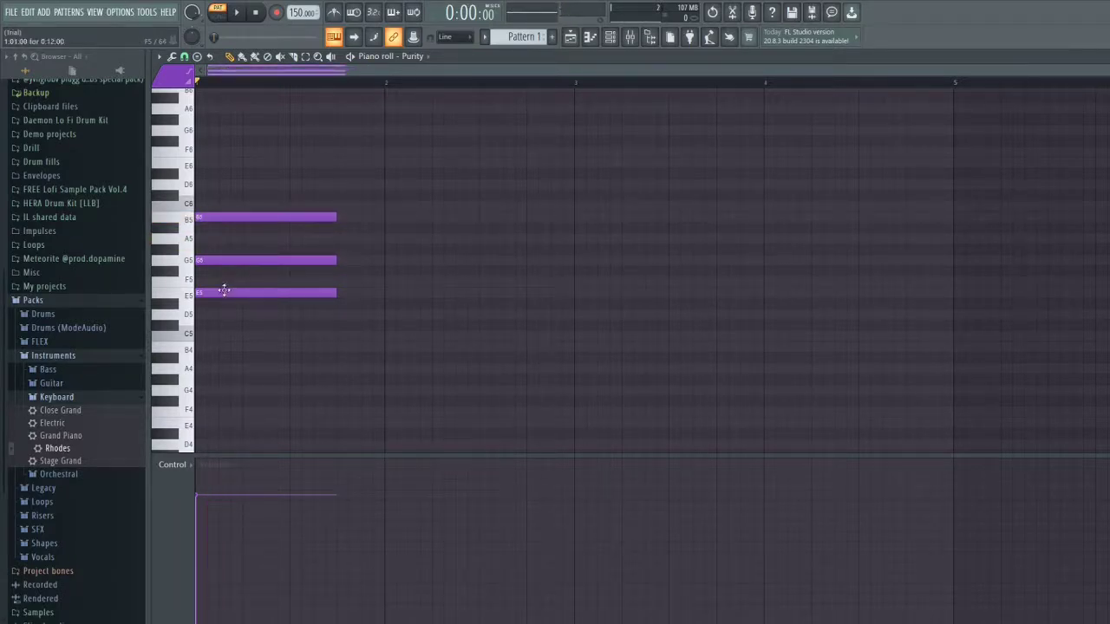
Step: Complete the first chord with a 12-step D6 note at the start of bar 1 and play it back
{"action": "left_click", "coordinate": [217, 163]}
{"action": "mouse_move", "coordinate": [220, 164]}
{"action": "left_mouse_down"}
{"action": "mouse_move", "coordinate": [206, 188]}
{"action": "mouse_move", "coordinate": [224, 195]}
{"action": "left_mouse_up"}
{"action": "left_click", "coordinate": [220, 165]}
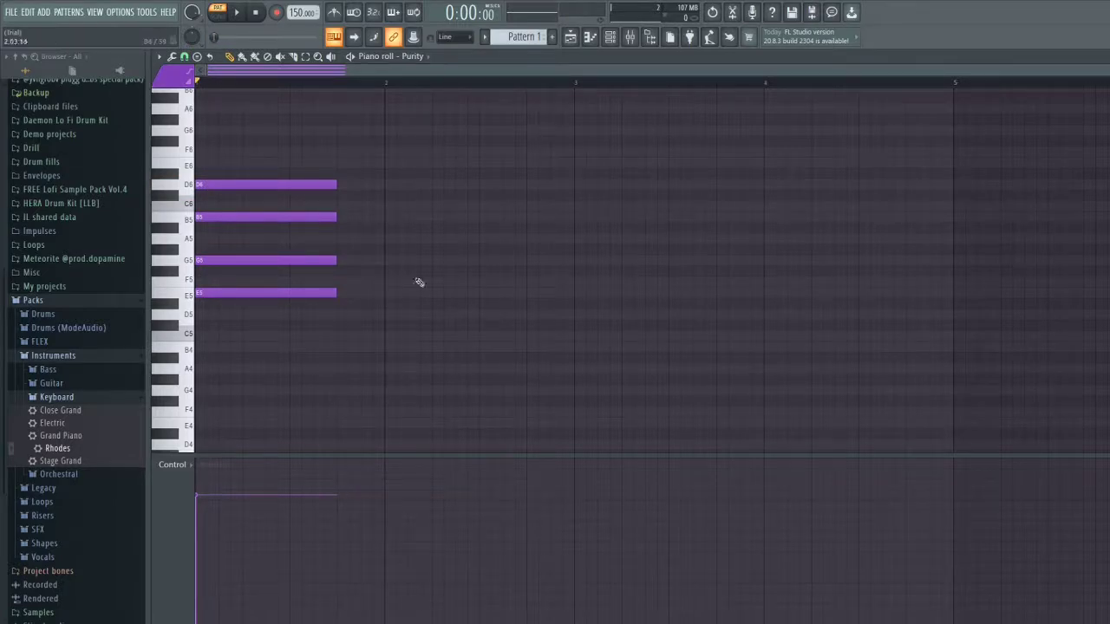
{"action": "key", "text": "space"}
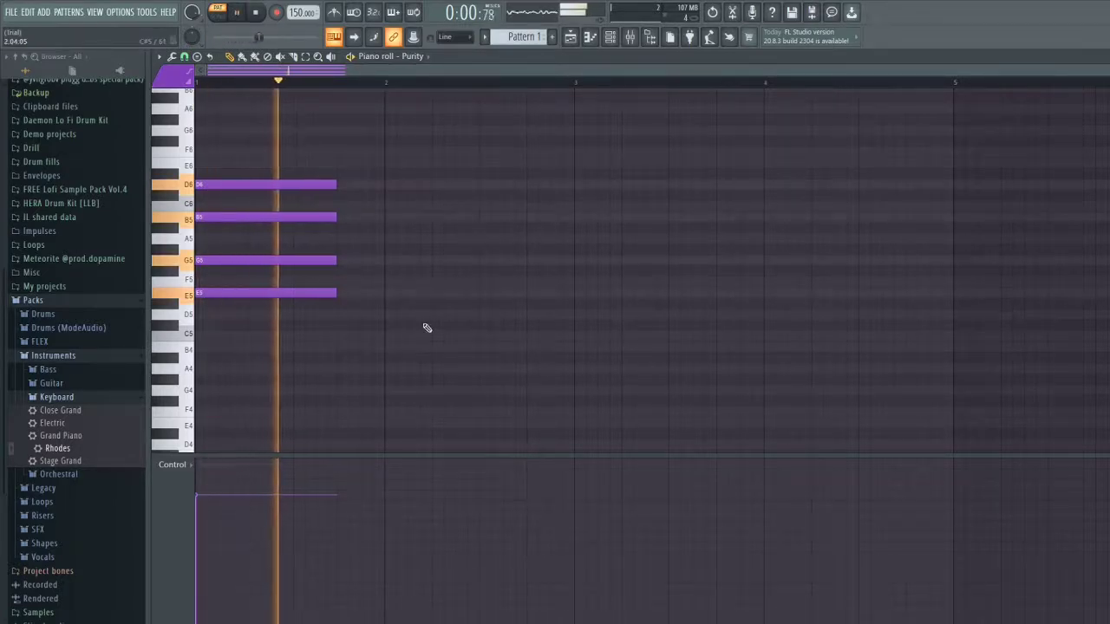
{"action": "key", "text": "space"}
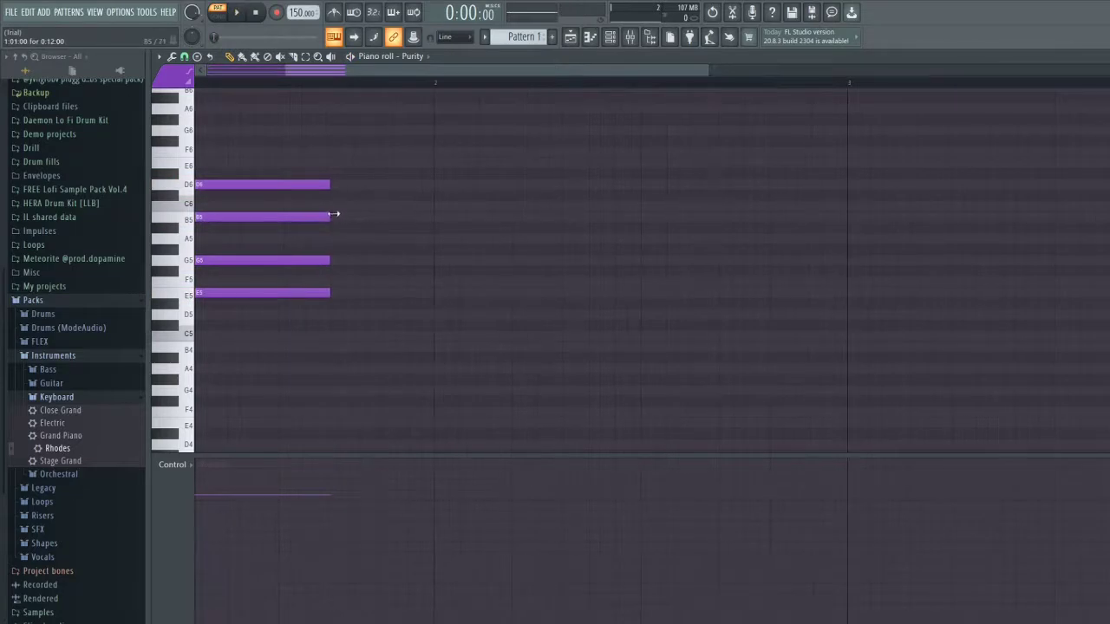
Step: Draw a second 12-step chord of F5, A5, C6 and E6 directly after the first chord and play both
{"action": "left_click", "coordinate": [332, 207]}
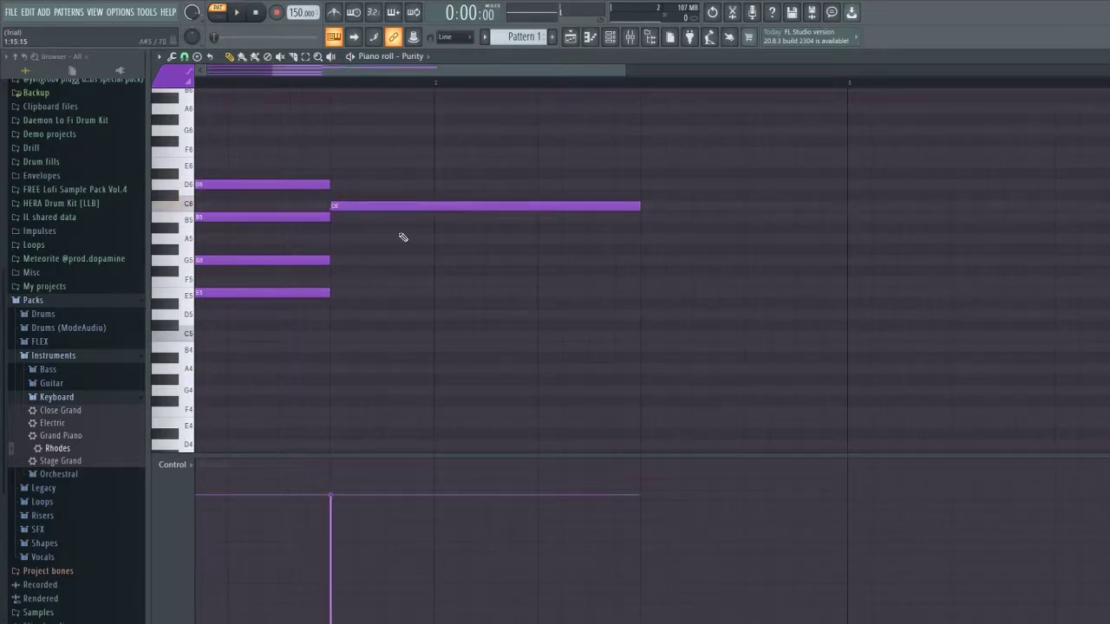
{"action": "left_click_drag", "start_coordinate": [379, 208], "coordinate": [377, 165]}
{"action": "left_click", "coordinate": [333, 206]}
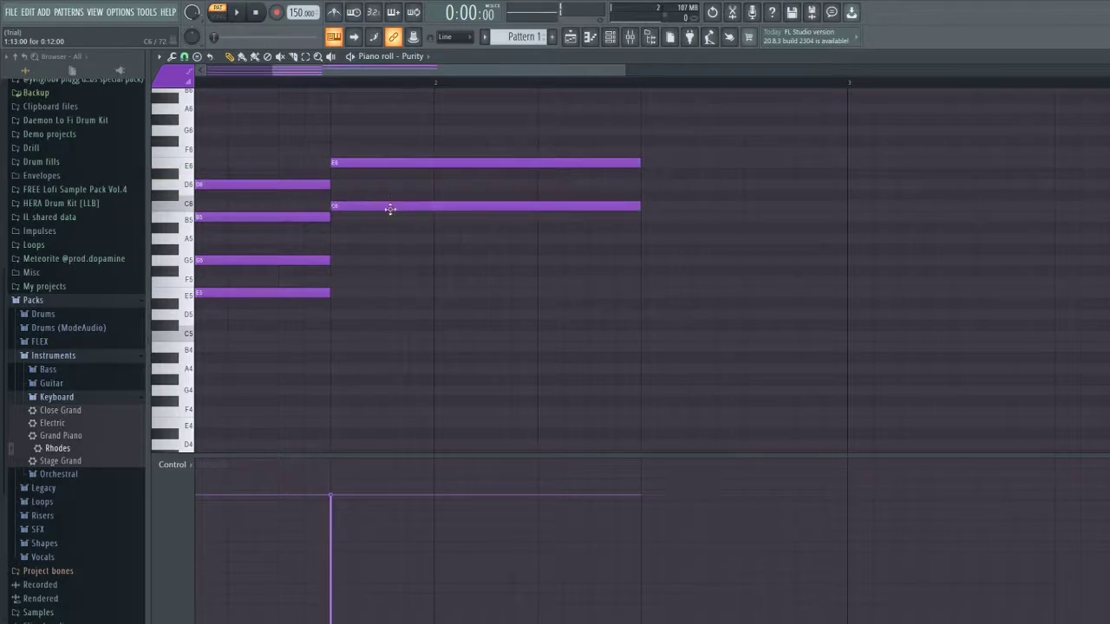
{"action": "left_click", "coordinate": [333, 239]}
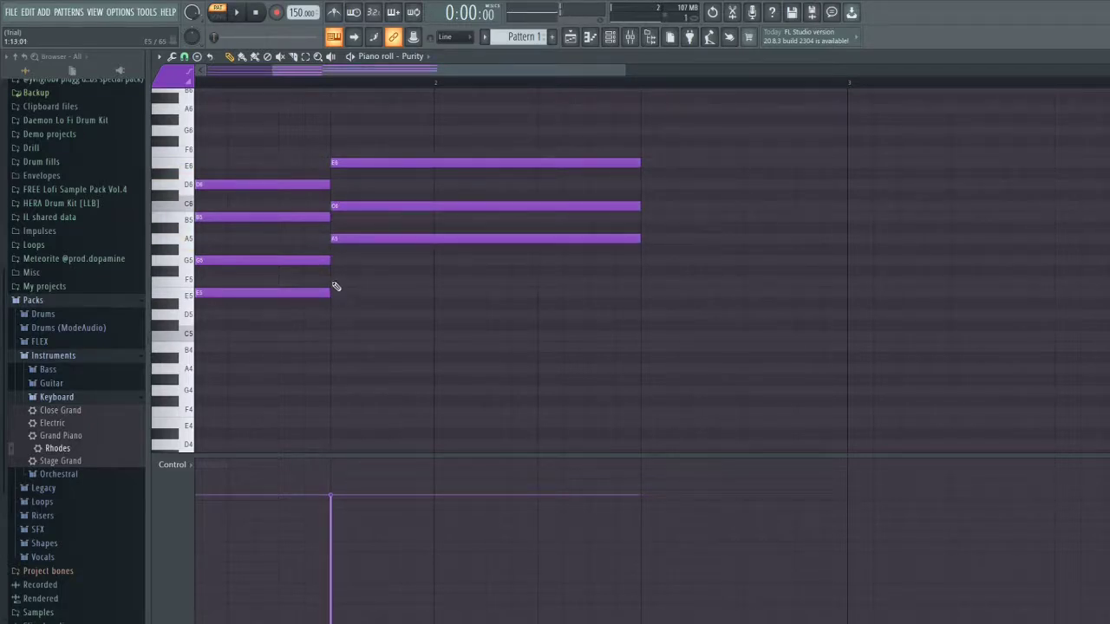
{"action": "left_click", "coordinate": [335, 283]}
{"action": "key", "text": "space"}
{"action": "scroll", "coordinate": [373, 283], "scroll_direction": "down", "scroll_amount": 2}
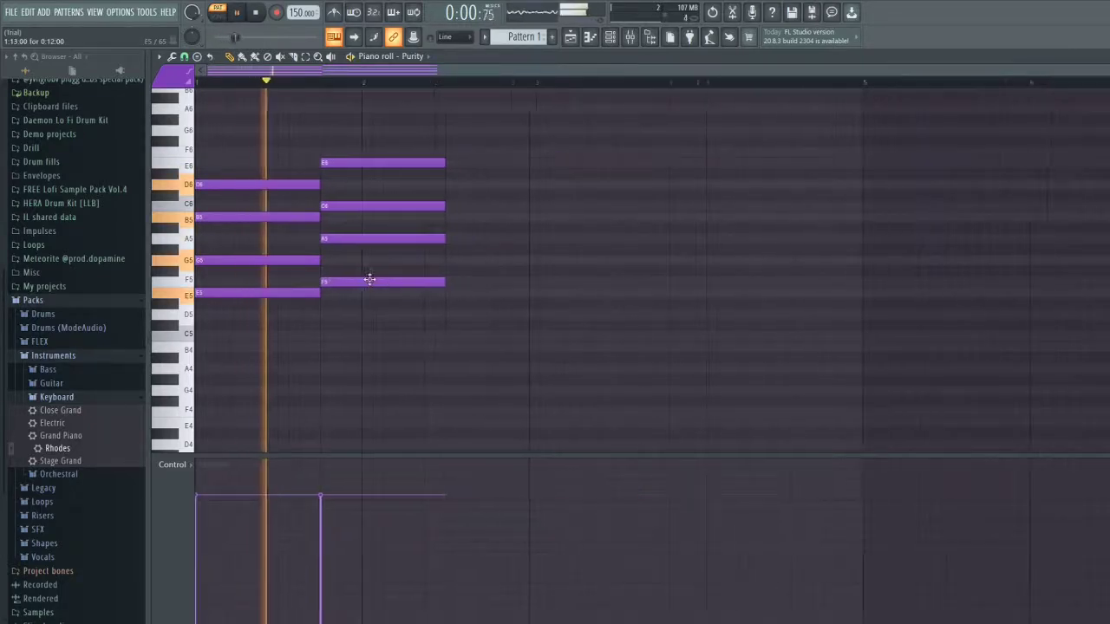
{"action": "key", "text": "space"}
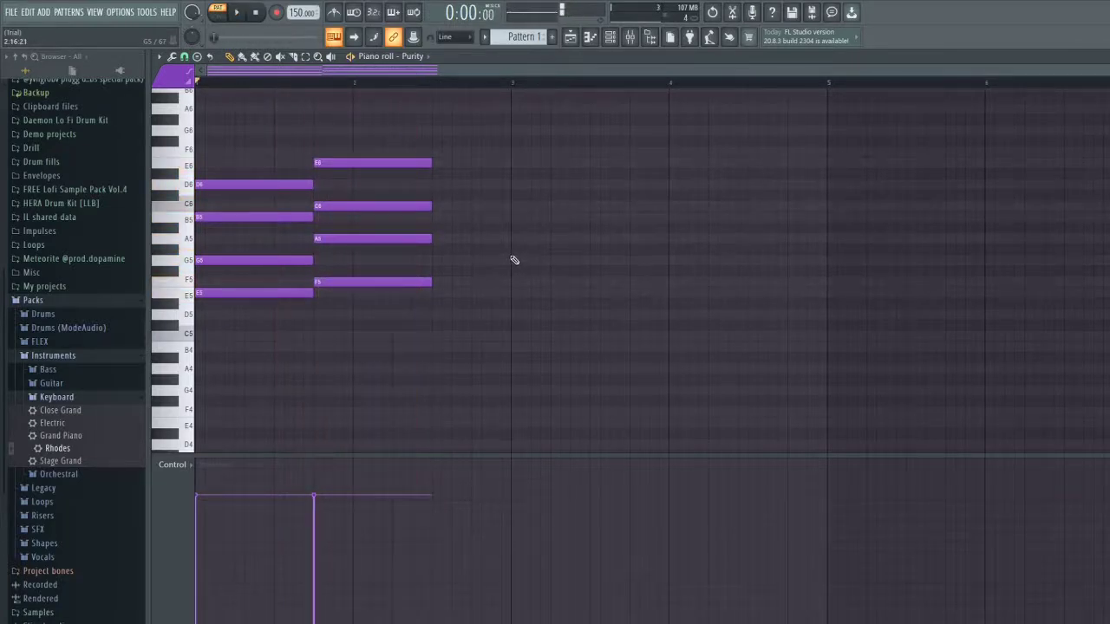
Step: Draw a third chord of D5, F5, A5 and C6, eight steps long, filling the second half of bar 2
{"action": "scroll", "coordinate": [459, 252], "scroll_direction": "up", "scroll_amount": 3}
{"action": "left_click_drag", "start_coordinate": [367, 209], "coordinate": [360, 215]}
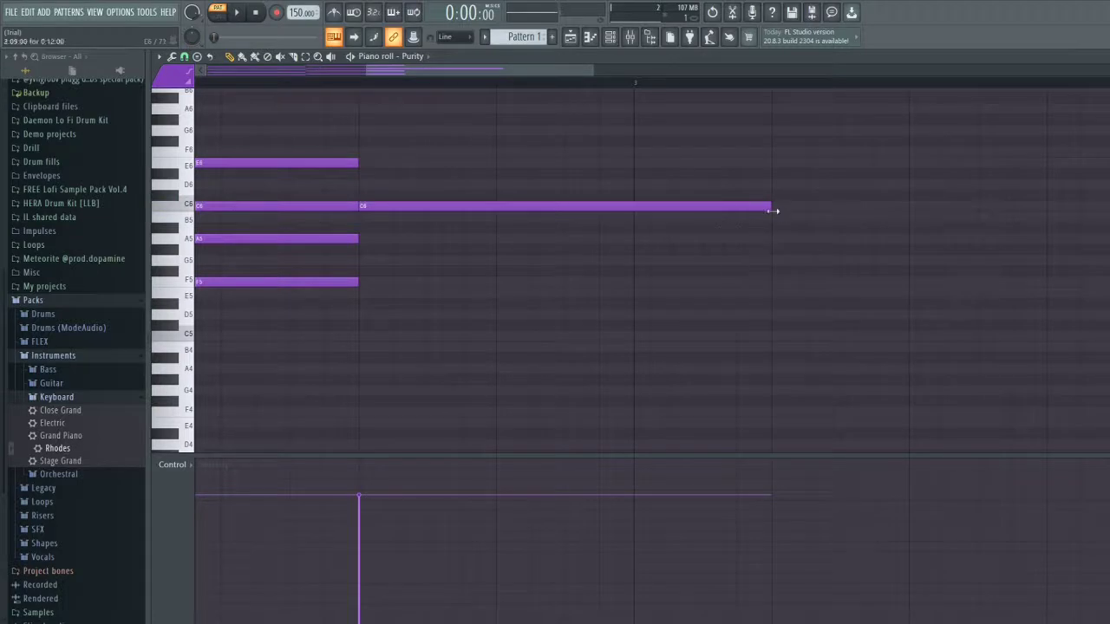
{"action": "left_click_drag", "start_coordinate": [772, 208], "coordinate": [632, 233]}
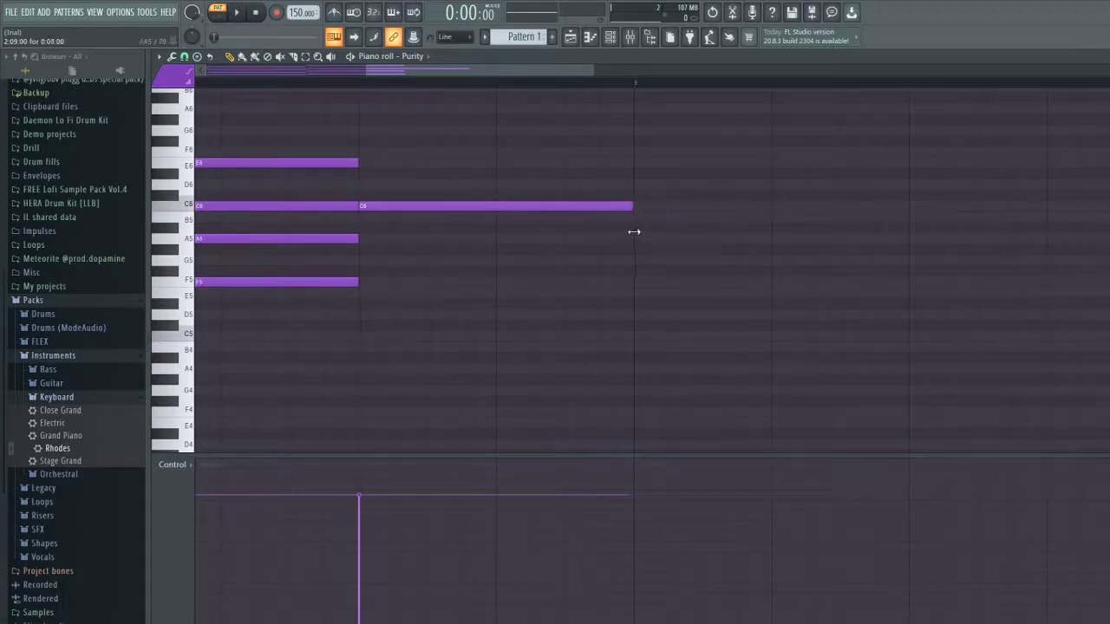
{"action": "left_click_drag", "start_coordinate": [384, 240], "coordinate": [359, 248]}
{"action": "left_click_drag", "start_coordinate": [367, 287], "coordinate": [359, 285]}
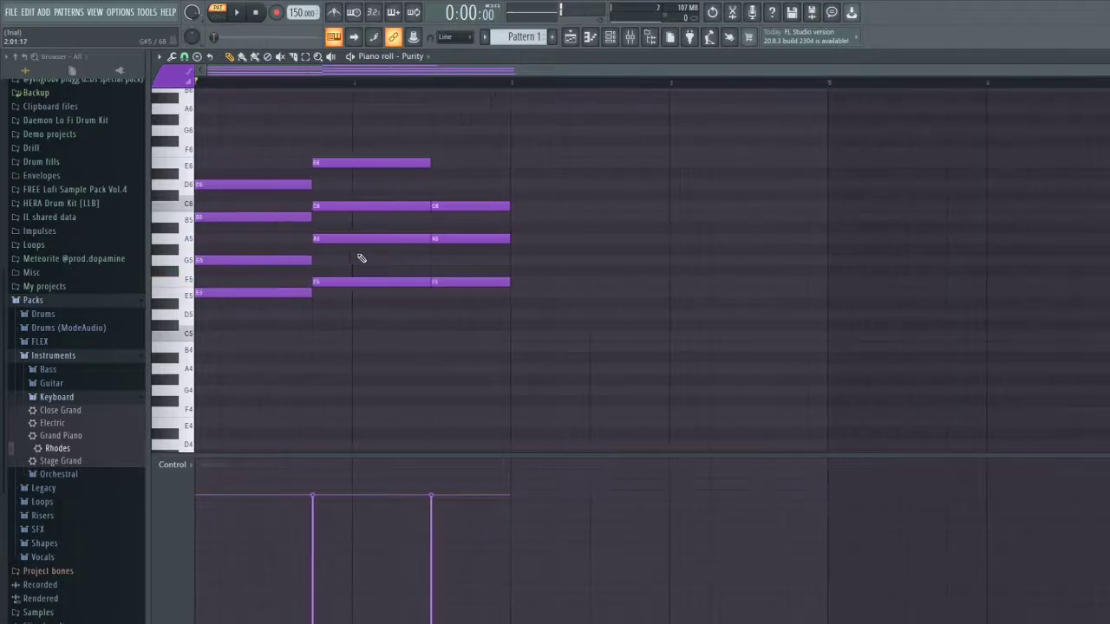
{"action": "key", "text": "space"}
{"action": "left_click", "coordinate": [466, 314]}
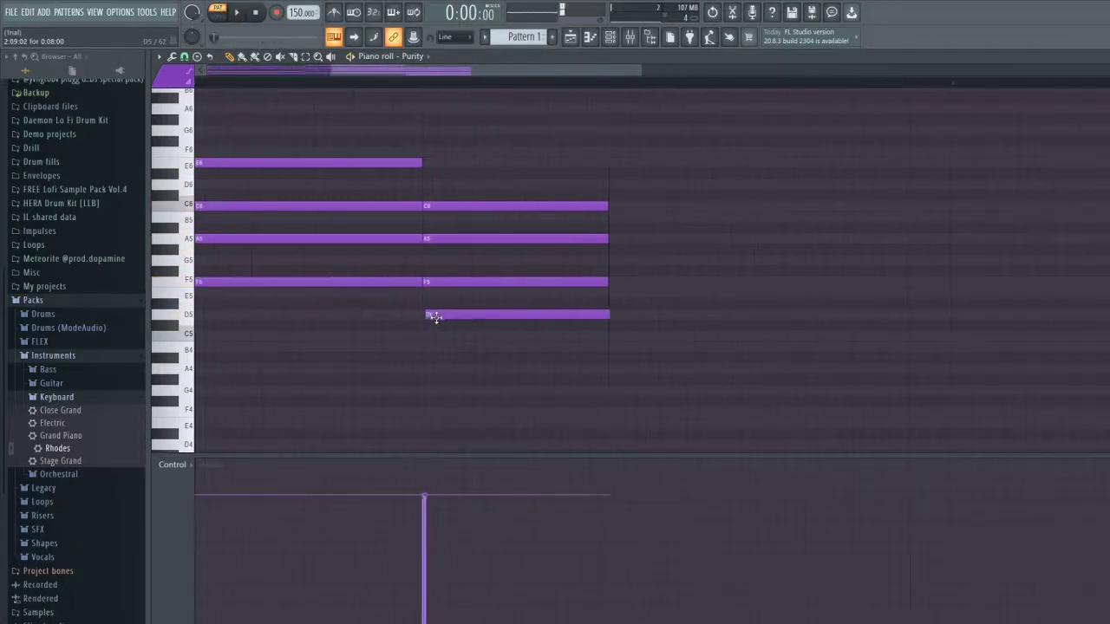
{"action": "left_click", "coordinate": [445, 315]}
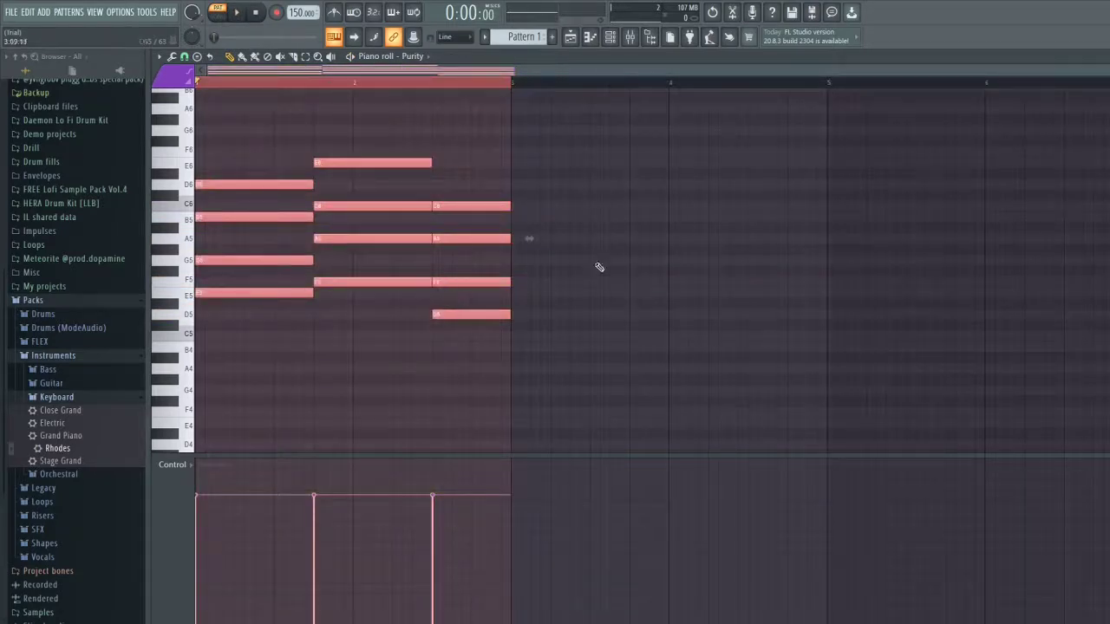
Step: Duplicate the two-bar progression into bars 3 and 4, and raise its last chord seven semitones to A5, C6, E6 and G6
{"action": "key", "text": "ctrl+b"}
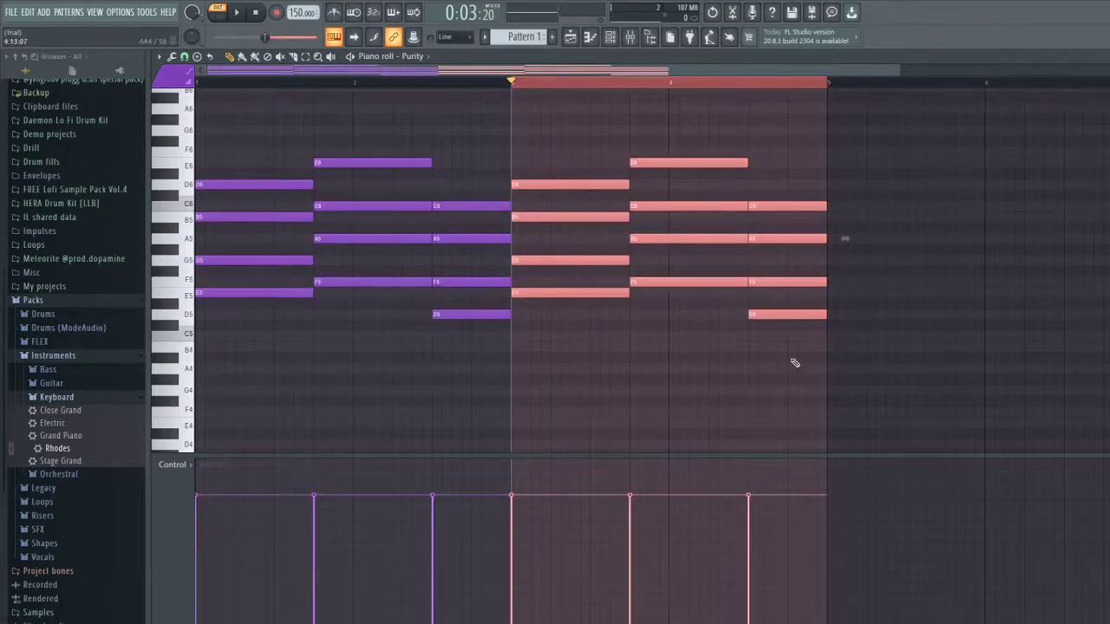
{"action": "left_click_drag", "start_coordinate": [792, 356], "coordinate": [790, 202]}
{"action": "key", "text": "Up"}
{"action": "key", "text": "Up"}
{"action": "key", "text": "Up"}
{"action": "key", "text": "Up"}
{"action": "key", "text": "Up"}
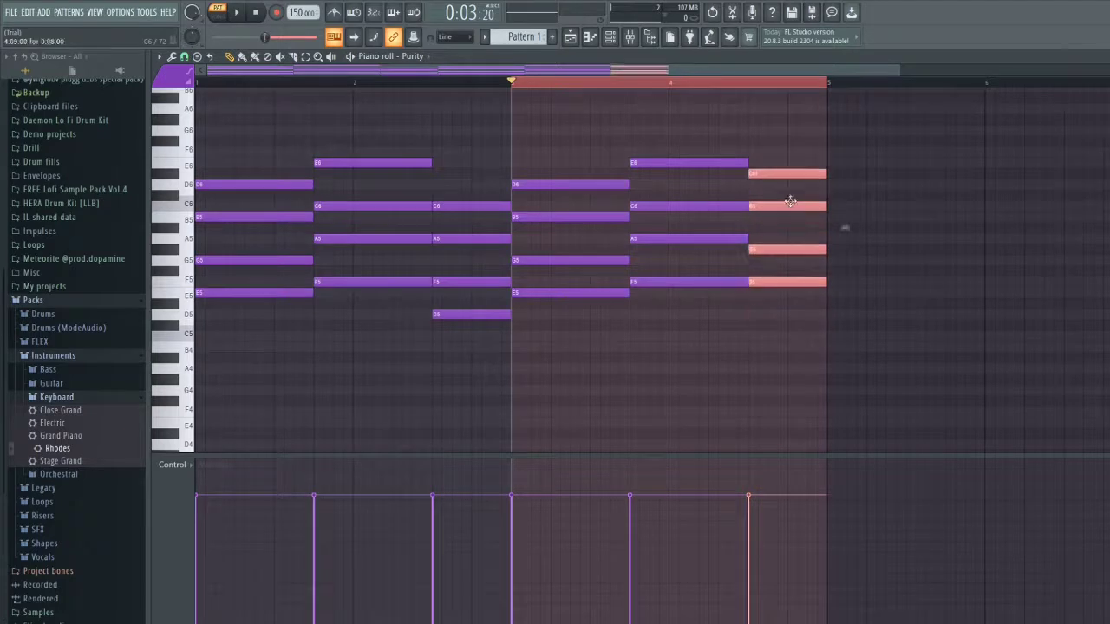
{"action": "key", "text": "Up"}
{"action": "key", "text": "Up"}
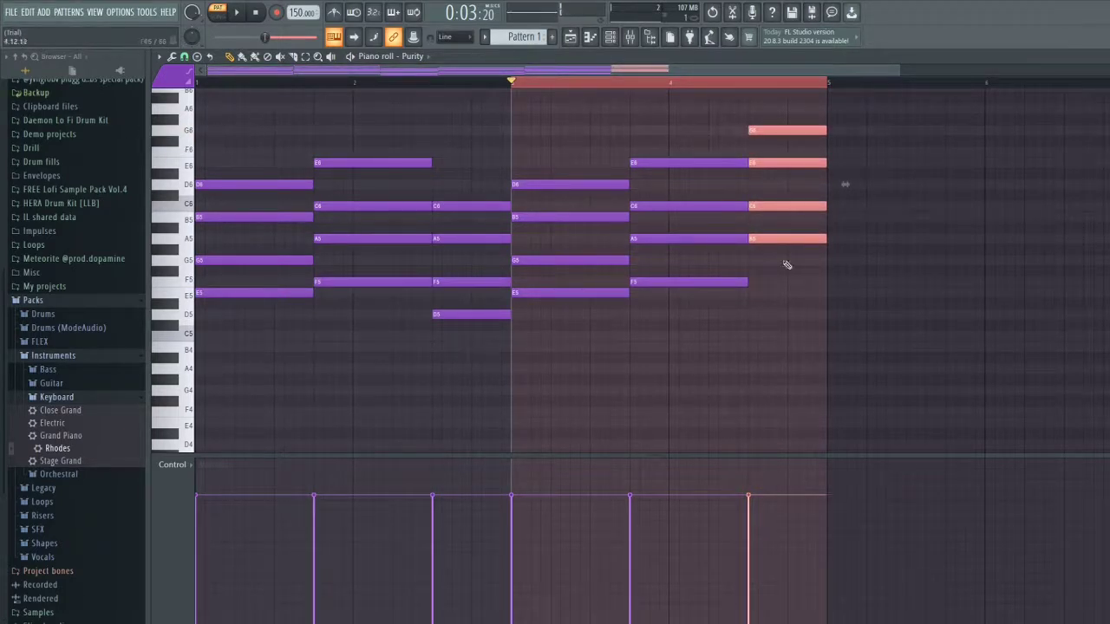
{"action": "key", "text": "ctrl+d"}
Step: Play back the duplicated chords, clear the time selection and return the playhead to near the start of bar 1
{"action": "key", "text": "space"}
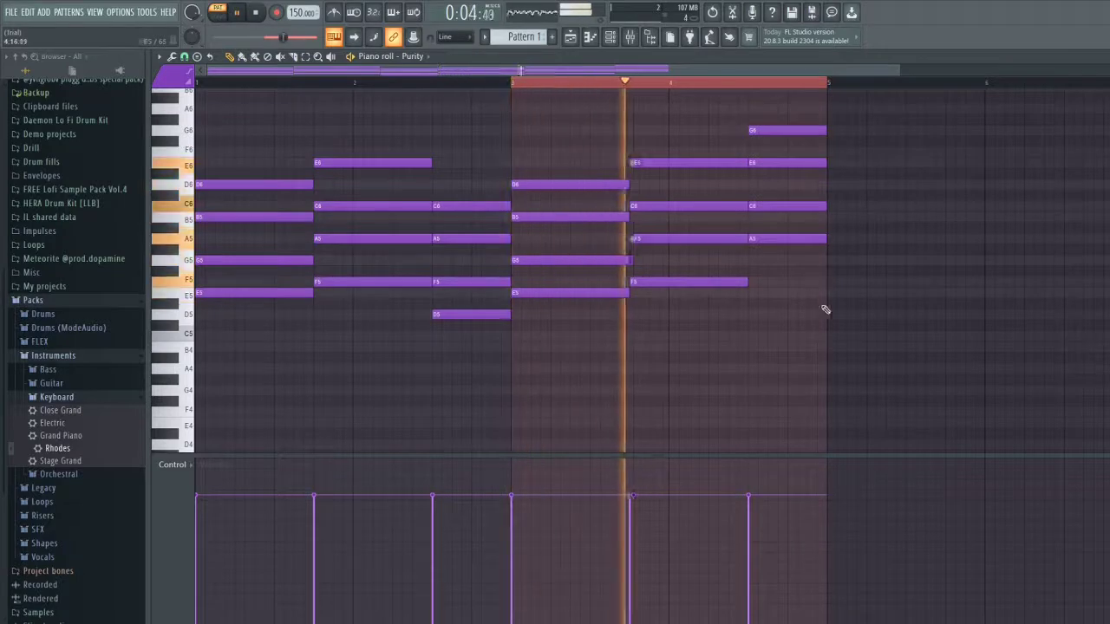
{"action": "left_click", "coordinate": [599, 86], "text": "ctrl"}
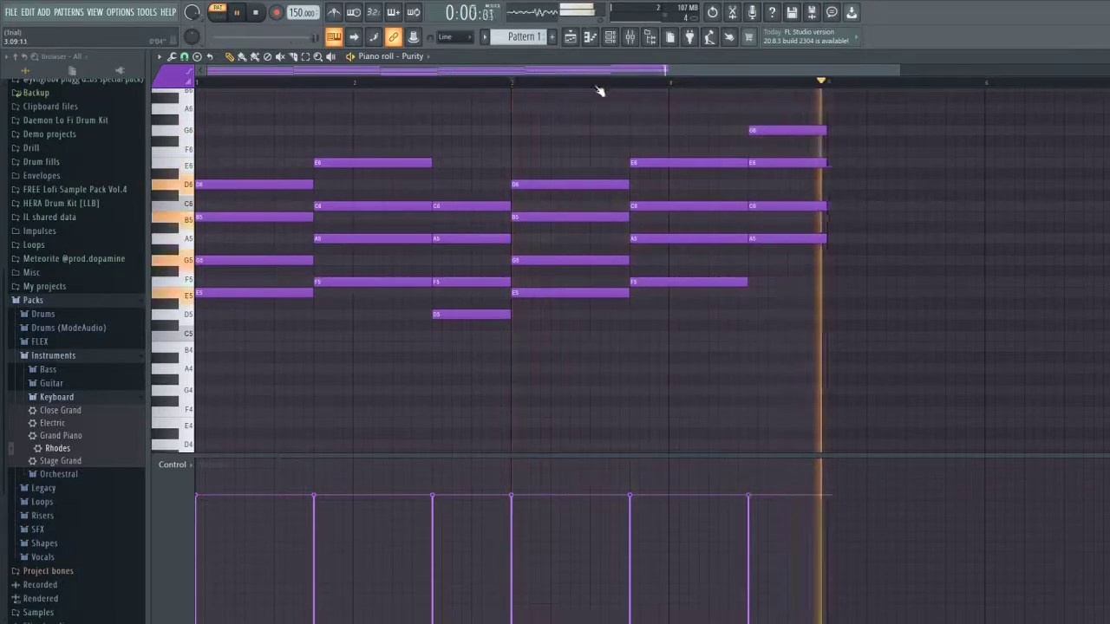
{"action": "key", "text": "space"}
{"action": "left_click", "coordinate": [209, 84]}
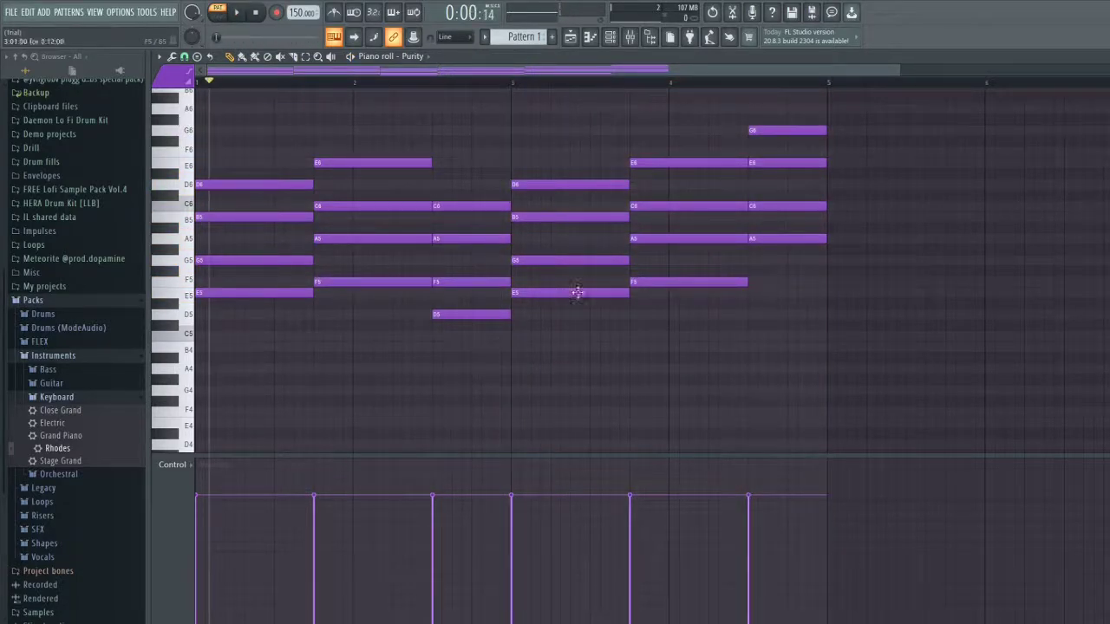
Step: Shorten the first, second, fourth and fifth chords to about half a bar, leaving gaps before the chords that follow
{"action": "scroll", "coordinate": [417, 227], "scroll_direction": "down", "scroll_amount": 1}
{"action": "scroll", "coordinate": [343, 178], "scroll_direction": "up", "scroll_amount": 3}
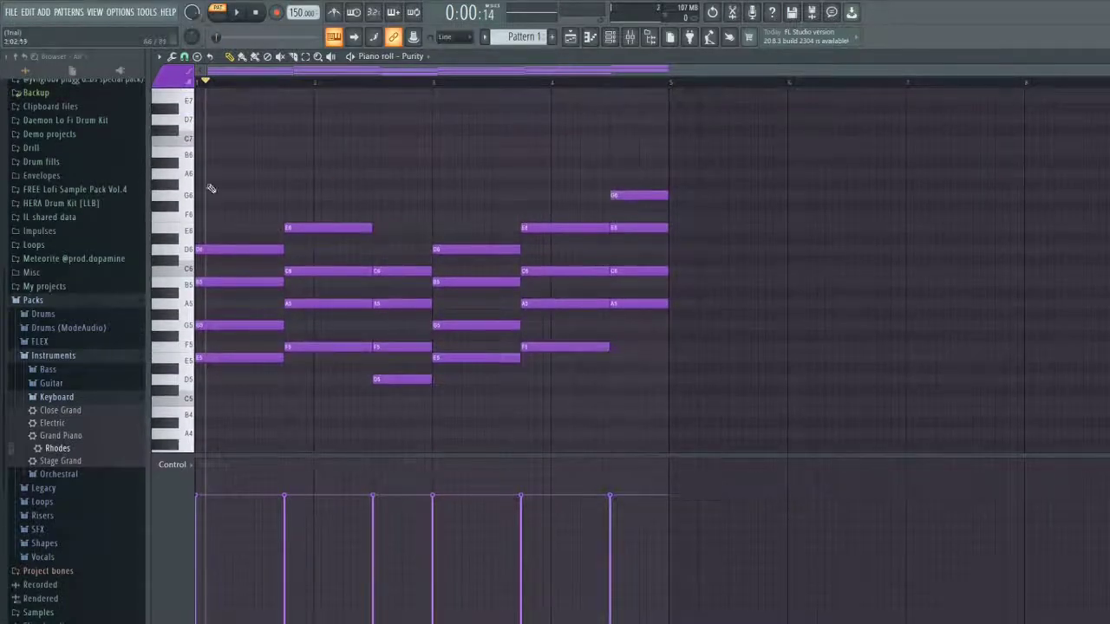
{"action": "scroll", "coordinate": [251, 194], "scroll_direction": "down", "scroll_amount": 3}
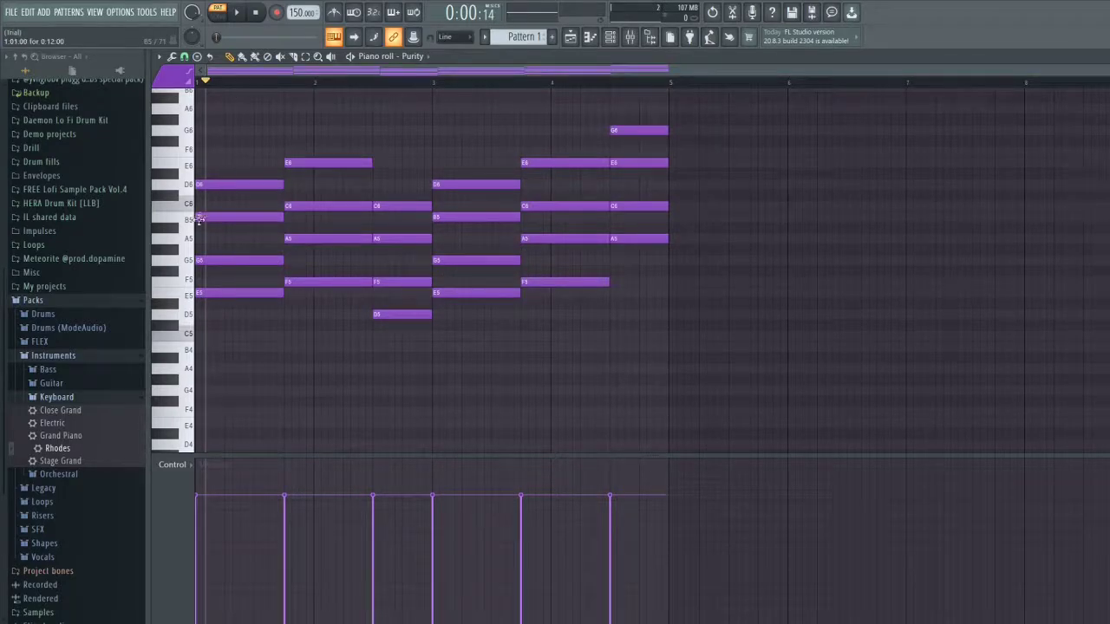
{"action": "scroll", "coordinate": [356, 258], "scroll_direction": "up", "scroll_amount": 3}
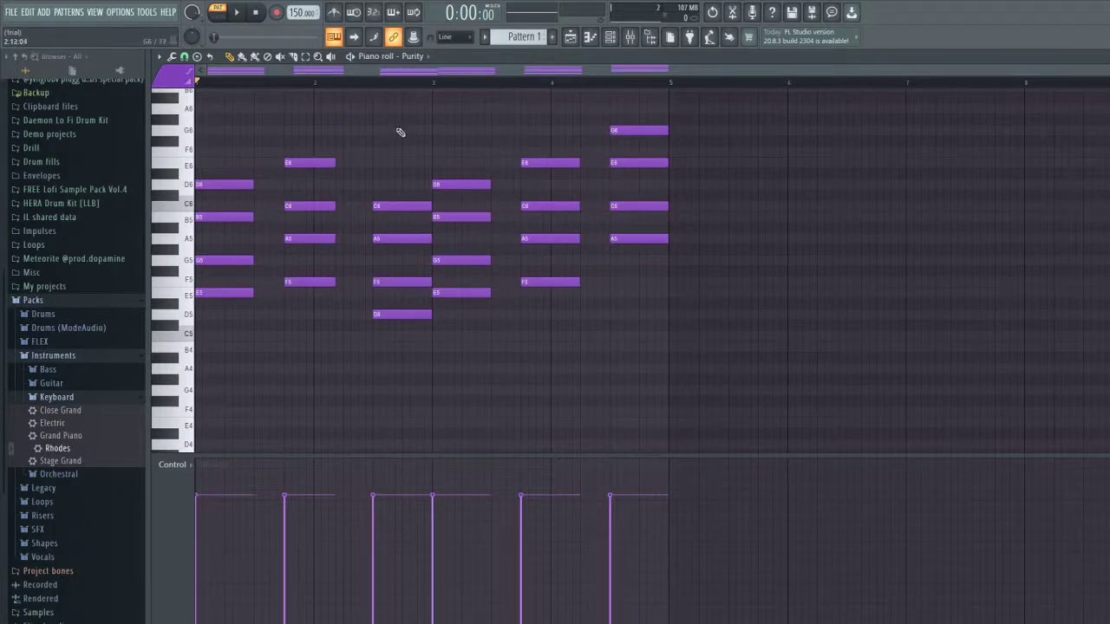
Step: Fill the gap after the first chord with a C6 note and after the second chord with an A5 note, playing the progression back
{"action": "key", "text": "space"}
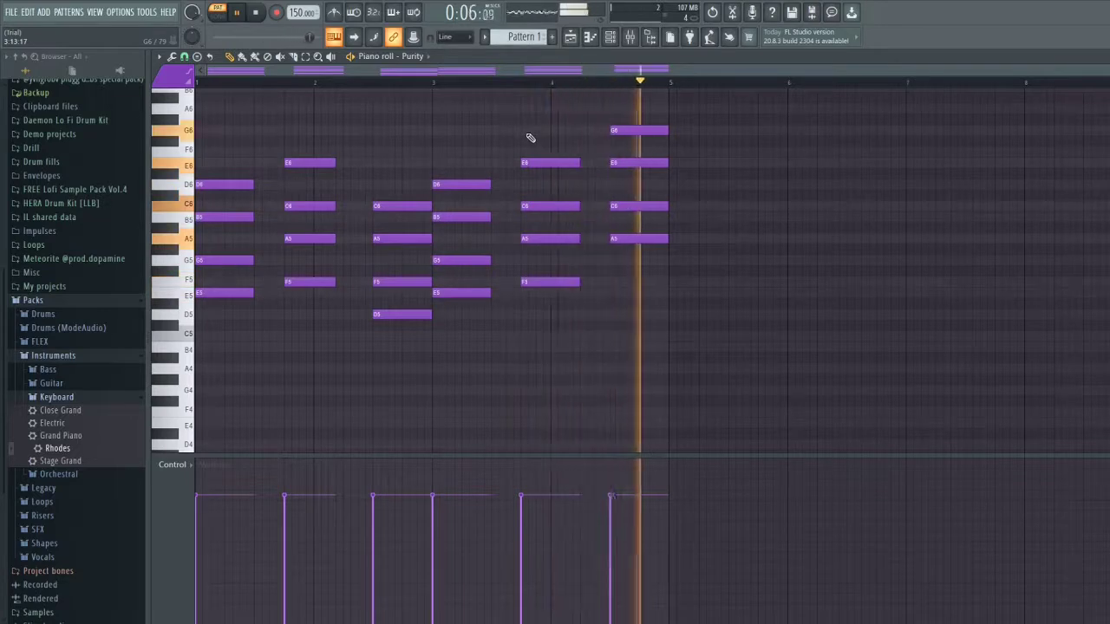
{"action": "key", "text": "space"}
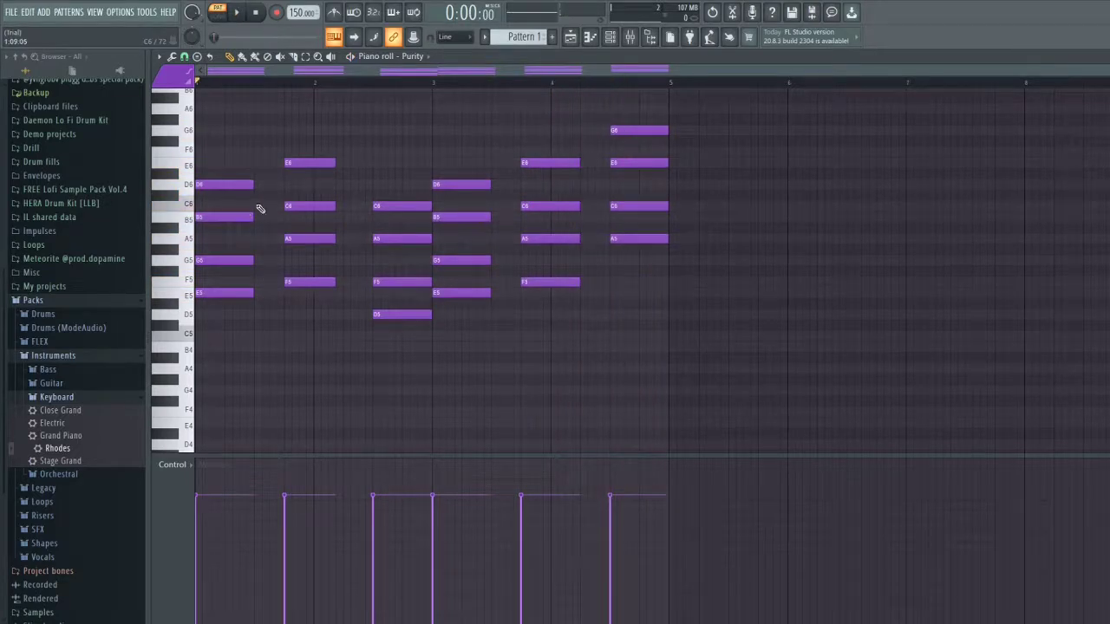
{"action": "scroll", "coordinate": [254, 254], "scroll_direction": "up", "scroll_amount": 3}
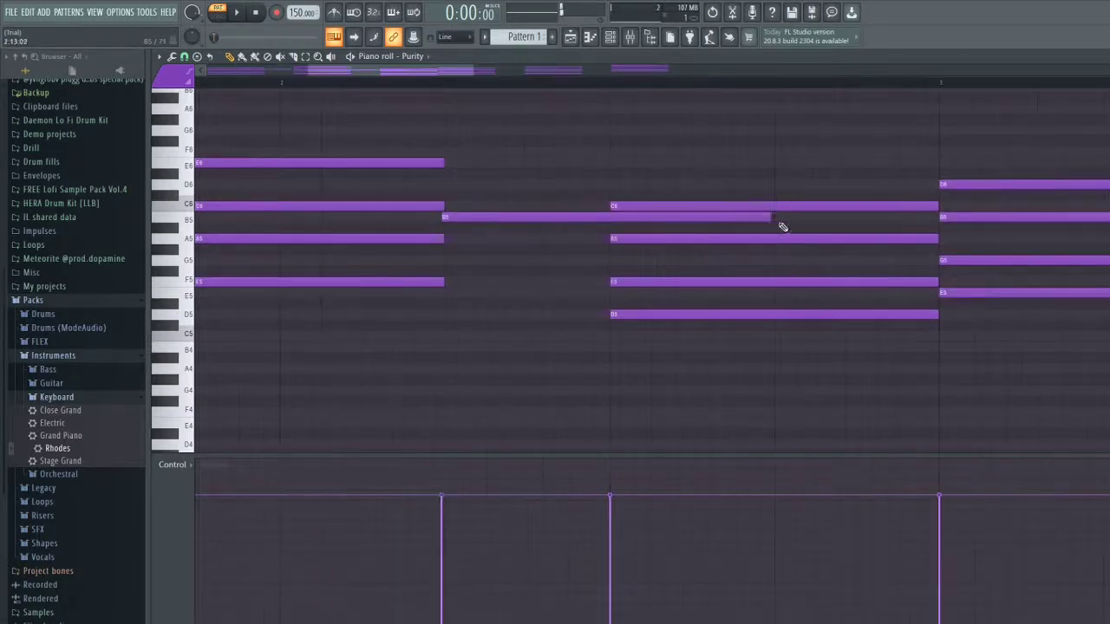
{"action": "left_click_drag", "start_coordinate": [768, 218], "coordinate": [582, 226]}
{"action": "left_click_drag", "start_coordinate": [497, 219], "coordinate": [508, 245]}
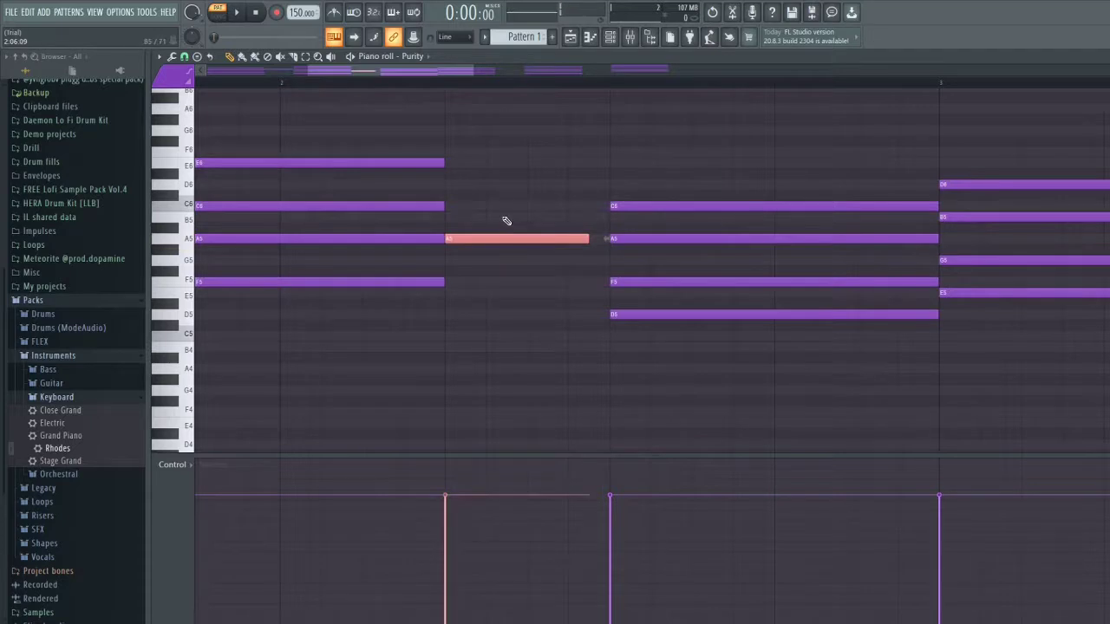
{"action": "key", "text": "space"}
{"action": "scroll", "coordinate": [506, 220], "scroll_direction": "down", "scroll_amount": 5}
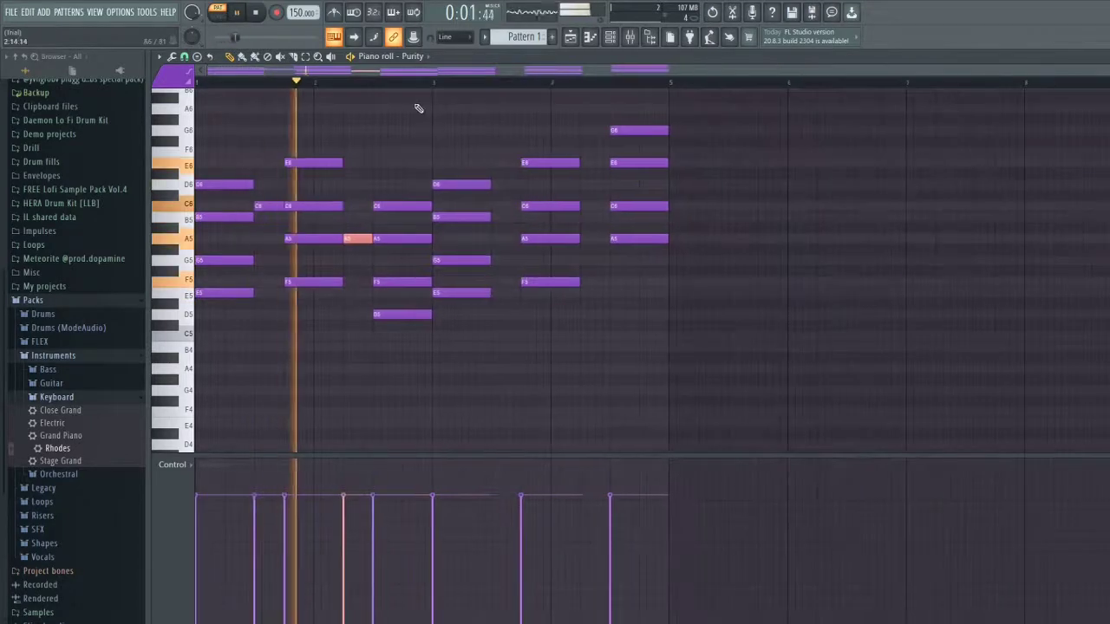
{"action": "key", "text": "space"}
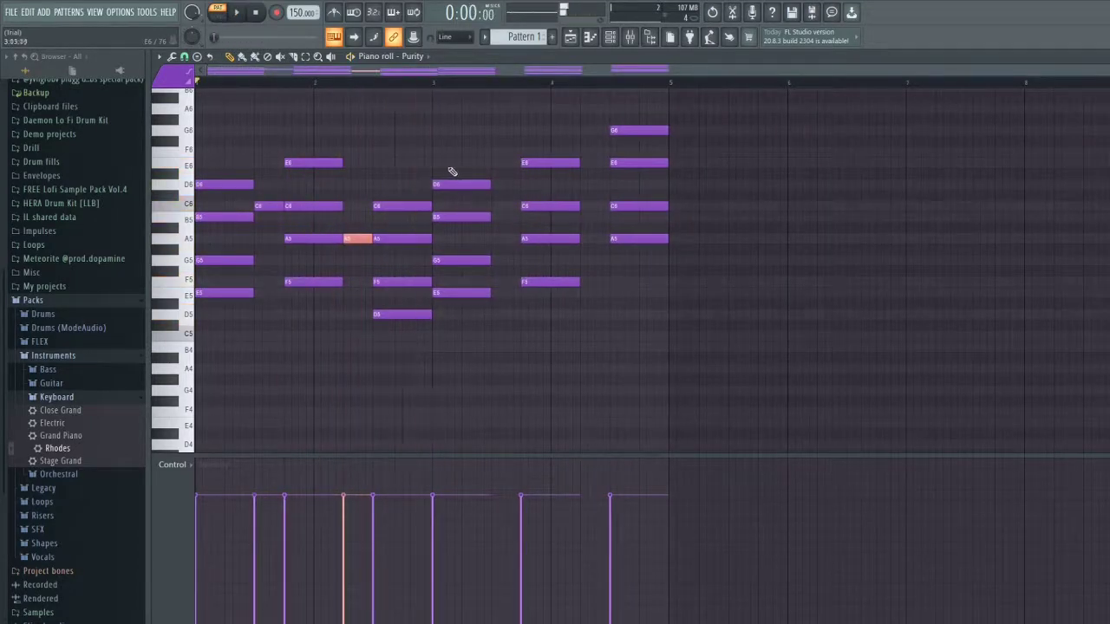
Step: Add a C6 note after the fourth chord and extend it to the start of the fifth chord
{"action": "scroll", "coordinate": [523, 206], "scroll_direction": "up", "scroll_amount": 5}
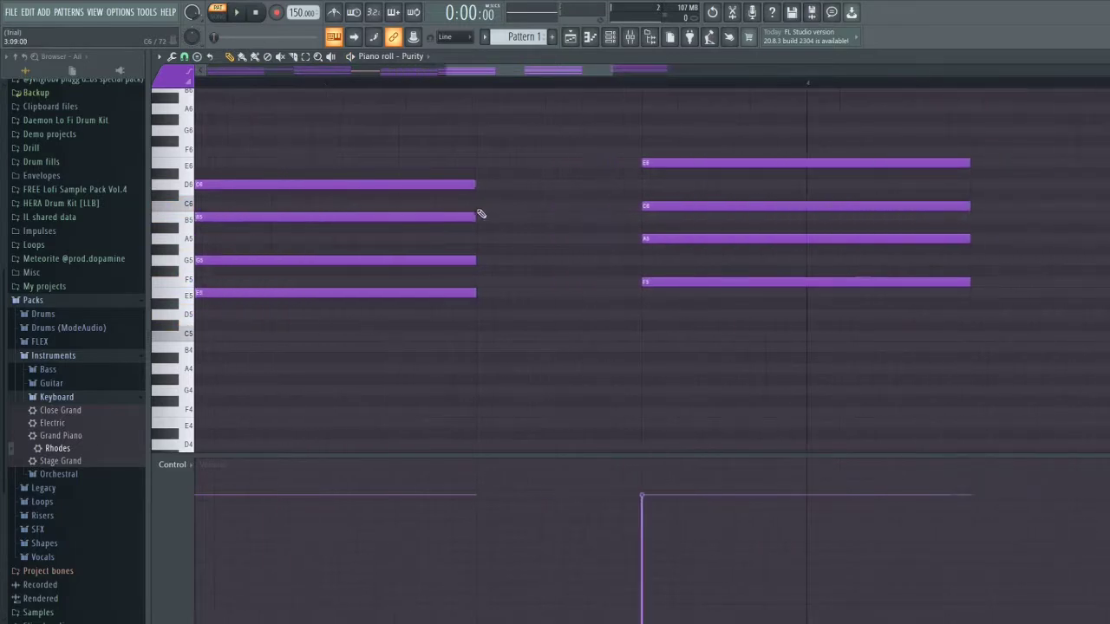
{"action": "left_click", "coordinate": [479, 208]}
{"action": "left_click", "coordinate": [582, 204], "text": "ctrl"}
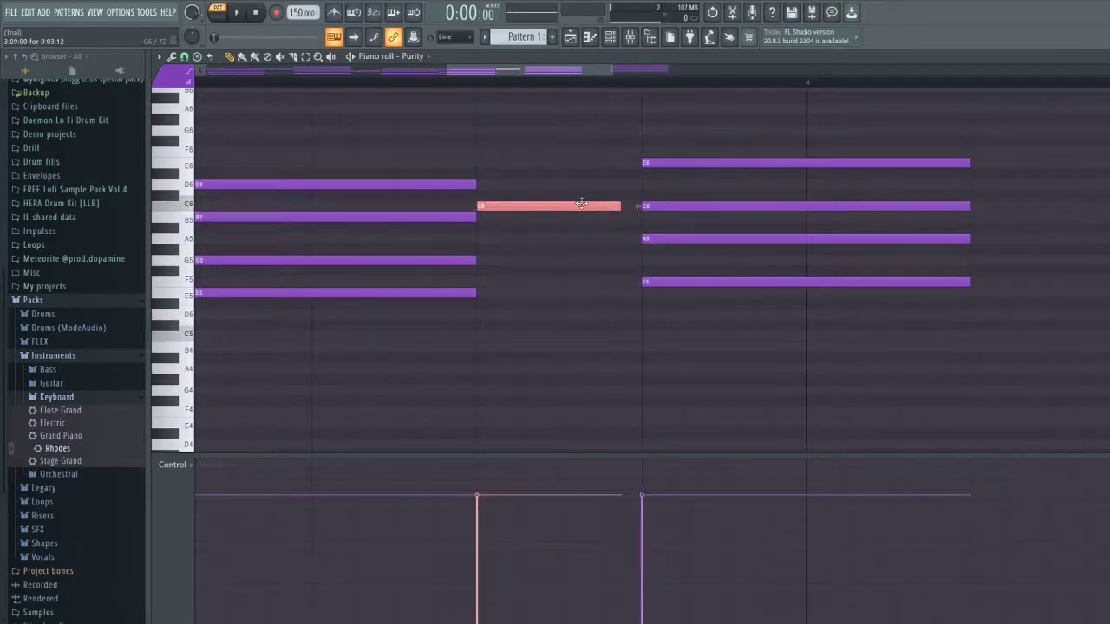
{"action": "key", "text": "ctrl+l"}
{"action": "scroll", "coordinate": [607, 203], "scroll_direction": "down", "scroll_amount": 6}
Step: Add short E6 and G6 notes one after the other between the fifth and last chords, and play back the progression
{"action": "scroll", "coordinate": [726, 175], "scroll_direction": "up", "scroll_amount": 6}
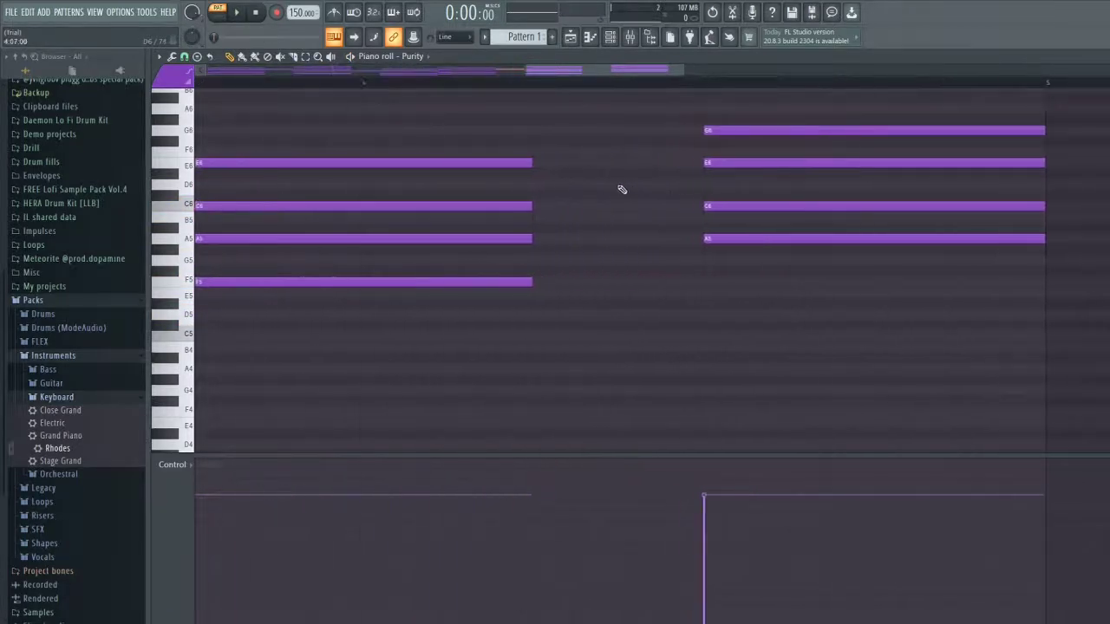
{"action": "left_click_drag", "start_coordinate": [540, 165], "coordinate": [568, 169]}
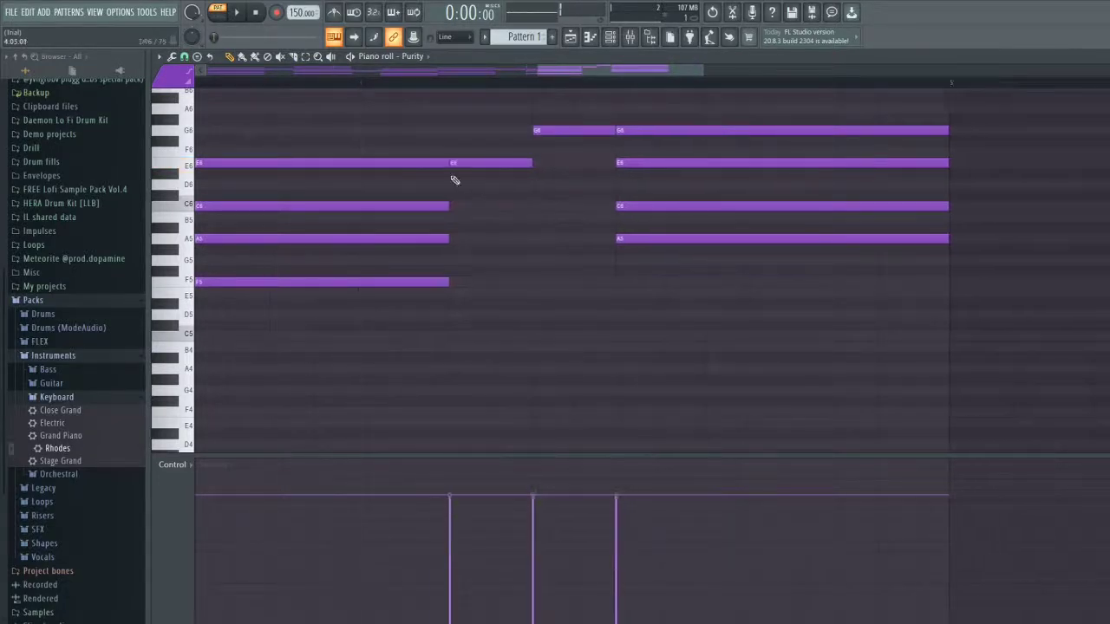
{"action": "scroll", "coordinate": [464, 178], "scroll_direction": "down", "scroll_amount": 5}
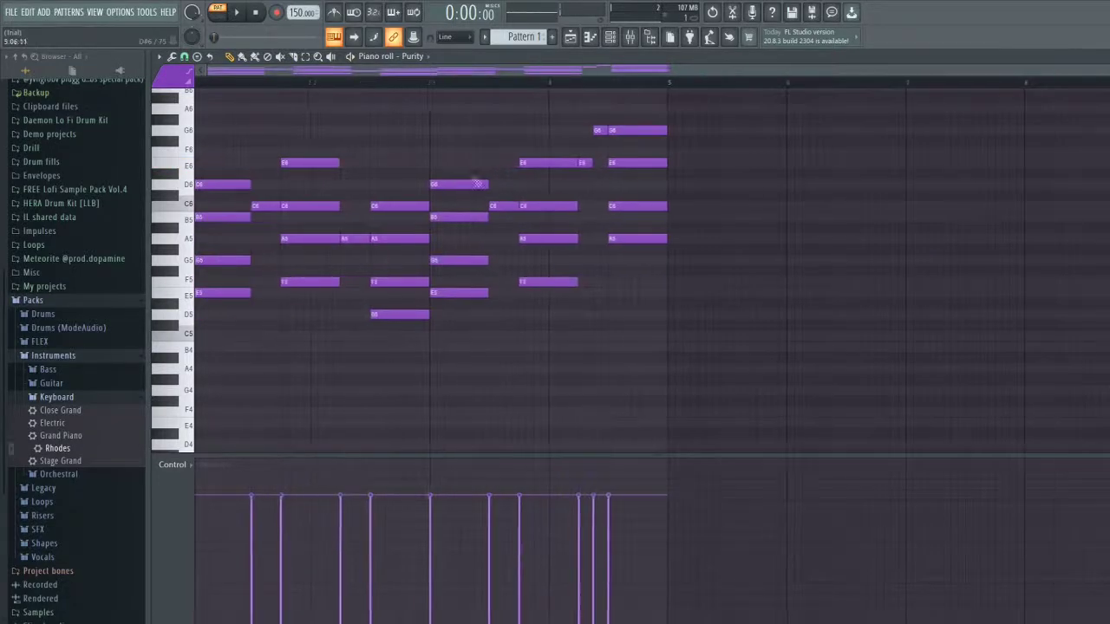
{"action": "key", "text": "space"}
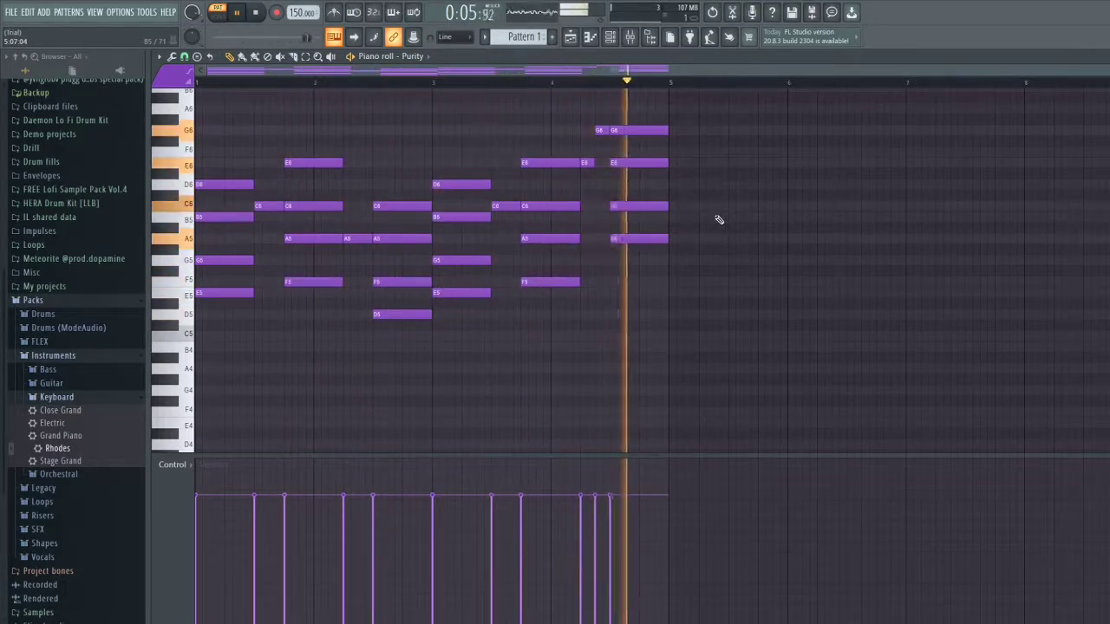
{"action": "key", "text": "space"}
Step: Remove the short G6 passing note before the last chord and extend the E6 passing note to fill the gap
{"action": "scroll", "coordinate": [656, 206], "scroll_direction": "up", "scroll_amount": 6, "text": "ctrl"}
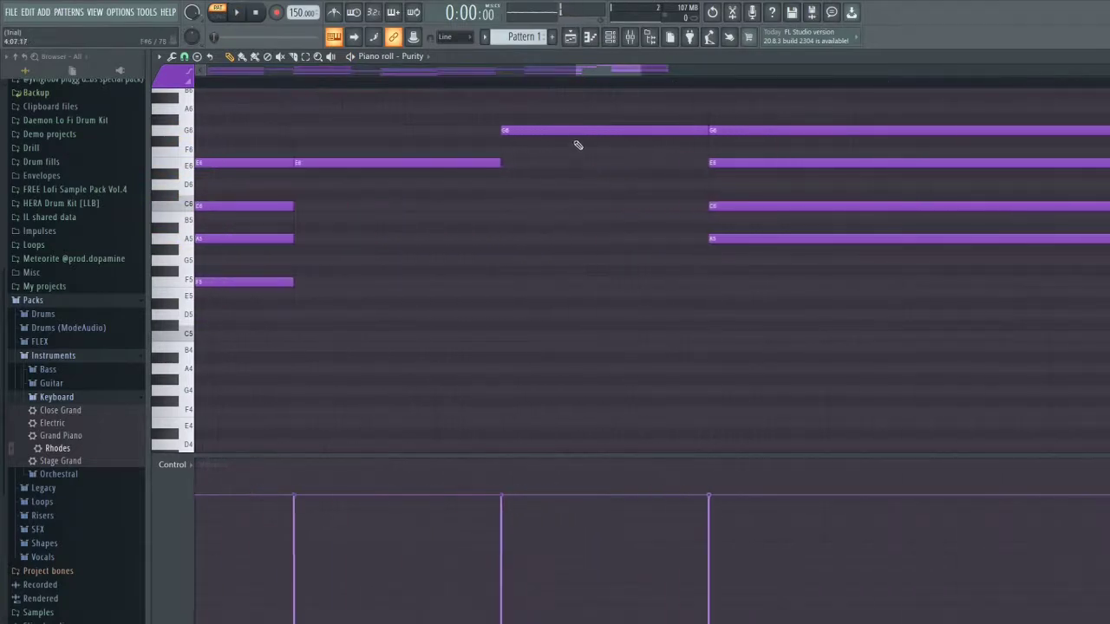
{"action": "scroll", "coordinate": [579, 132], "scroll_direction": "down", "scroll_amount": 4, "text": "ctrl"}
{"action": "left_click_drag", "start_coordinate": [546, 164], "coordinate": [629, 181]}
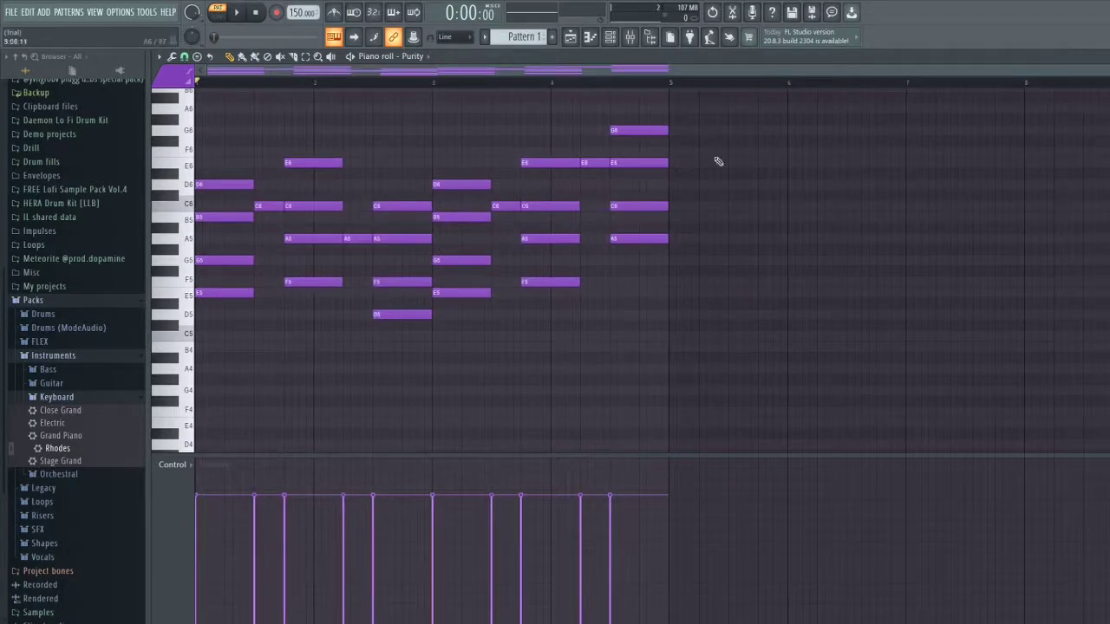
{"action": "scroll", "coordinate": [295, 158], "scroll_direction": "up", "scroll_amount": 4}
{"action": "scroll", "coordinate": [353, 193], "scroll_direction": "down", "scroll_amount": 3}
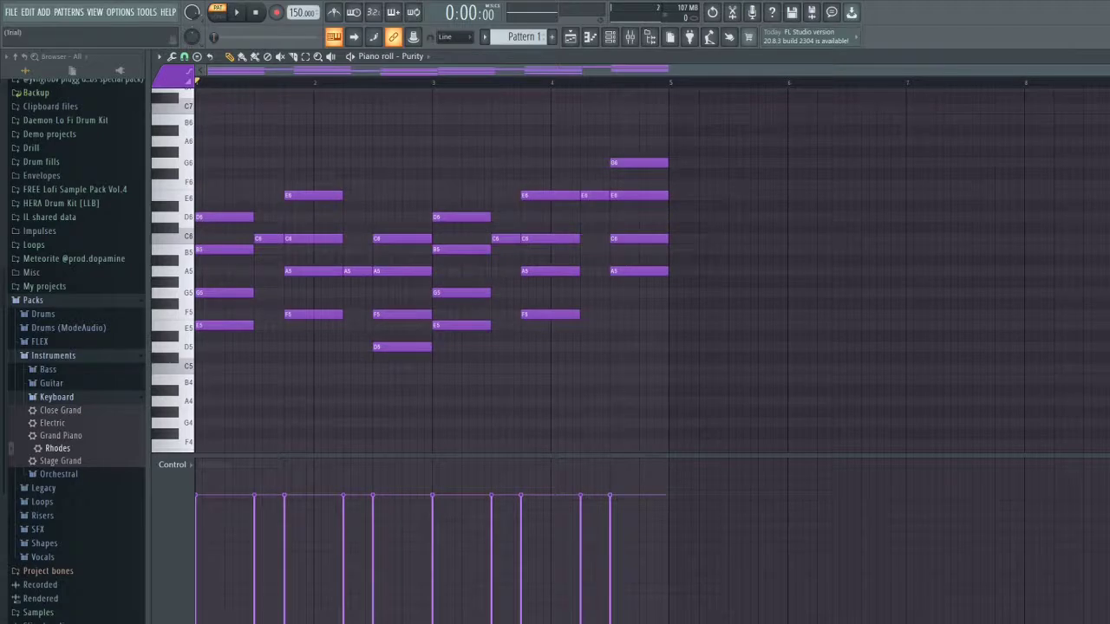
Step: Load the Bell w Harmonics preset from the Bell & Perc category in a second Purity instance, and close the plugin and channel rack
{"action": "left_click", "coordinate": [1105, 56]}
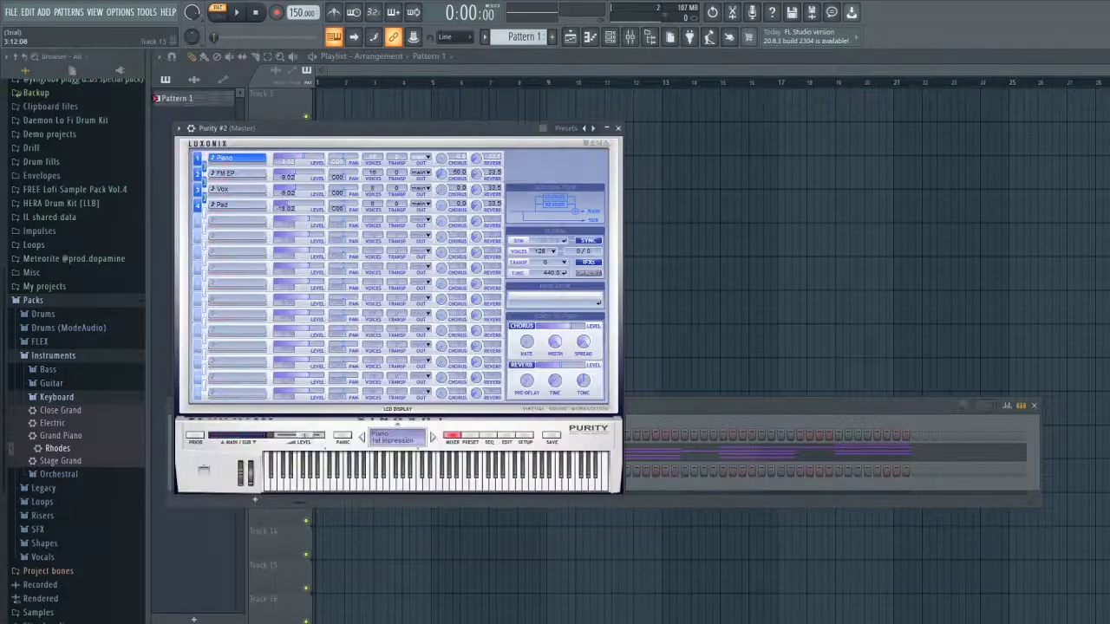
{"action": "left_click", "coordinate": [470, 436]}
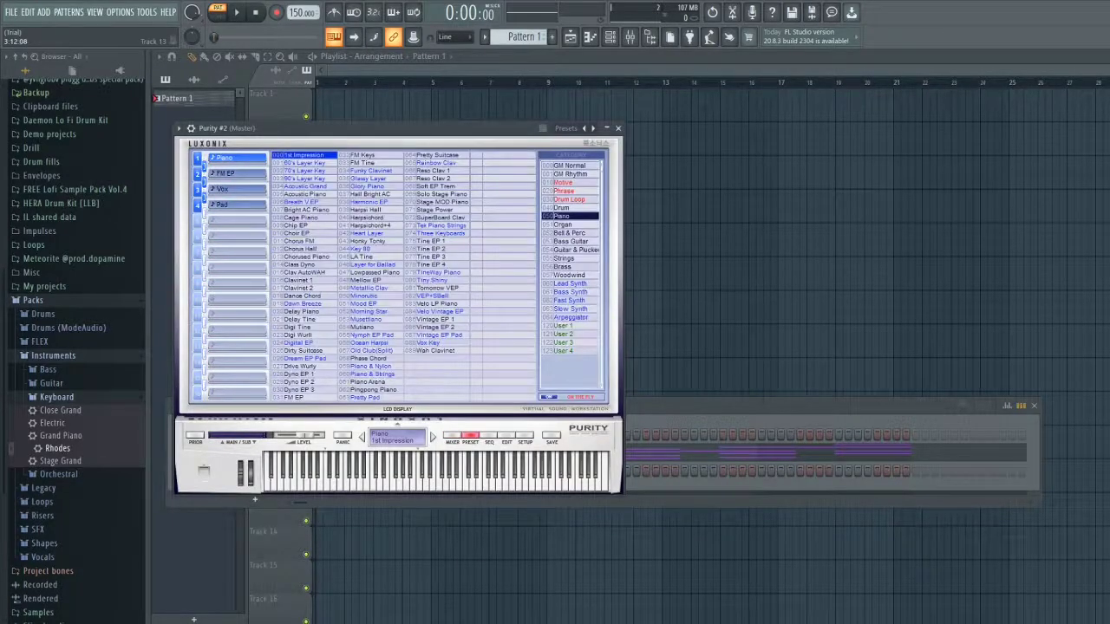
{"action": "left_click", "coordinate": [569, 233]}
{"action": "left_click", "coordinate": [309, 202]}
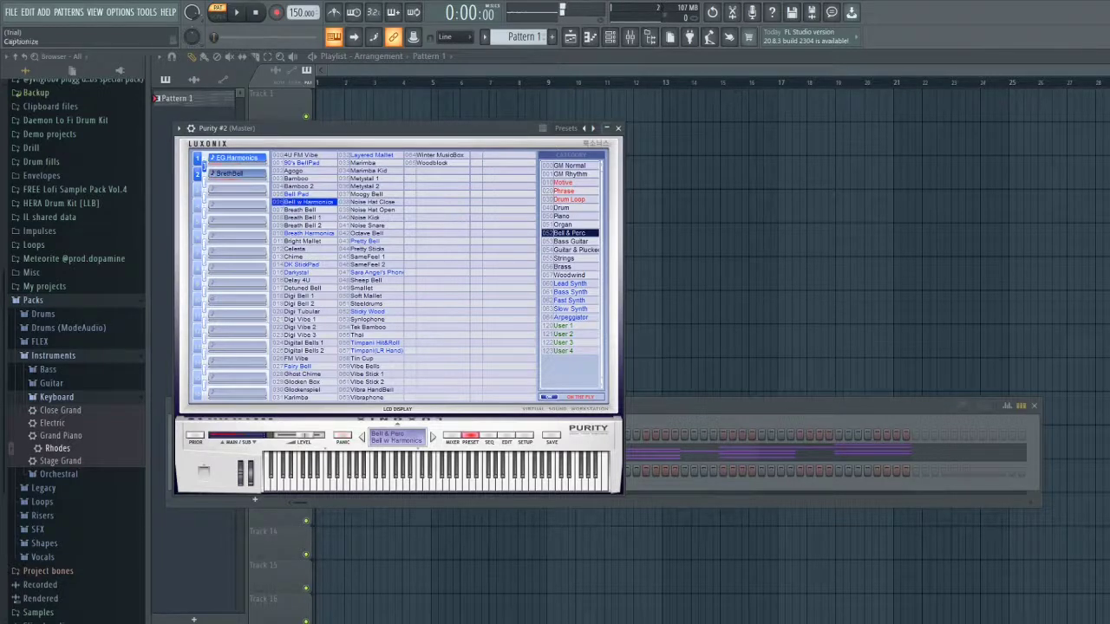
{"action": "left_click", "coordinate": [617, 128]}
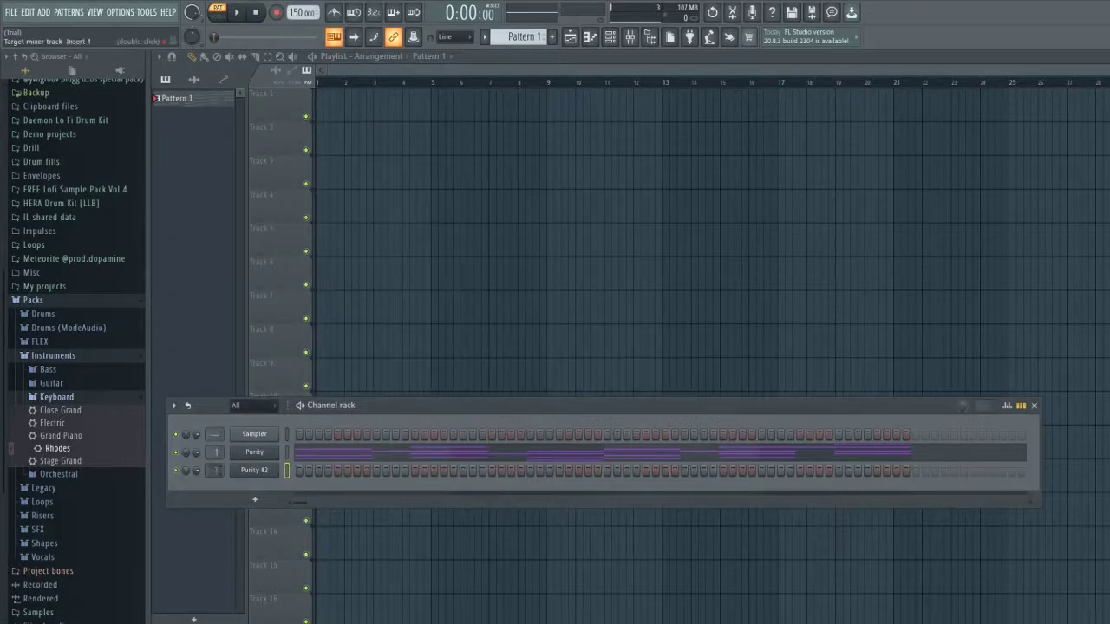
{"action": "left_click", "coordinate": [1034, 405]}
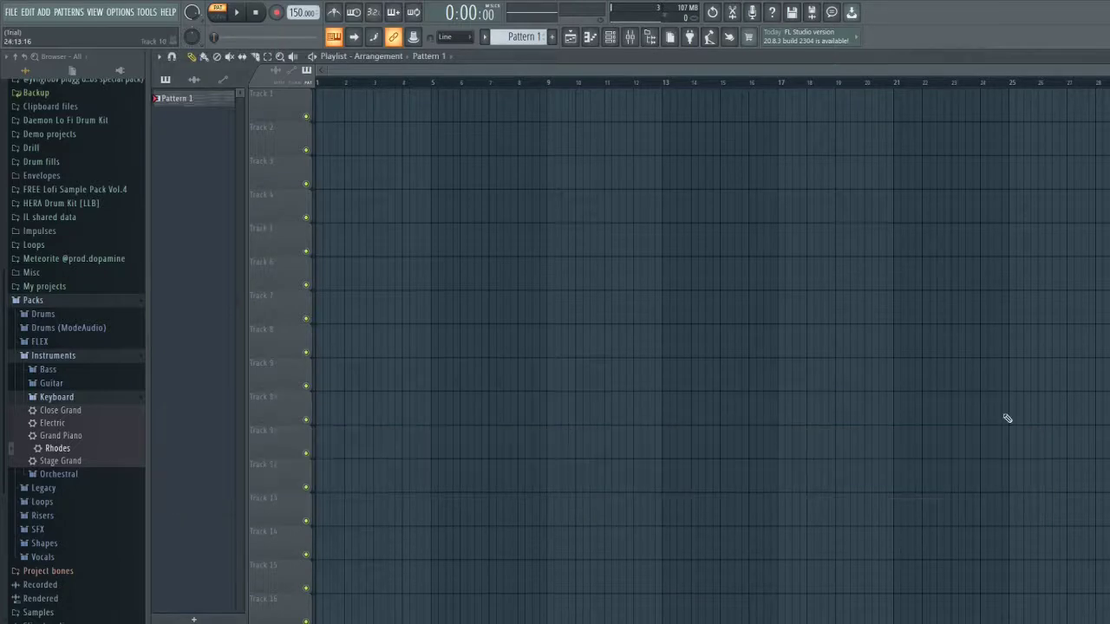
Step: Place Pattern 1 at bar 1 of Track 1 in the playlist, and open the piano roll for Purity #2
{"action": "left_click_drag", "start_coordinate": [185, 99], "coordinate": [329, 111]}
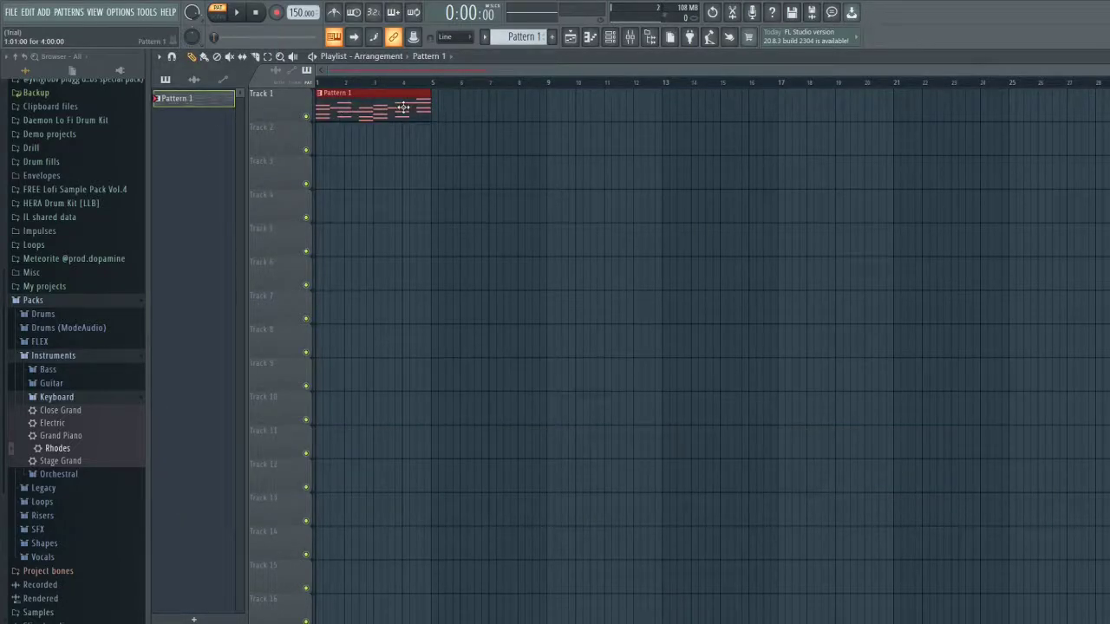
{"action": "double_click", "coordinate": [368, 96]}
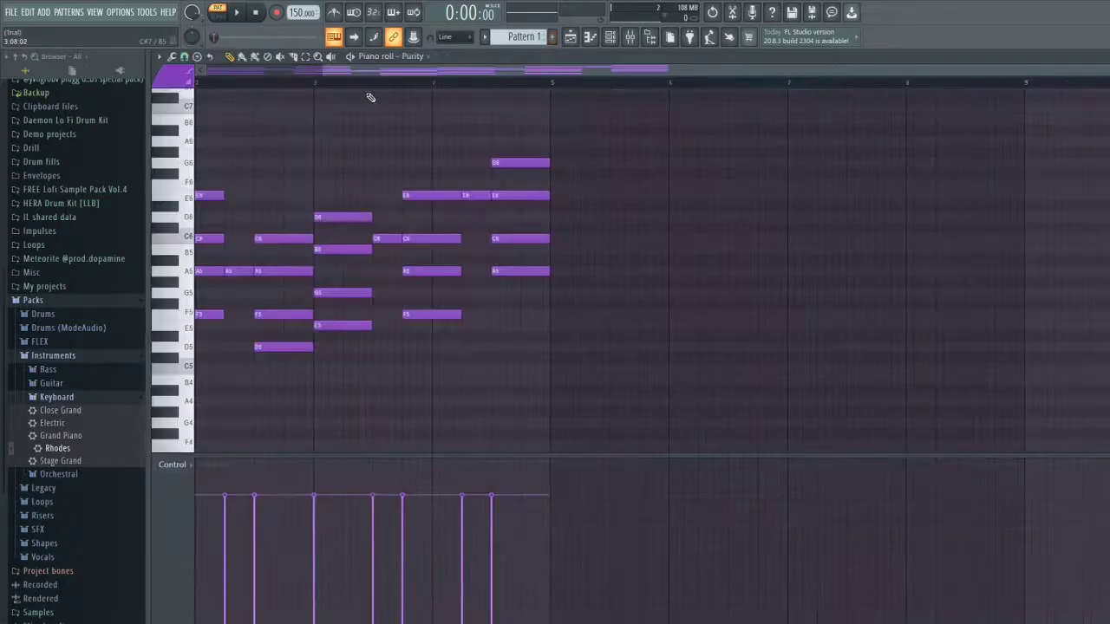
{"action": "left_click_drag", "start_coordinate": [421, 69], "coordinate": [306, 69]}
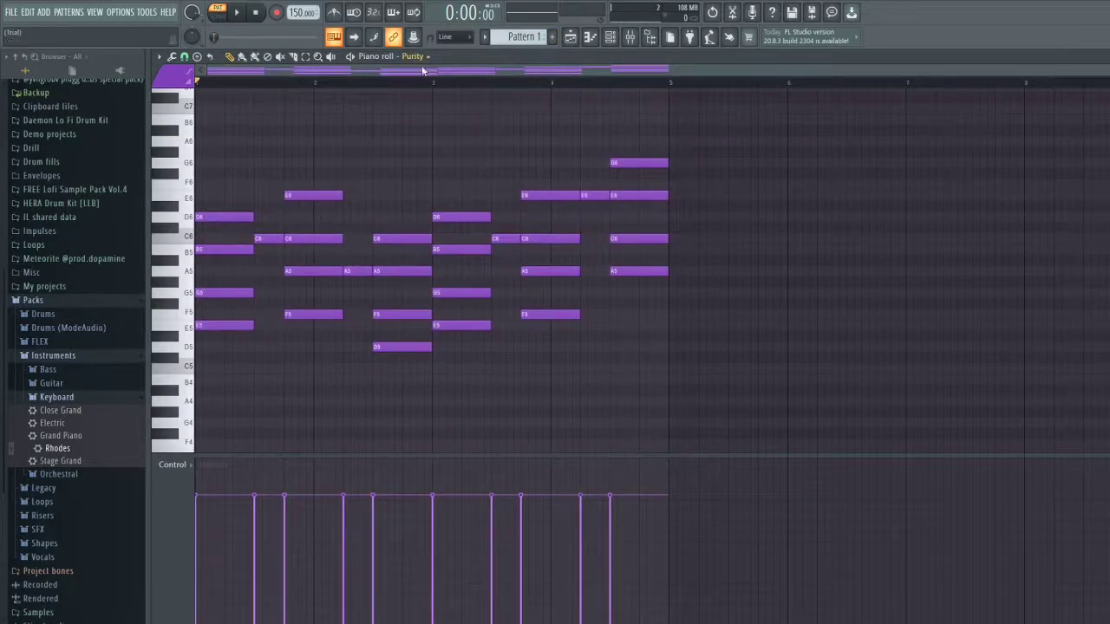
{"action": "left_click", "coordinate": [440, 102]}
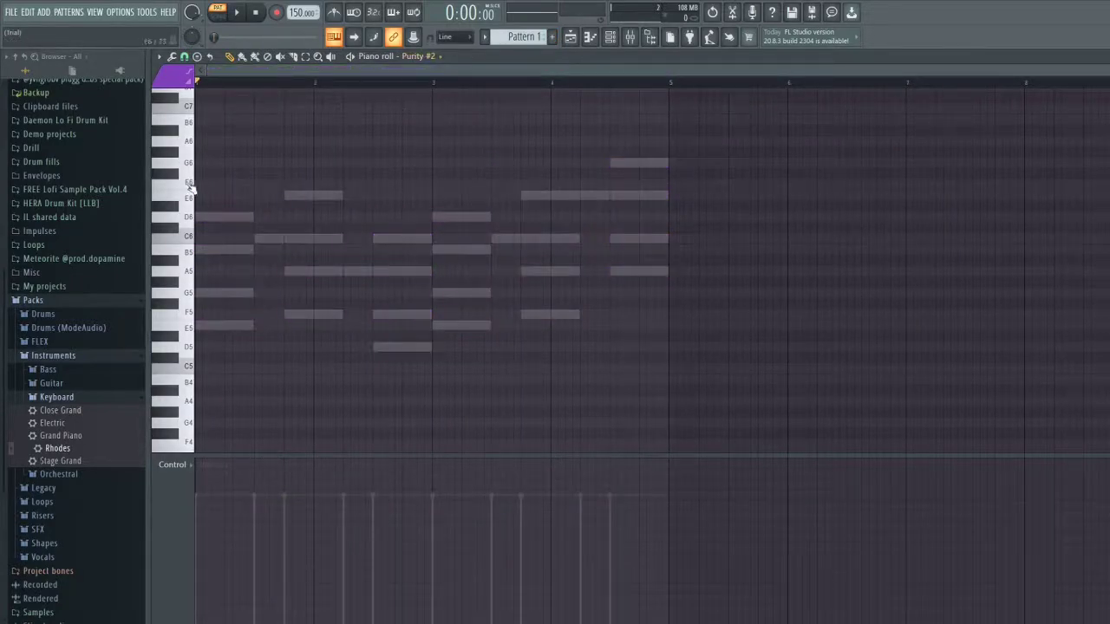
Step: Draw half-bar bell notes D6, E6, C6, D6, E6 and G6 over the top notes of the six ghosted chords, and play them back
{"action": "left_click", "coordinate": [219, 219]}
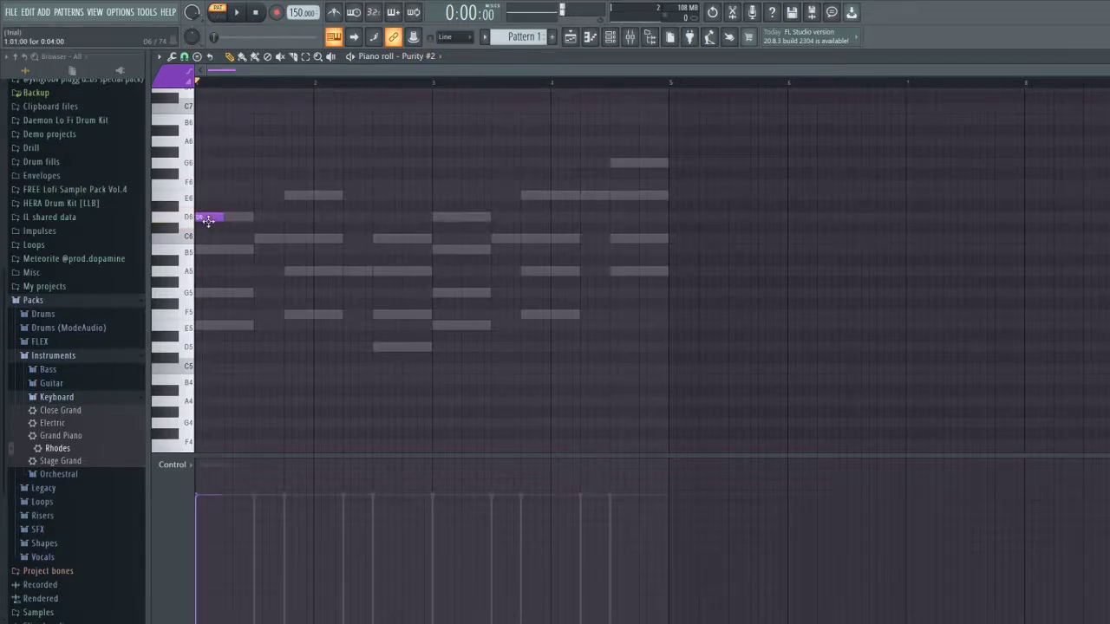
{"action": "scroll", "coordinate": [233, 217], "scroll_direction": "up", "scroll_amount": 3}
{"action": "left_click_drag", "start_coordinate": [237, 217], "coordinate": [361, 220]}
{"action": "scroll", "coordinate": [359, 227], "scroll_direction": "up", "scroll_amount": 5}
{"action": "scroll", "coordinate": [260, 213], "scroll_direction": "down", "scroll_amount": 3}
{"action": "scroll", "coordinate": [349, 161], "scroll_direction": "up", "scroll_amount": 3}
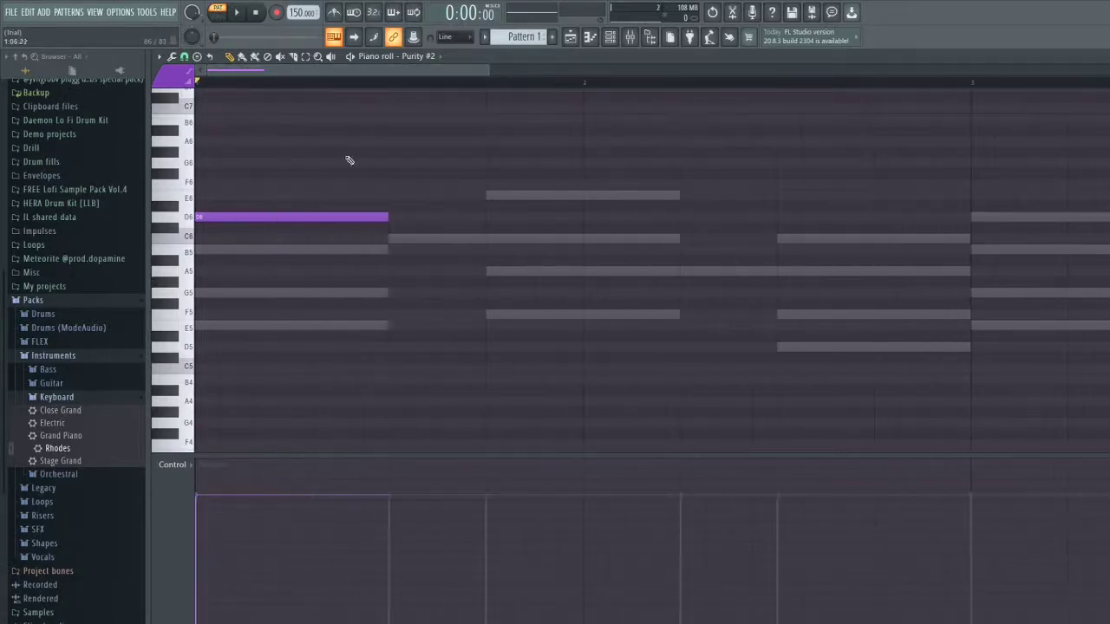
{"action": "scroll", "coordinate": [460, 240], "scroll_direction": "down", "scroll_amount": 4}
{"action": "key", "text": "space"}
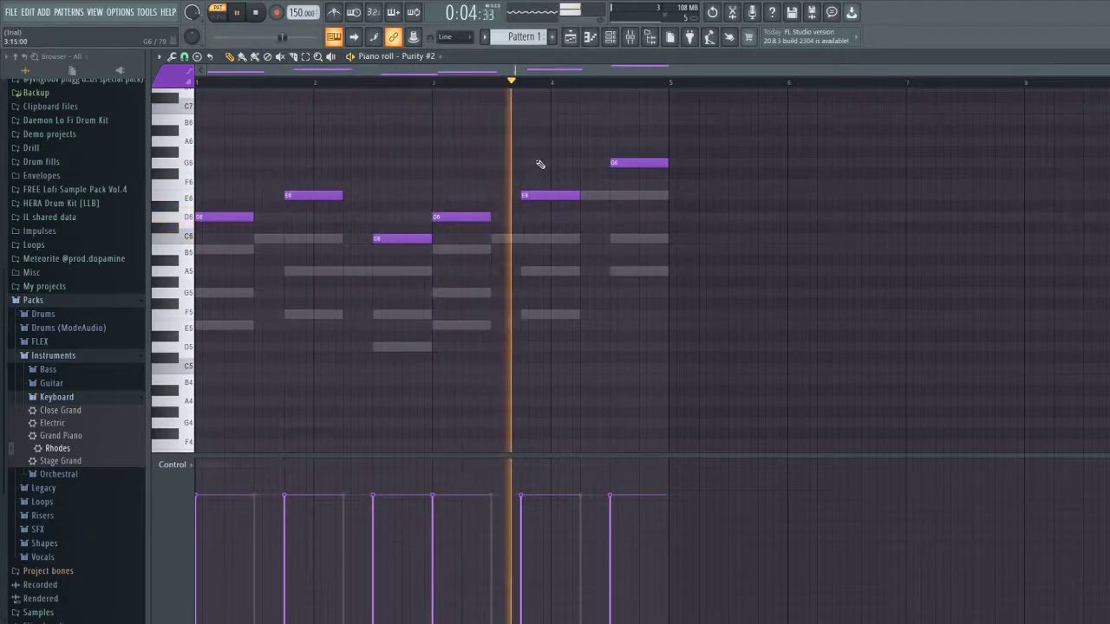
{"action": "key", "text": "space"}
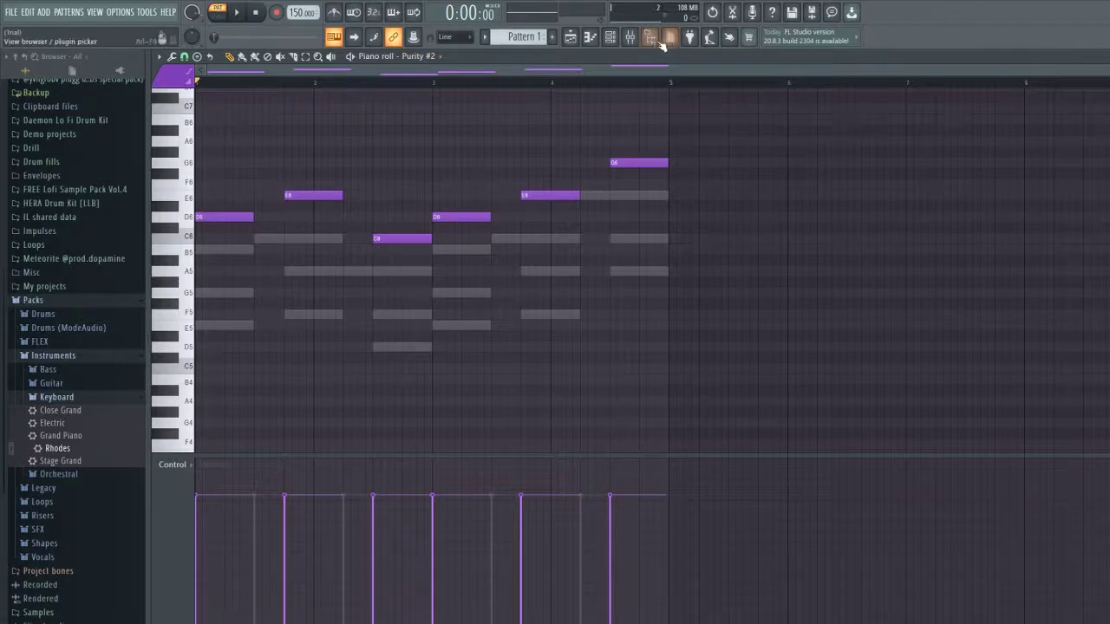
Step: Add a third Purity instance on mixer track 3 with the Vibra HandBell preset from Bell & Perc, and audition a few notes
{"action": "left_click", "coordinate": [609, 37]}
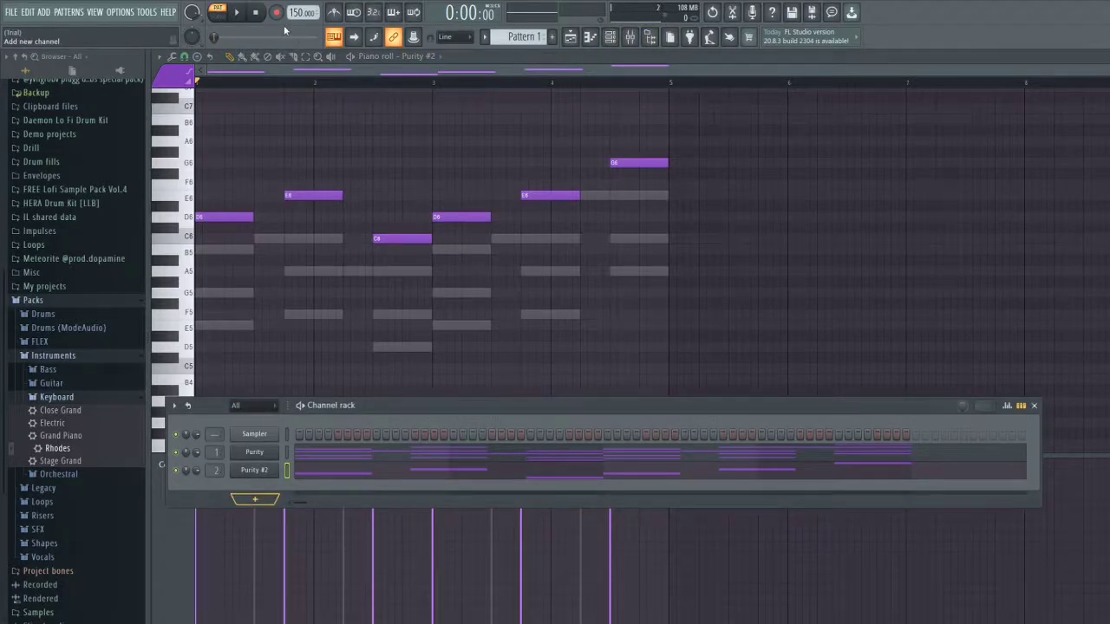
{"action": "left_click", "coordinate": [469, 563]}
{"action": "left_click", "coordinate": [486, 452]}
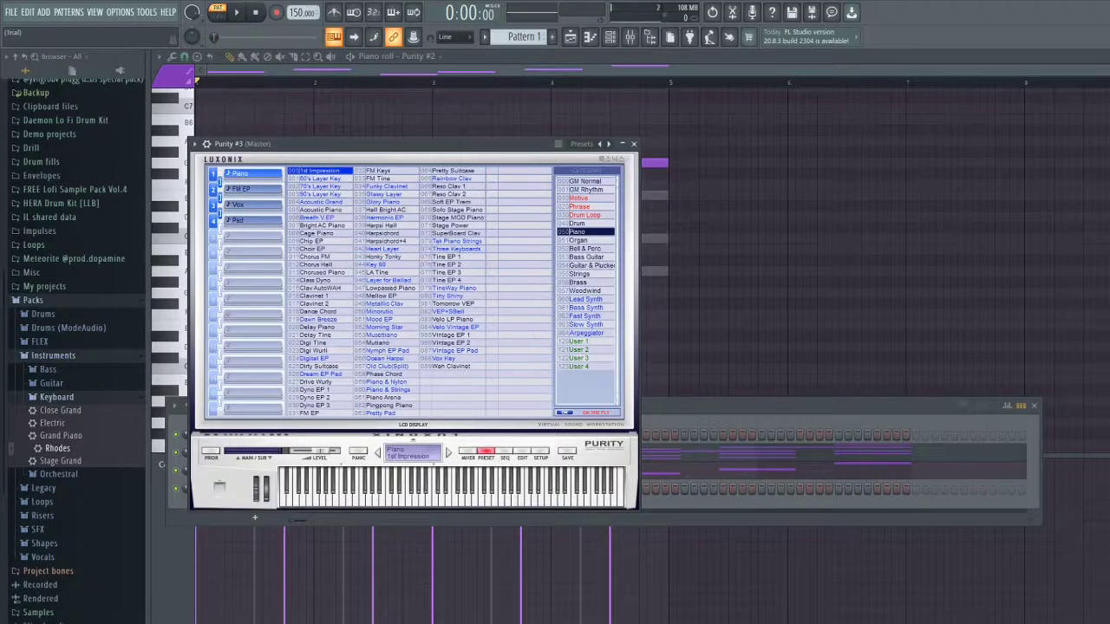
{"action": "left_click", "coordinate": [586, 248]}
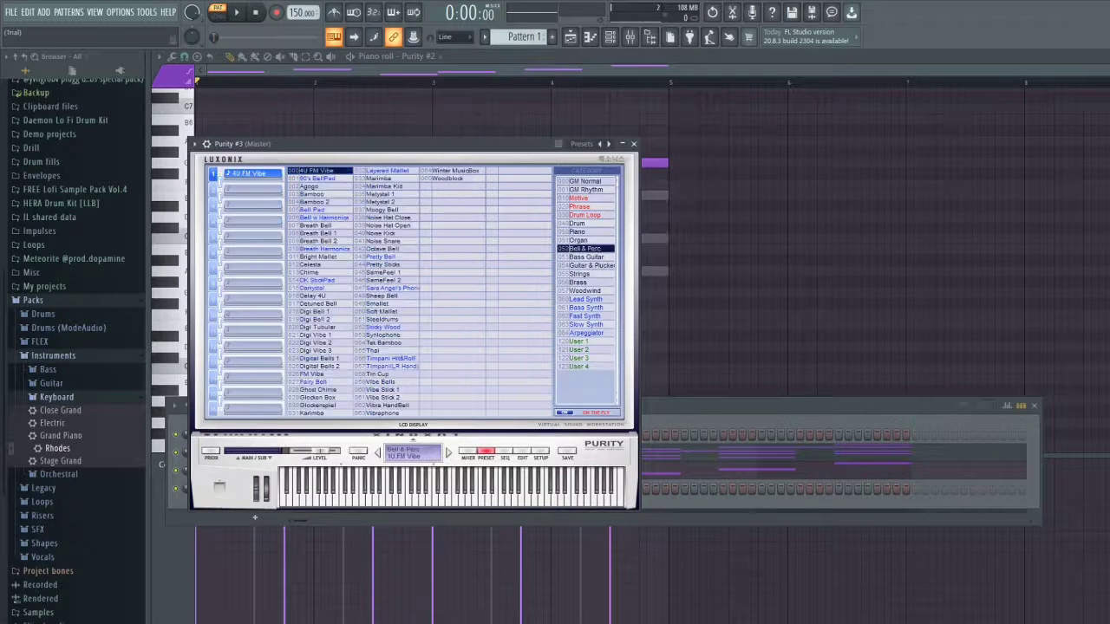
{"action": "left_click", "coordinate": [386, 406]}
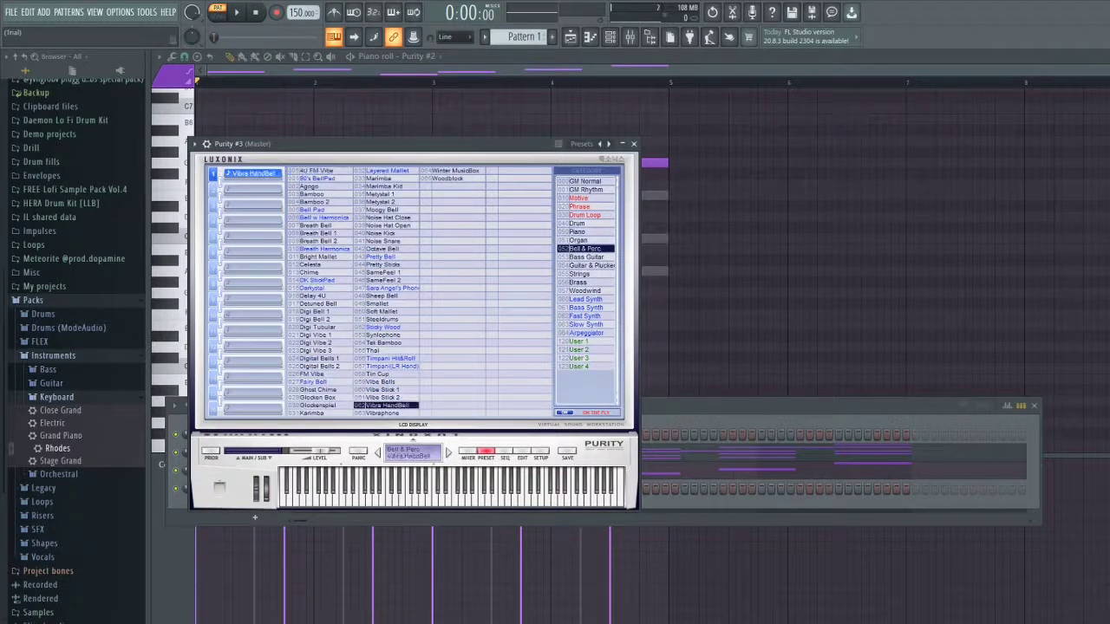
{"action": "left_click", "coordinate": [462, 500]}
{"action": "left_click", "coordinate": [486, 500]}
{"action": "left_click", "coordinate": [633, 143]}
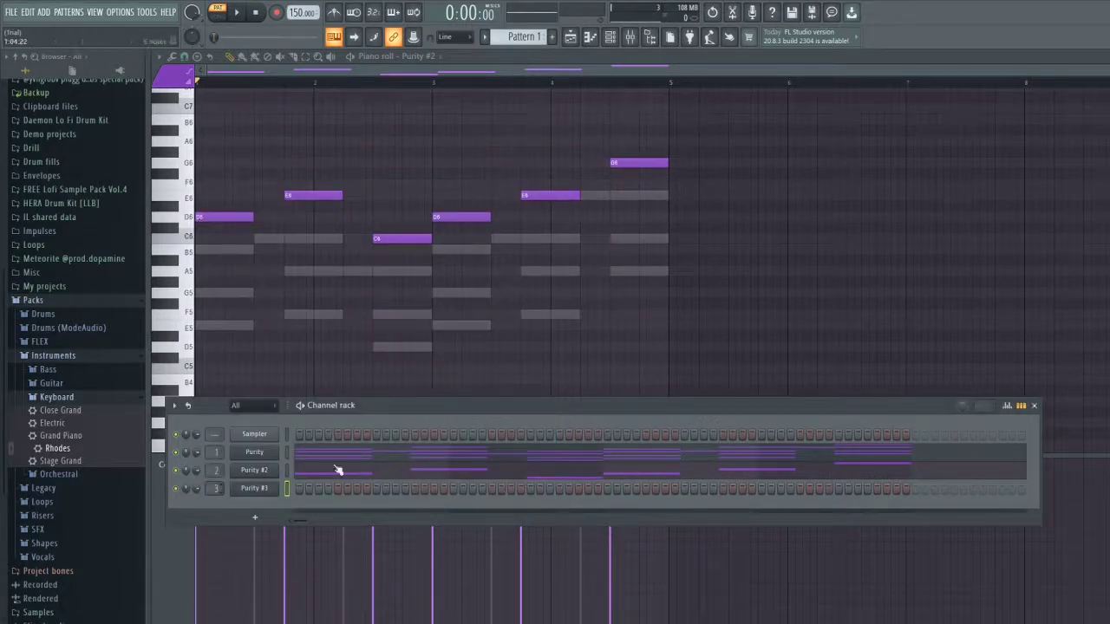
Step: Draw a quarter-bar D6 note at the start of bar 1 in Purity #3's piano roll
{"action": "left_click", "coordinate": [1035, 407]}
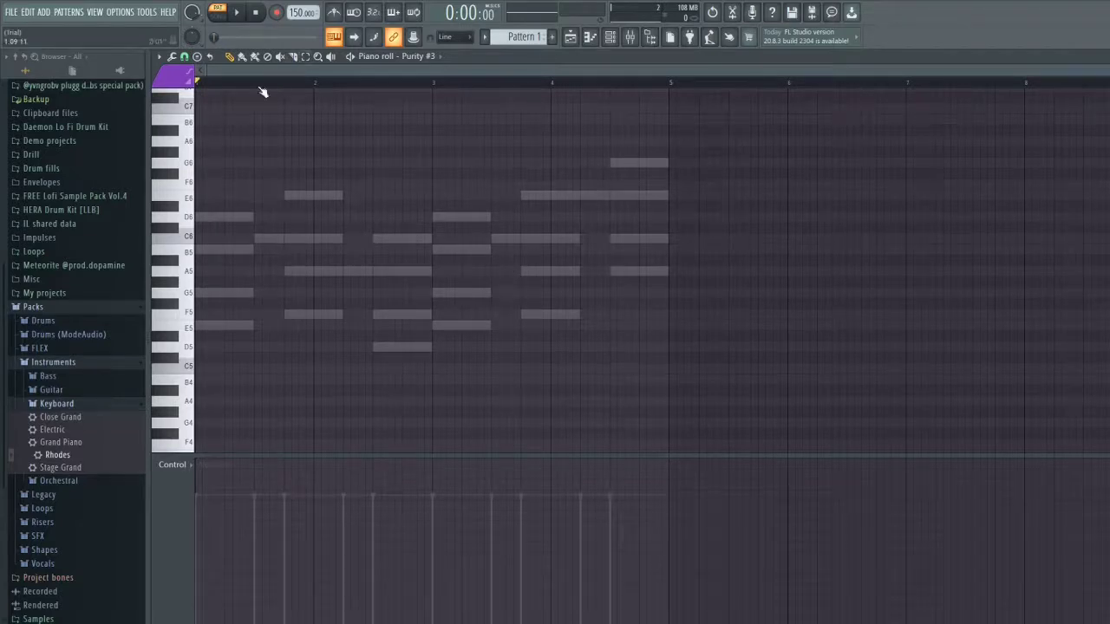
{"action": "left_click_drag", "start_coordinate": [211, 217], "coordinate": [198, 216]}
{"action": "scroll", "coordinate": [238, 218], "scroll_direction": "up", "scroll_amount": 3}
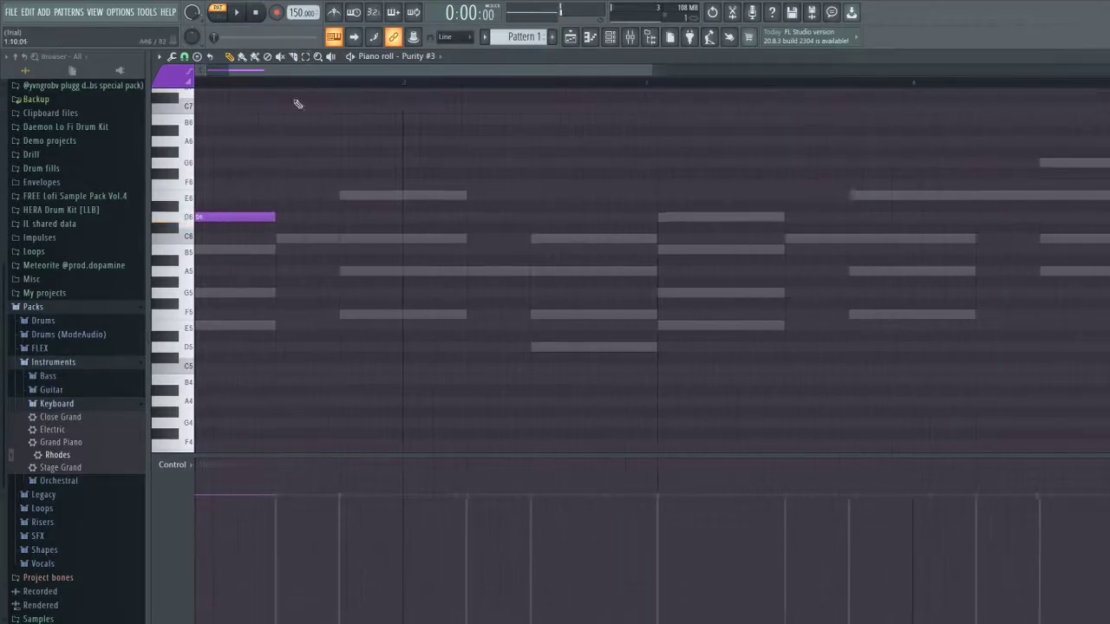
{"action": "scroll", "coordinate": [298, 104], "scroll_direction": "up", "scroll_amount": 2}
{"action": "left_click_drag", "start_coordinate": [324, 217], "coordinate": [263, 229]}
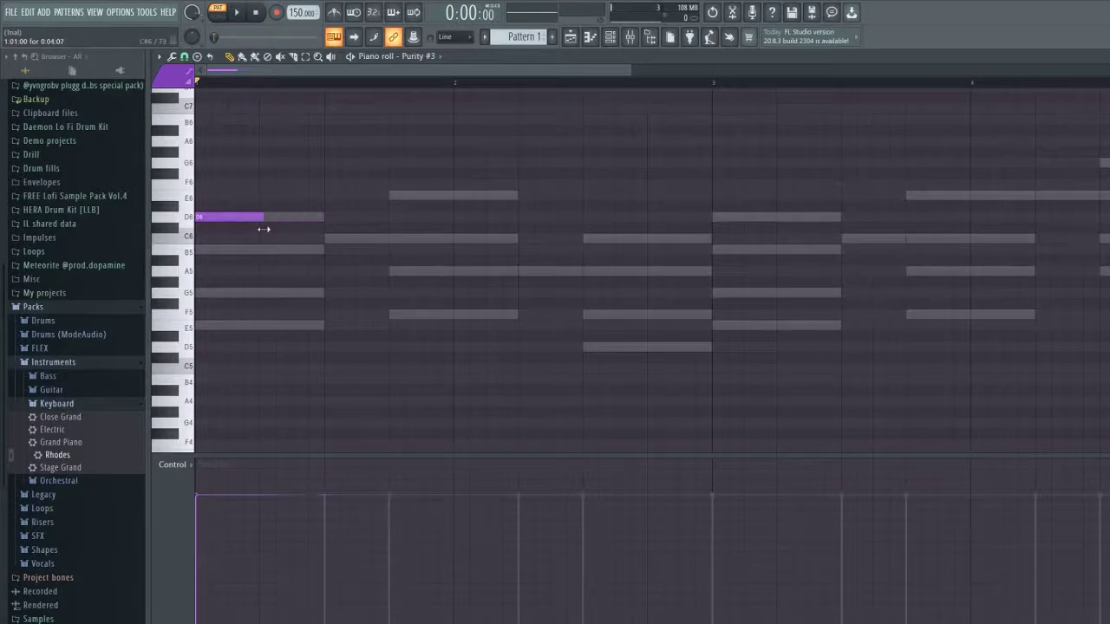
Step: Draw quarter-bar notes E6, C6, D6, E6 and G6 at the starts of the remaining five ghosted chords
{"action": "left_click", "coordinate": [391, 197]}
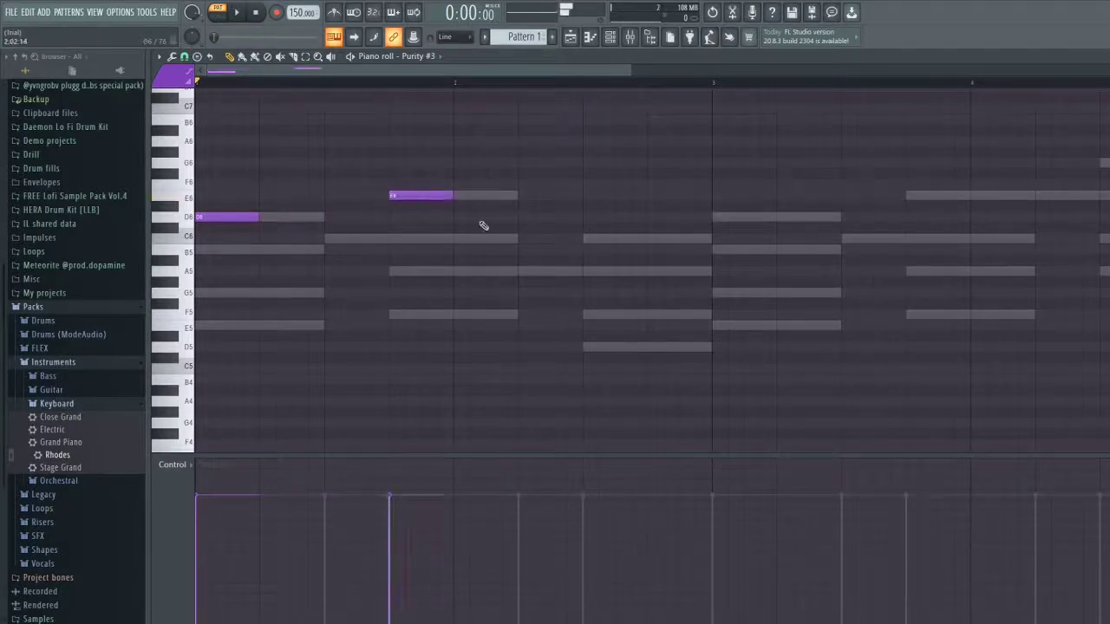
{"action": "left_click", "coordinate": [588, 240]}
{"action": "scroll", "coordinate": [612, 252], "scroll_direction": "up", "scroll_amount": 4}
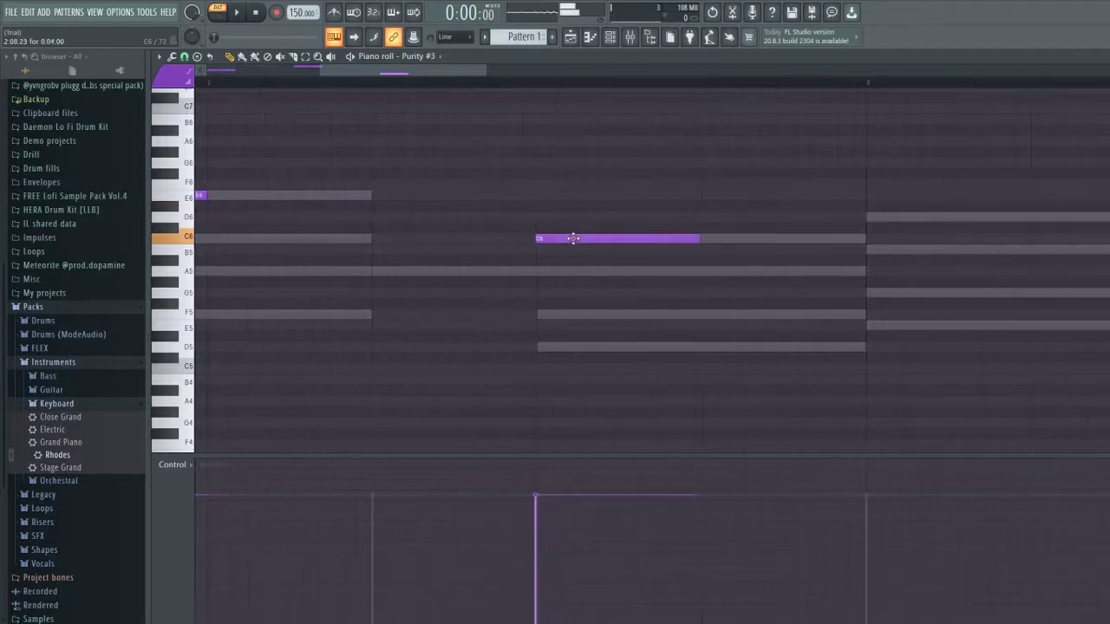
{"action": "left_click_drag", "start_coordinate": [574, 238], "coordinate": [575, 239]}
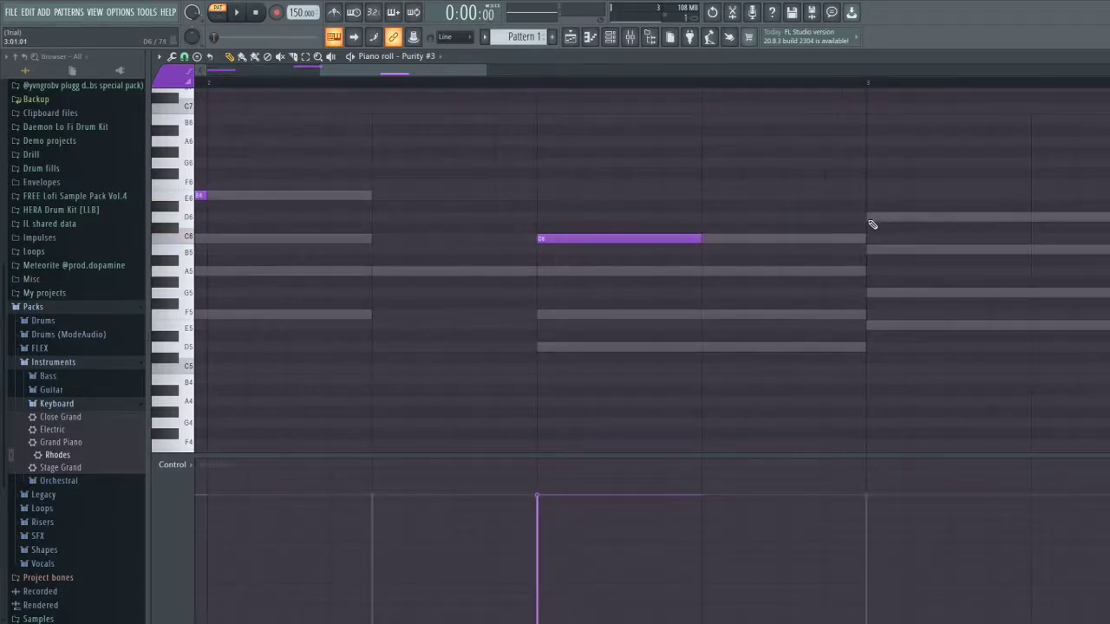
{"action": "left_click", "coordinate": [871, 218]}
{"action": "scroll", "coordinate": [761, 228], "scroll_direction": "down", "scroll_amount": 4}
{"action": "scroll", "coordinate": [720, 208], "scroll_direction": "up", "scroll_amount": 3}
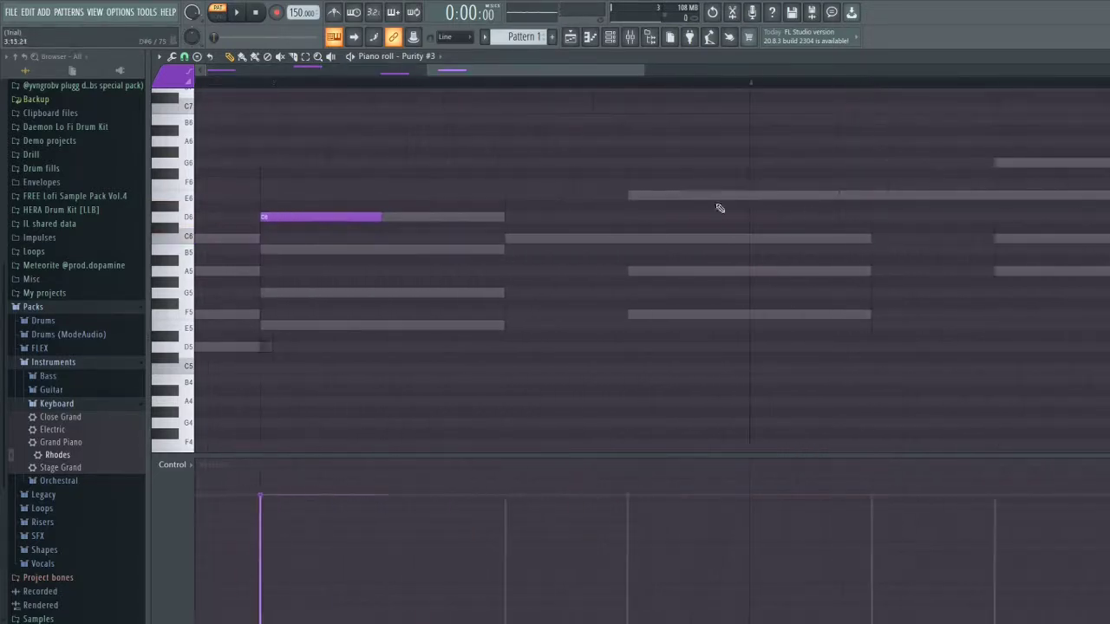
{"action": "left_click", "coordinate": [622, 196]}
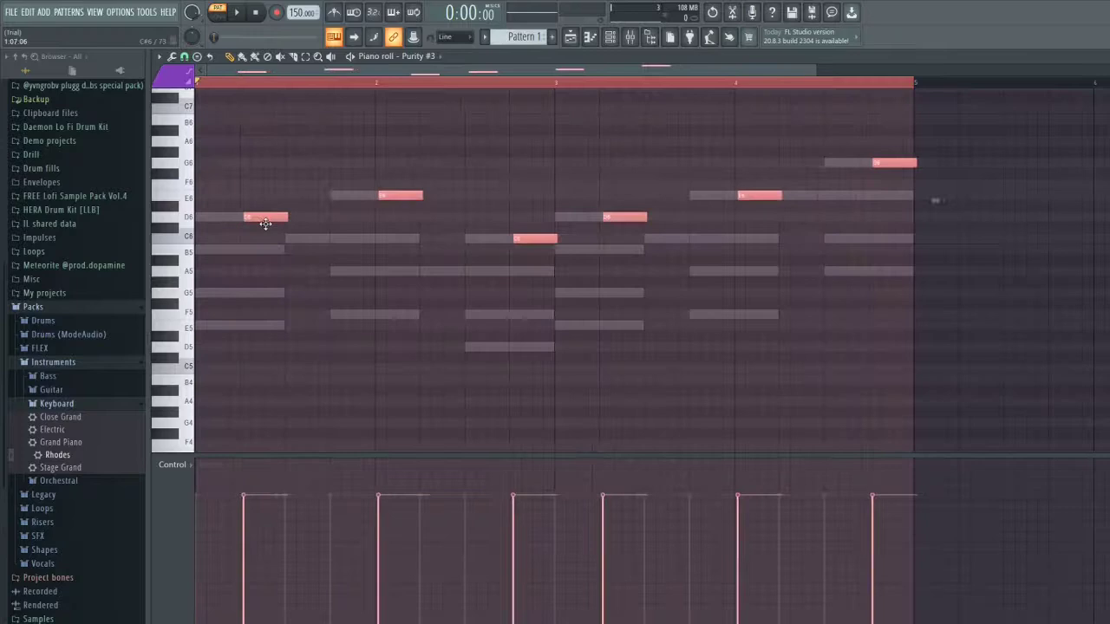
Step: Move all six Purity #3 notes into the second half of their chords so each ends with its chord, and play them back
{"action": "left_click_drag", "start_coordinate": [266, 223], "coordinate": [261, 223]}
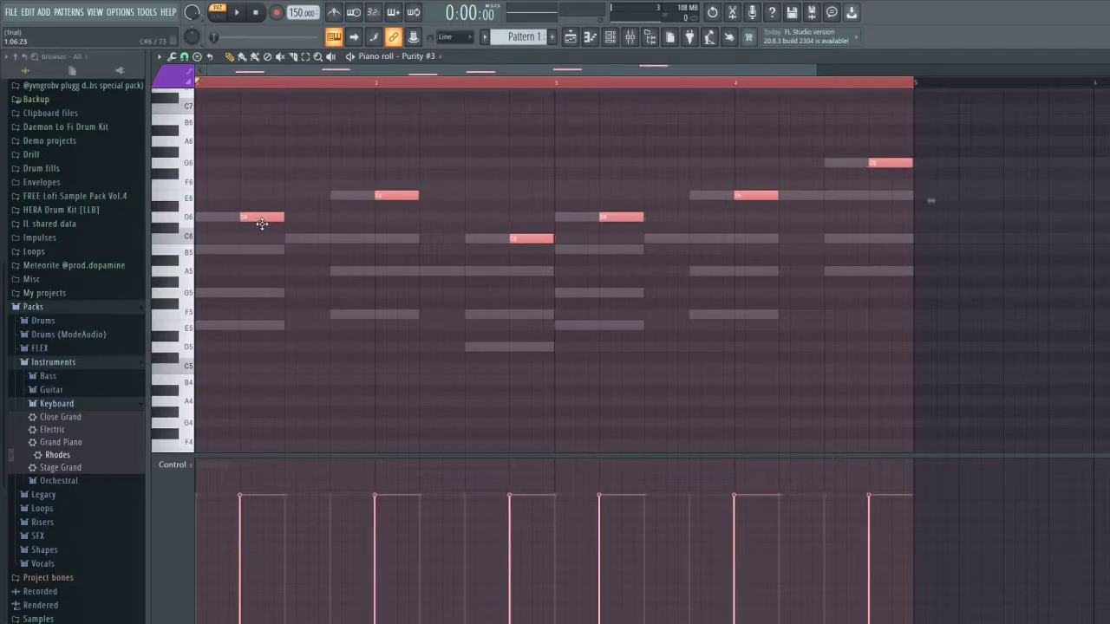
{"action": "scroll", "coordinate": [261, 224], "scroll_direction": "up", "scroll_amount": 5}
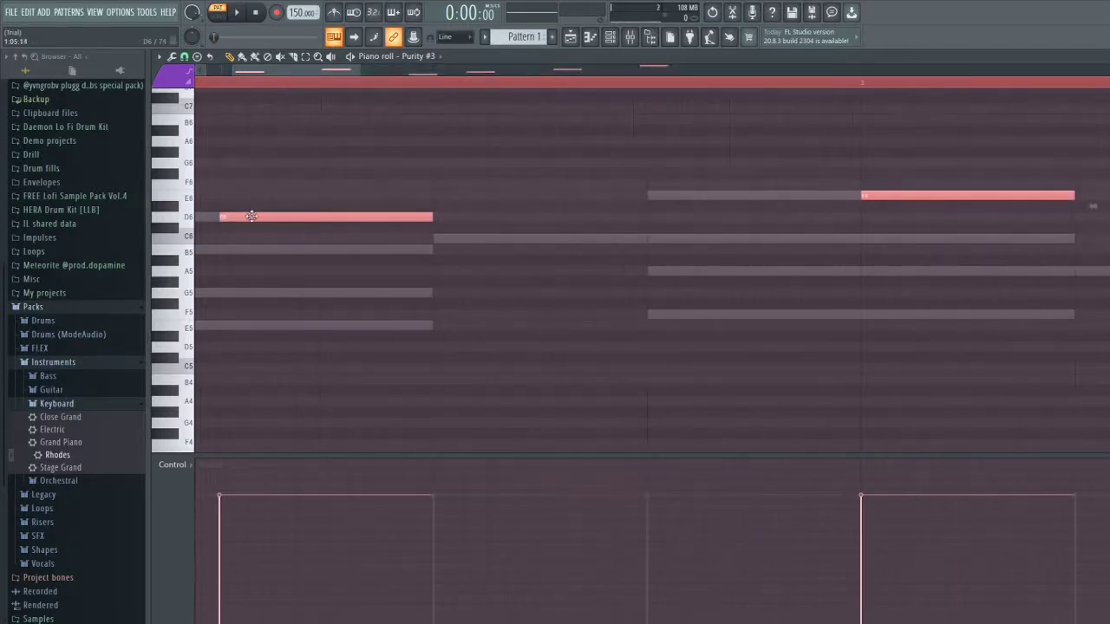
{"action": "key", "text": "space"}
{"action": "scroll", "coordinate": [254, 215], "scroll_direction": "down", "scroll_amount": 5}
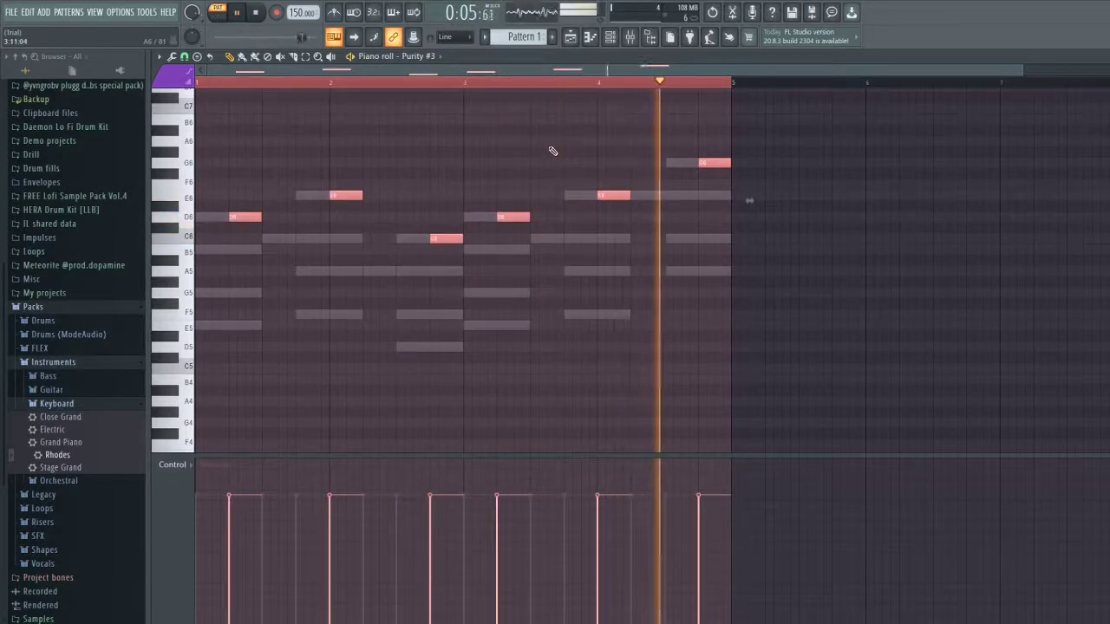
{"action": "key", "text": "space"}
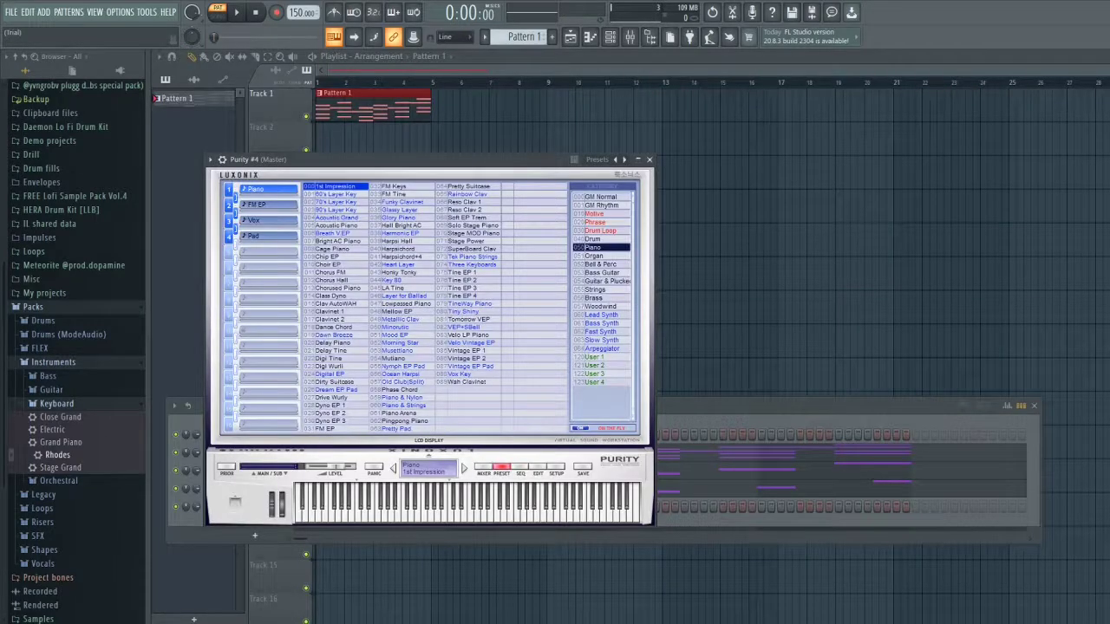
Step: Load the Legato Strings 2 preset in Purity #4, route it to mixer track 4, and open its piano roll
{"action": "left_click", "coordinate": [596, 290]}
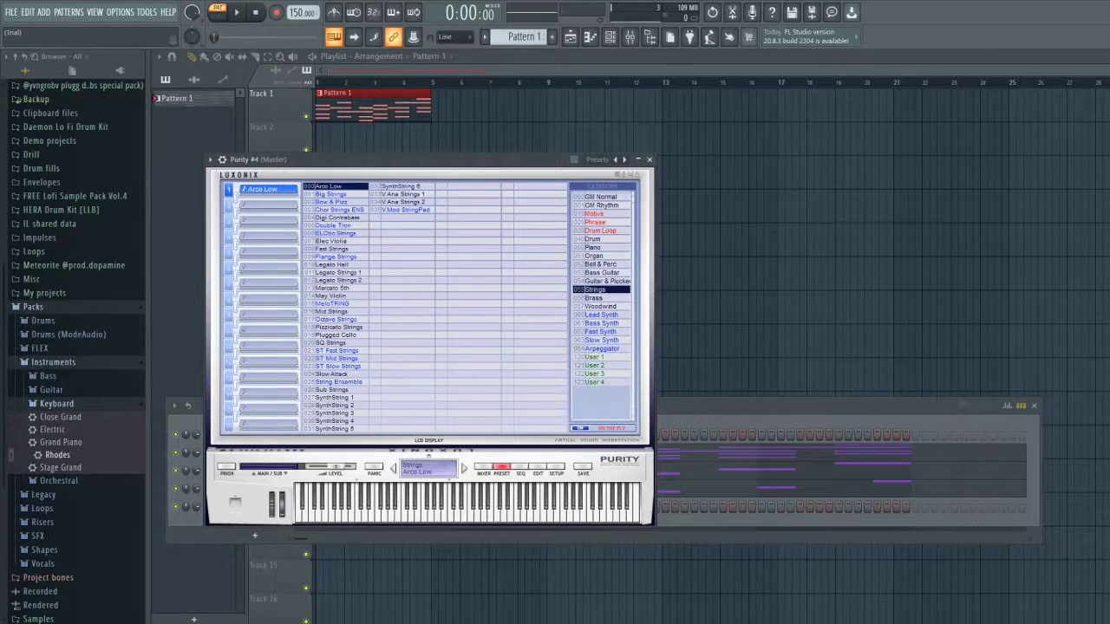
{"action": "left_click", "coordinate": [338, 273]}
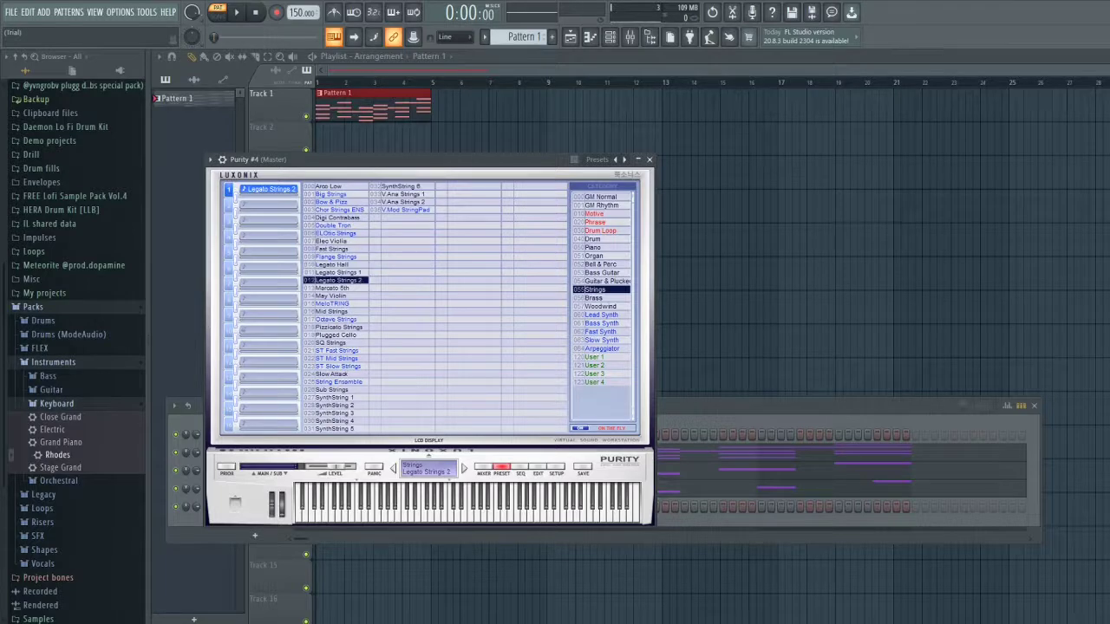
{"action": "left_click", "coordinate": [649, 160]}
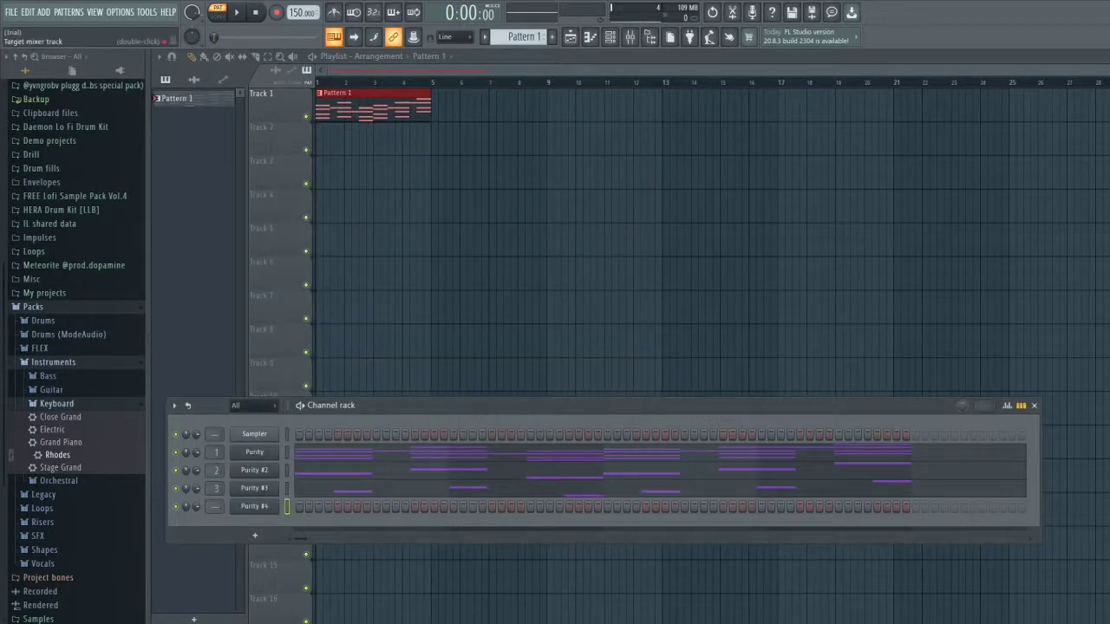
{"action": "scroll", "coordinate": [216, 506], "scroll_direction": "up", "scroll_amount": 2}
{"action": "key", "text": "F7"}
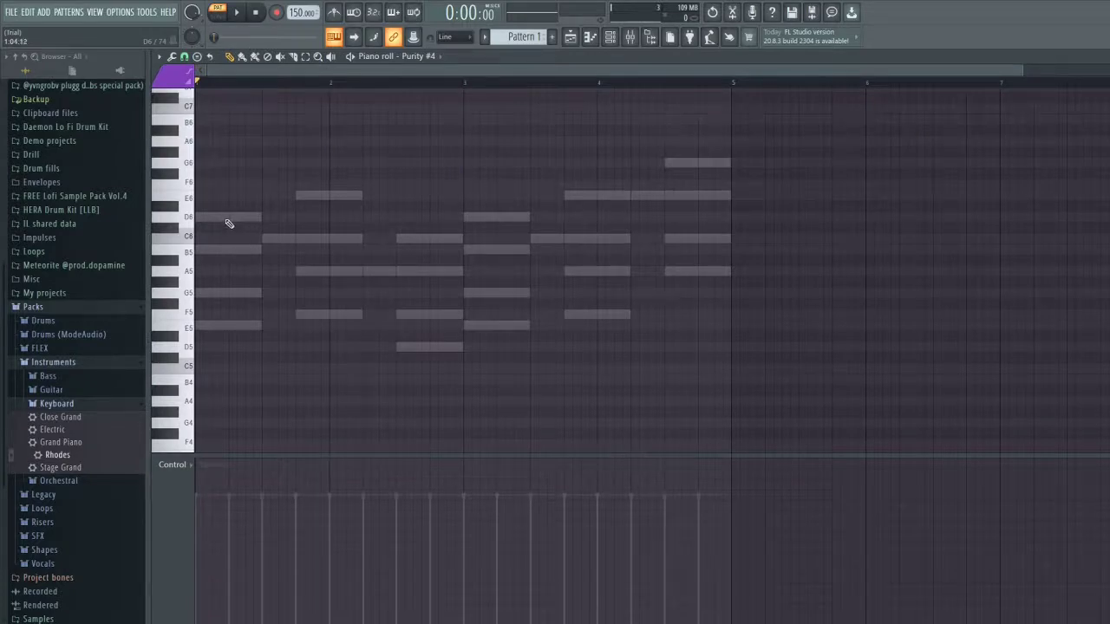
Step: Draw sustained string notes D6 for 1.5 bars, C6 for half a bar, then D6 and G6 likewise, and play them back
{"action": "left_click", "coordinate": [225, 218]}
{"action": "left_click_drag", "start_coordinate": [227, 218], "coordinate": [731, 232]}
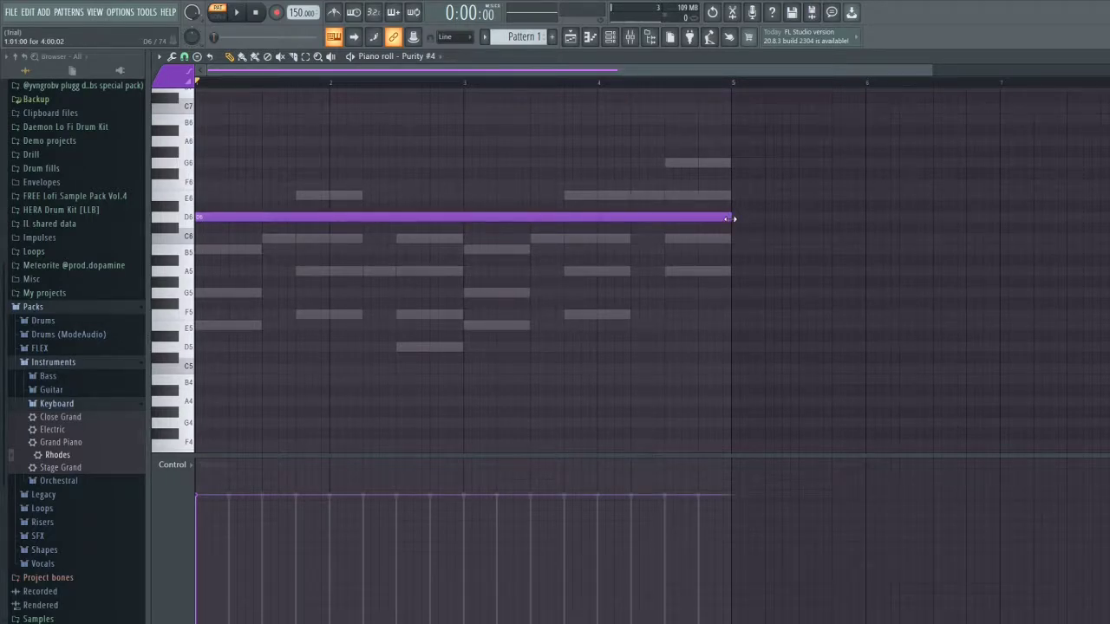
{"action": "left_click_drag", "start_coordinate": [731, 219], "coordinate": [397, 234]}
{"action": "scroll", "coordinate": [396, 236], "scroll_direction": "up", "scroll_amount": 6}
{"action": "scroll", "coordinate": [381, 217], "scroll_direction": "down", "scroll_amount": 6}
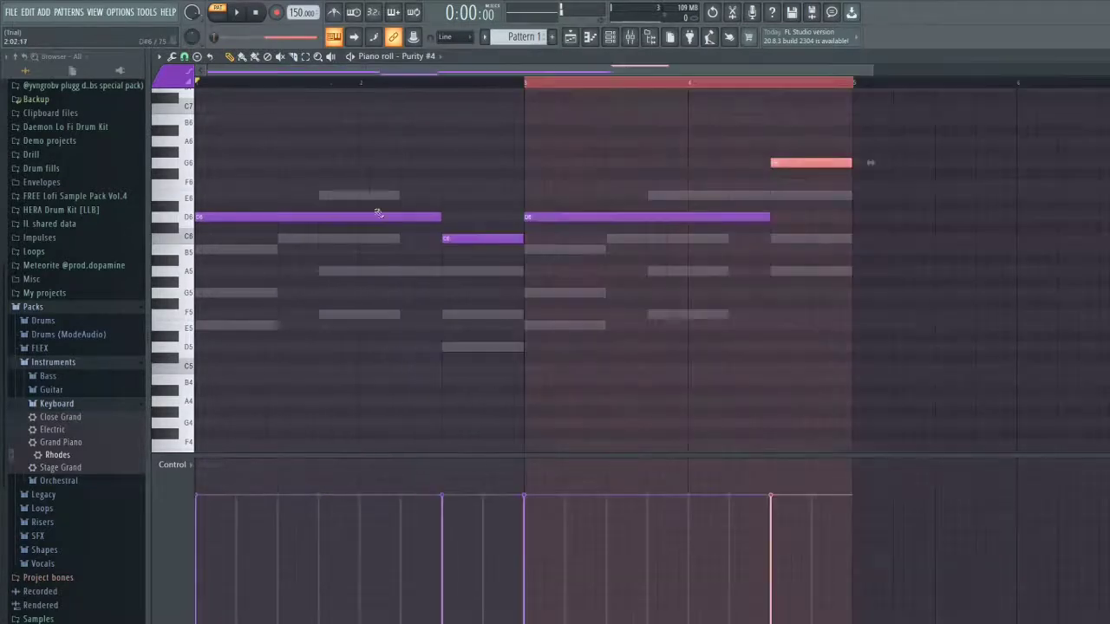
{"action": "key", "text": "space"}
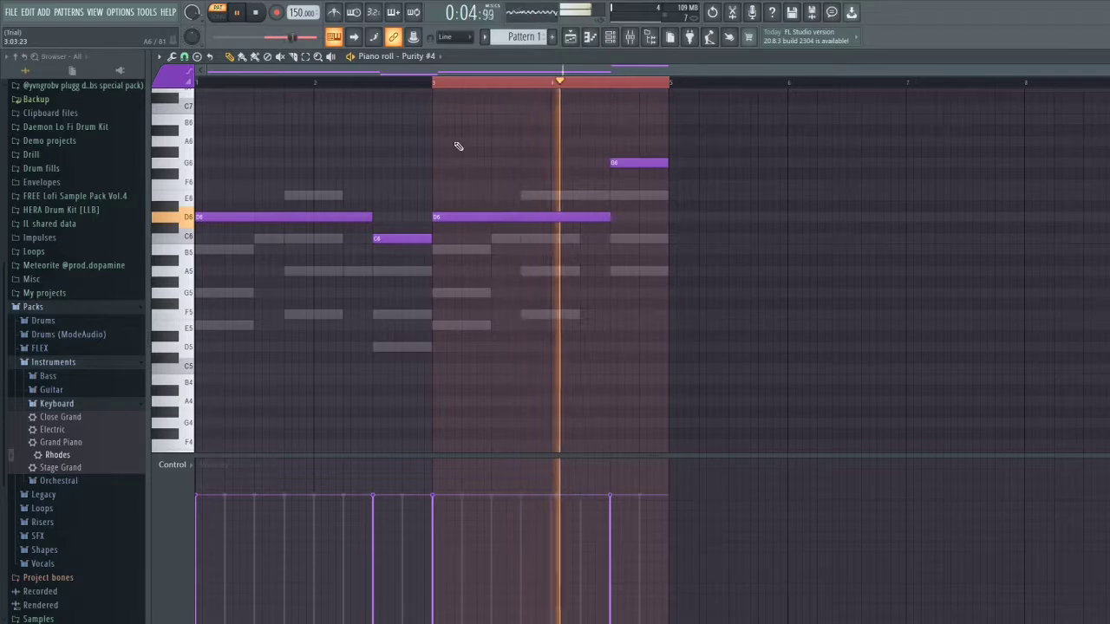
{"action": "key", "text": "space"}
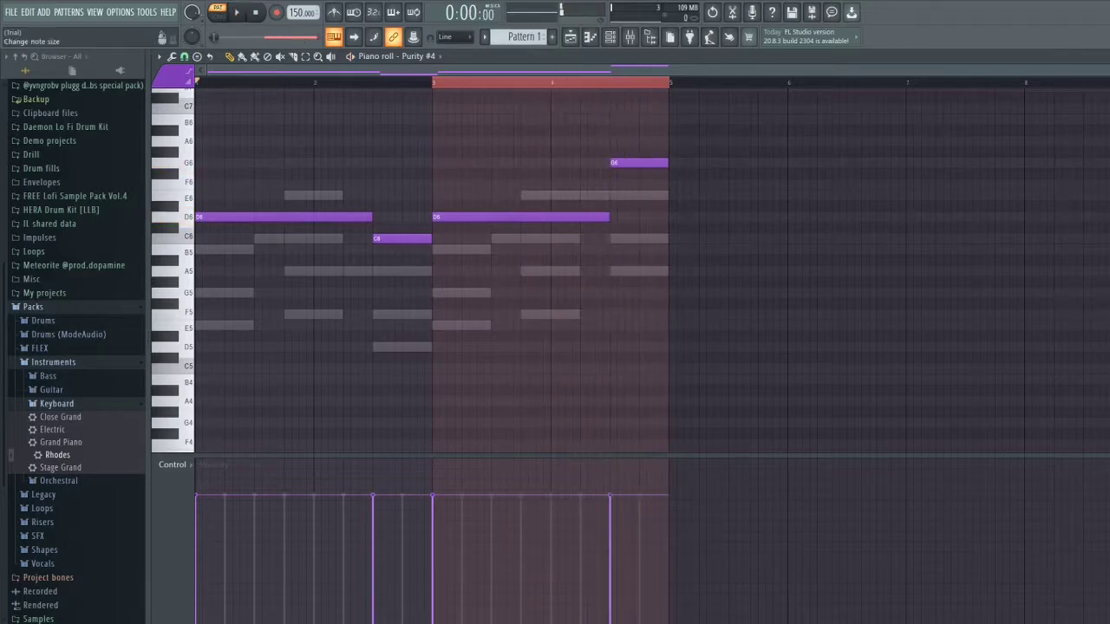
{"action": "left_click", "coordinate": [1106, 56]}
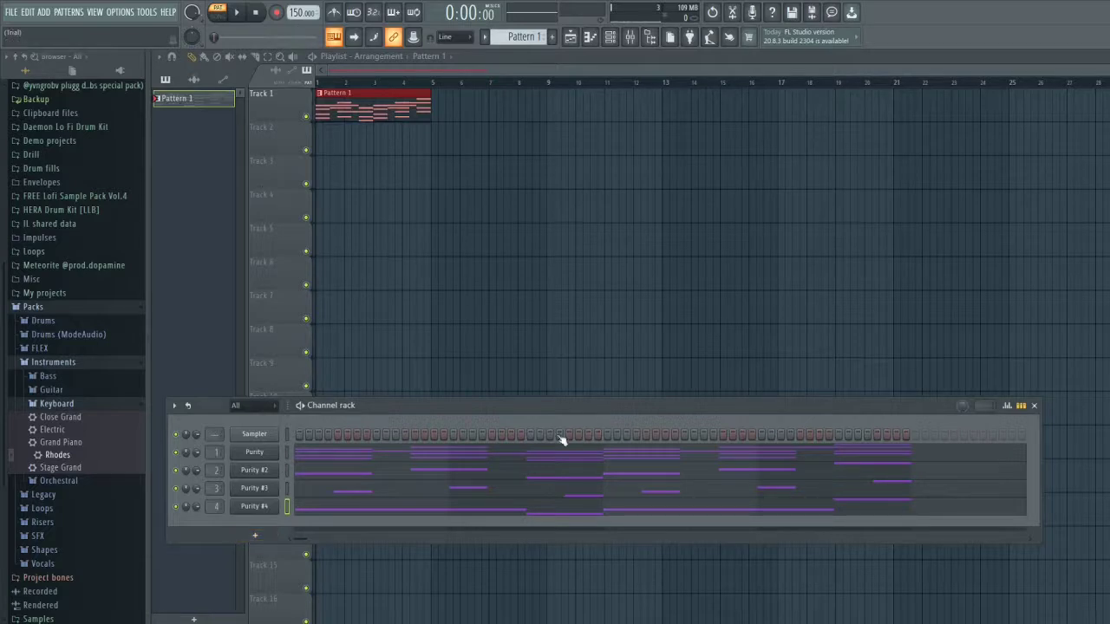
Step: Add a fifth Purity instance with the Harmonic Lead preset from Fast Synth, and open its piano roll
{"action": "left_click", "coordinate": [465, 565]}
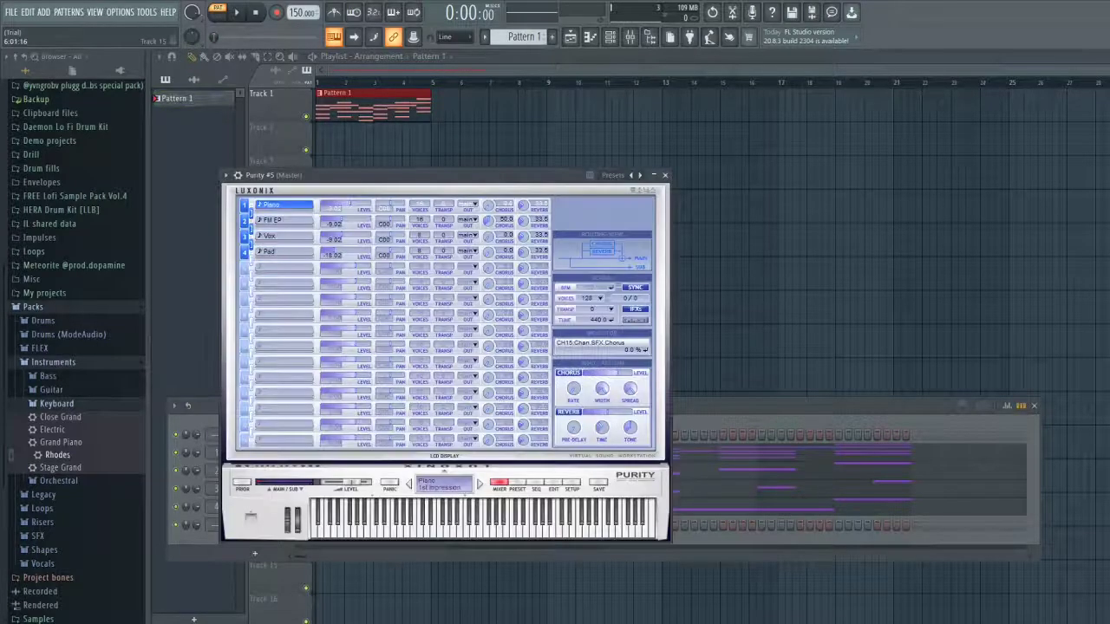
{"action": "left_click", "coordinate": [518, 482]}
{"action": "left_click", "coordinate": [617, 348]}
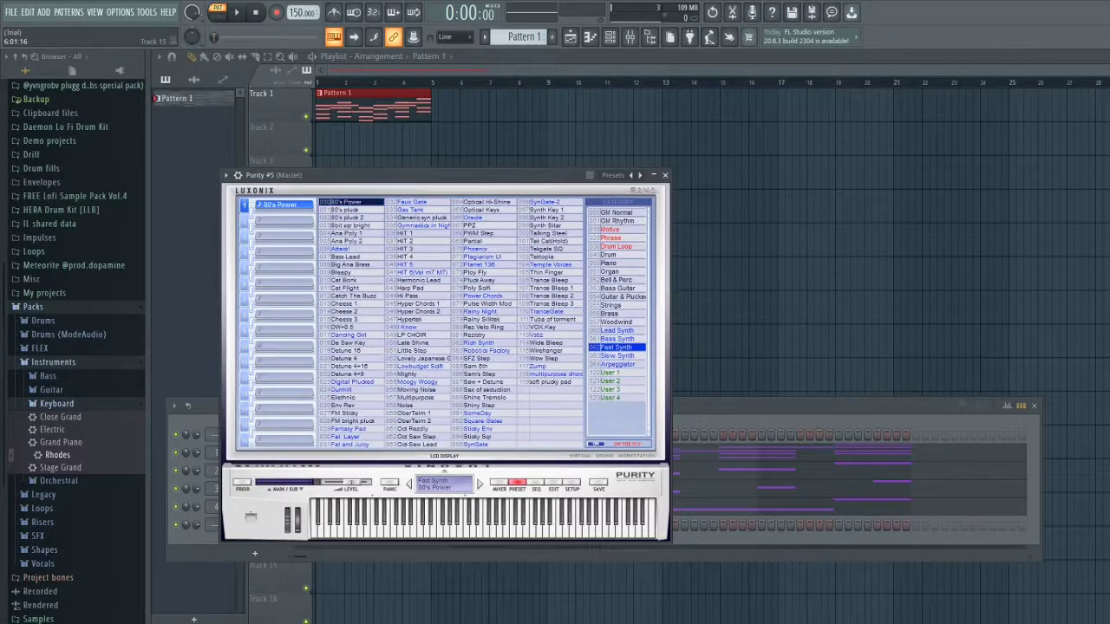
{"action": "left_click", "coordinate": [419, 280]}
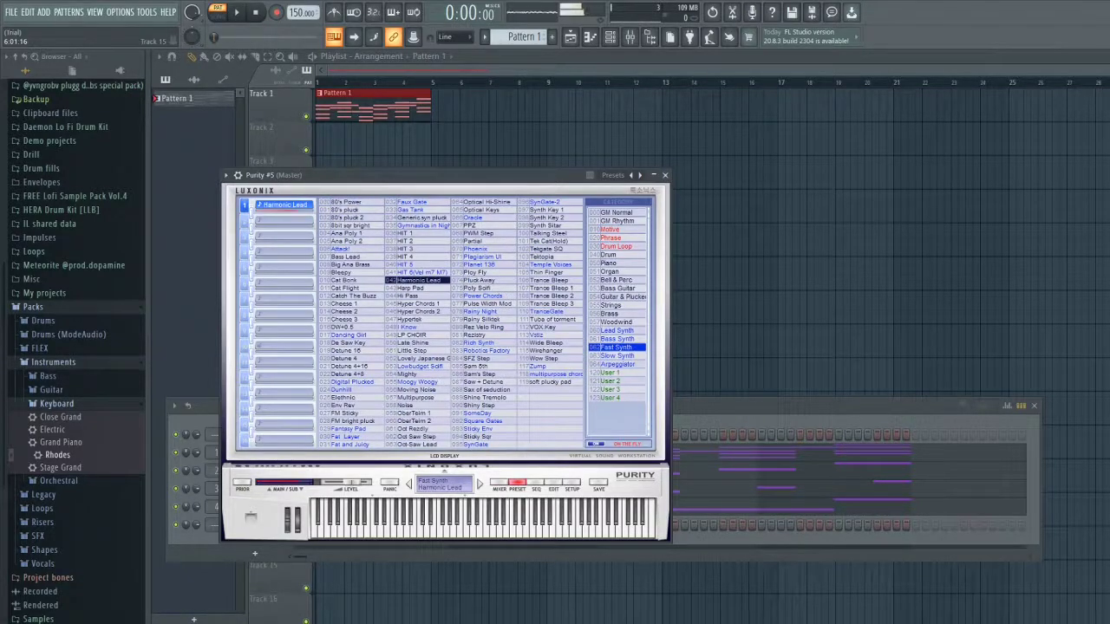
{"action": "key", "text": "Escape"}
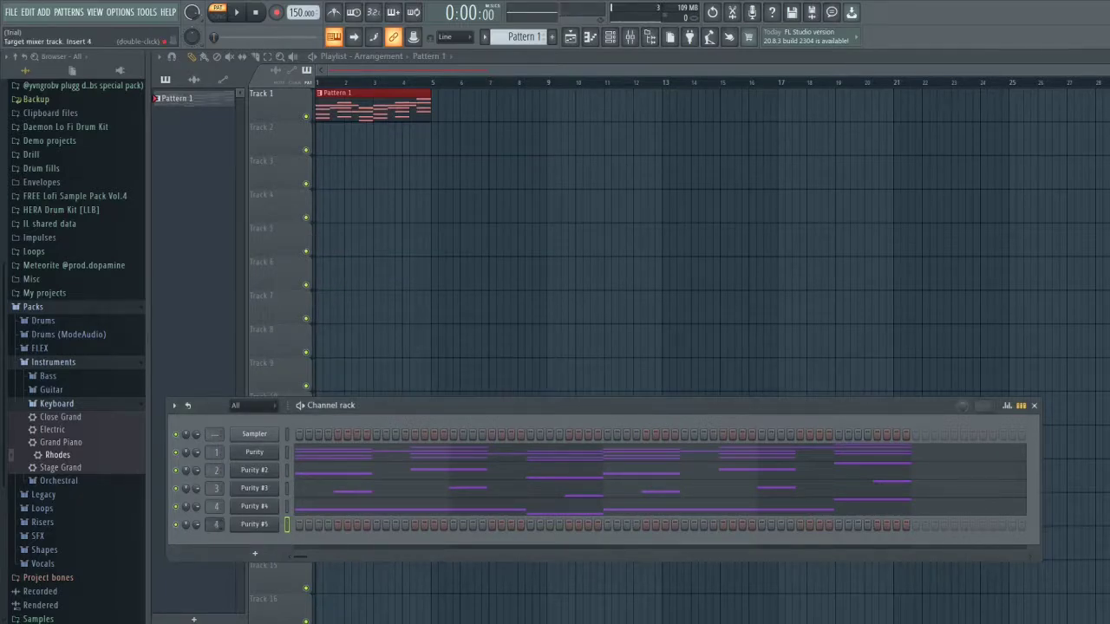
{"action": "left_click", "coordinate": [1034, 405]}
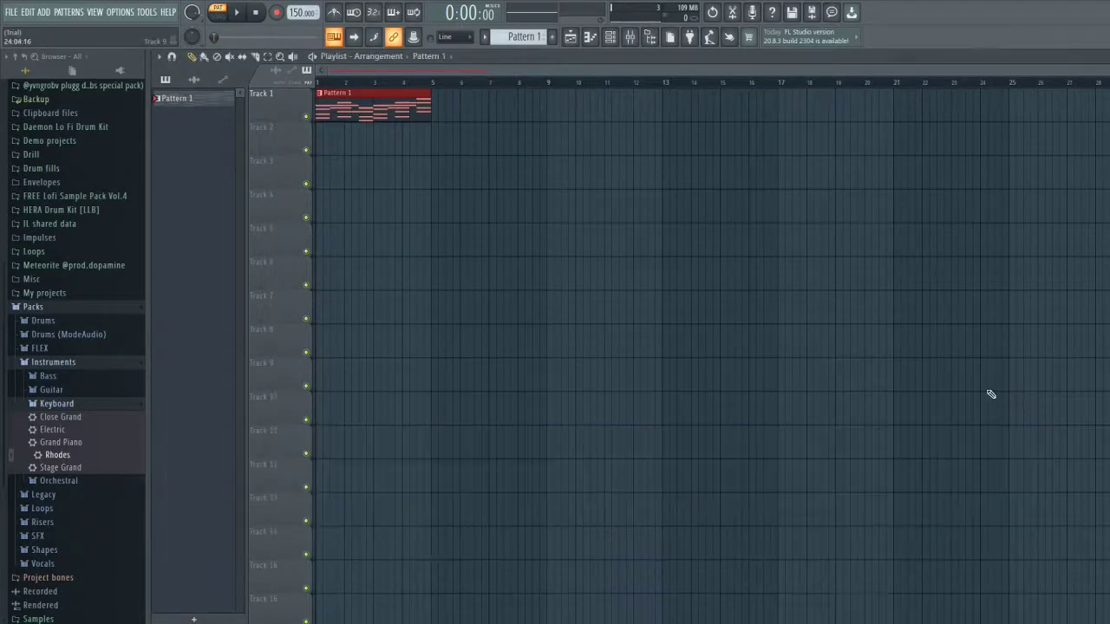
{"action": "double_click", "coordinate": [392, 115]}
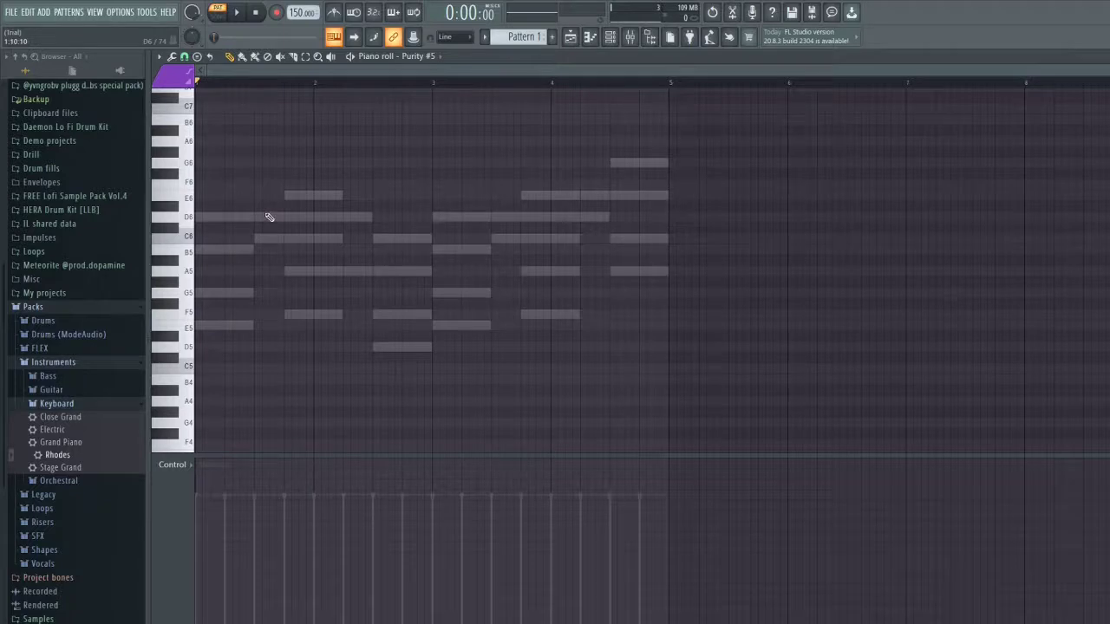
Step: Draw a short B5 grace note leading into a D6 note at the start of bar 1 for Purity #5
{"action": "left_click", "coordinate": [210, 220]}
{"action": "left_click", "coordinate": [211, 247]}
{"action": "scroll", "coordinate": [211, 247], "scroll_direction": "up", "scroll_amount": 5}
{"action": "left_click_drag", "start_coordinate": [475, 250], "coordinate": [208, 250]}
{"action": "scroll", "coordinate": [423, 59], "scroll_direction": "up", "scroll_amount": 1}
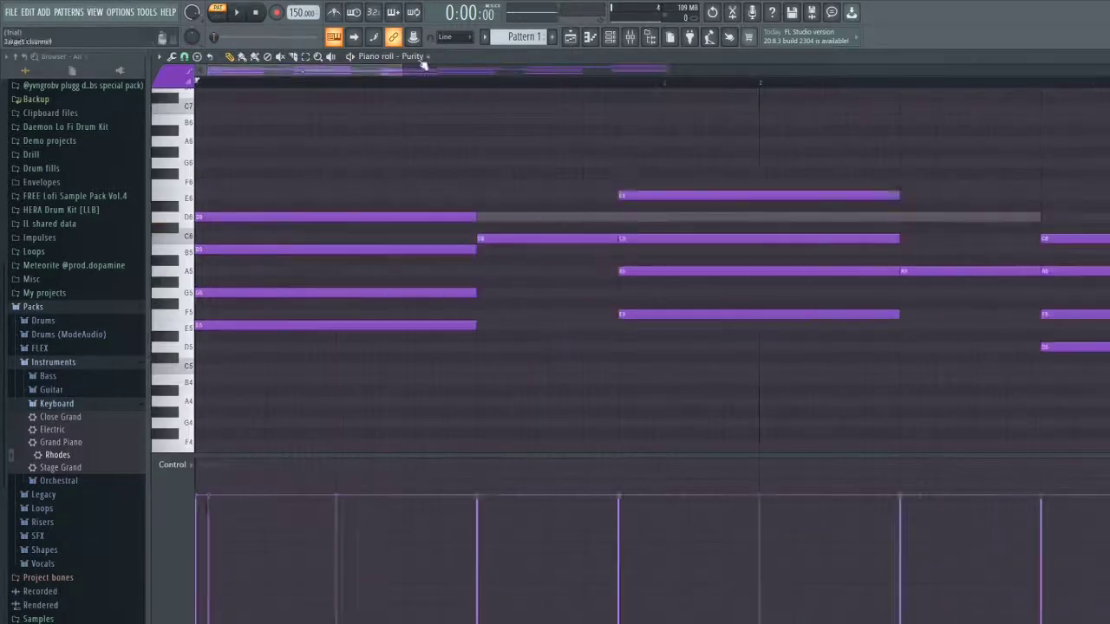
Step: Select all notes in the open channel, transpose them down an octave, and play the pattern
{"action": "scroll", "coordinate": [423, 59], "scroll_direction": "down", "scroll_amount": 1}
{"action": "scroll", "coordinate": [291, 223], "scroll_direction": "up", "scroll_amount": 2}
{"action": "key", "text": "ctrl+a"}
{"action": "left_click_drag", "start_coordinate": [292, 224], "coordinate": [553, 224]}
{"action": "key", "text": "ctrl+Down"}
{"action": "key", "text": "space"}
{"action": "key", "text": "space"}
Step: Remove Pattern 1's clip, split the pattern by channel, and place all five Purity patterns at bar 1 of the playlist
{"action": "key", "text": "F5"}
{"action": "right_click", "coordinate": [373, 107]}
{"action": "left_click", "coordinate": [177, 173], "text": "shift"}
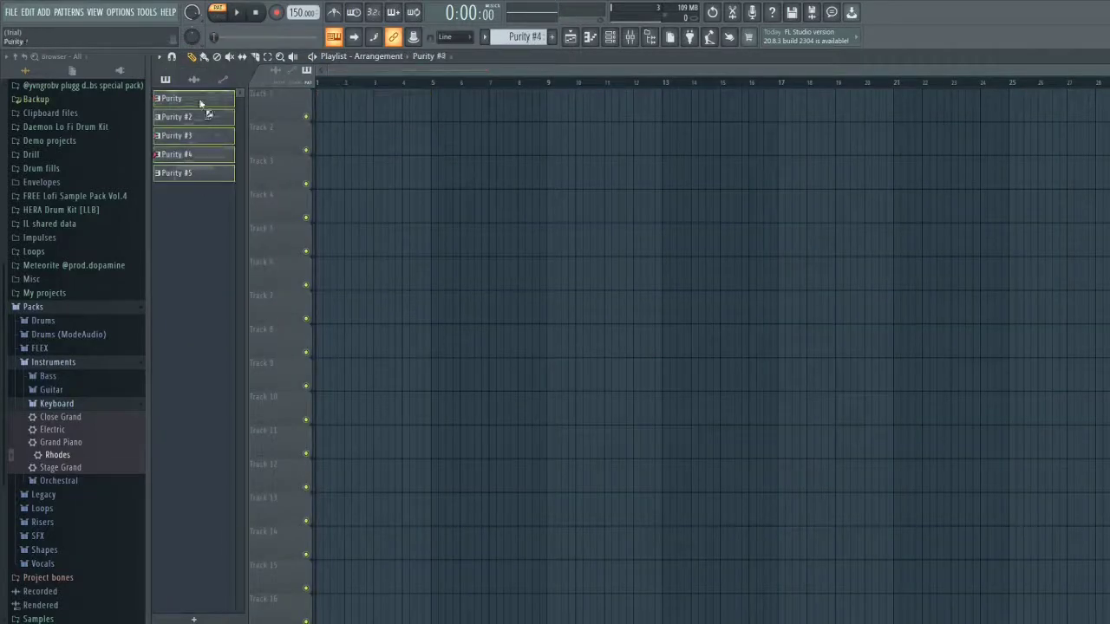
{"action": "left_click_drag", "start_coordinate": [200, 102], "coordinate": [334, 106]}
Step: Open Purity #5's notes and add a short C6 grace note leading into an E6 note after the D6
{"action": "double_click", "coordinate": [408, 242]}
{"action": "left_click", "coordinate": [332, 217]}
{"action": "left_click", "coordinate": [335, 238]}
{"action": "left_click", "coordinate": [359, 195]}
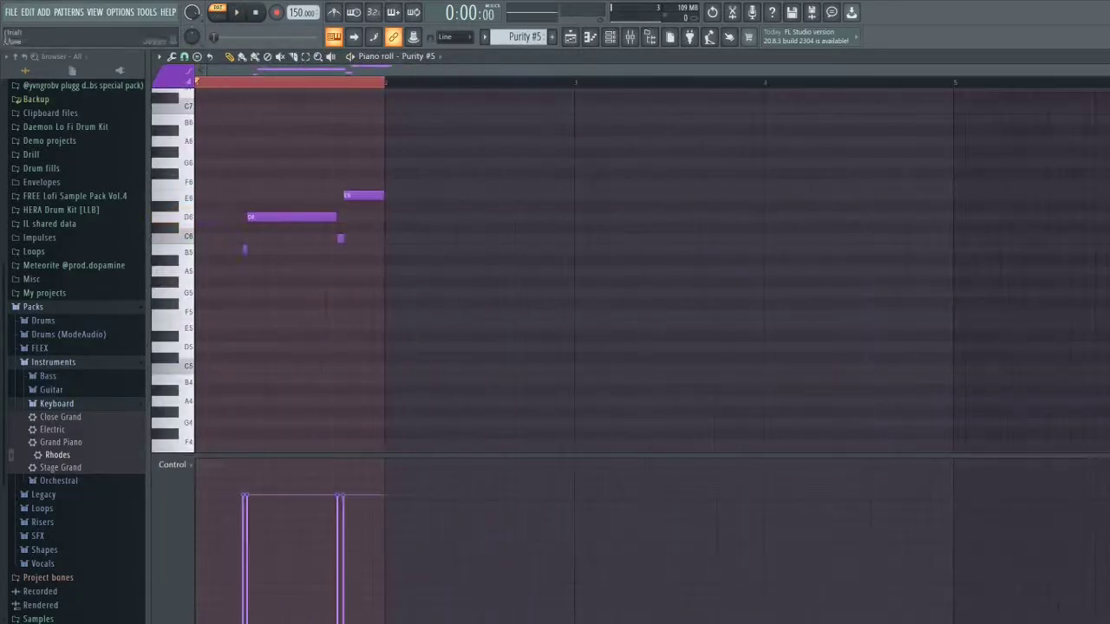
Step: Solo the chords on Track 1, enable Track 5 alongside it, and play the arrangement
{"action": "key", "text": "F5"}
{"action": "right_click", "coordinate": [306, 116]}
{"action": "left_click", "coordinate": [306, 251]}
{"action": "key", "text": "space"}
Step: Lengthen the E6 note in Purity #5 and add a C6 note over the third chord in bar 2
{"action": "double_click", "coordinate": [363, 251]}
{"action": "left_click_drag", "start_coordinate": [384, 198], "coordinate": [432, 199]}
{"action": "scroll", "coordinate": [421, 230], "scroll_direction": "down", "scroll_amount": 1}
{"action": "key", "text": "space"}
{"action": "scroll", "coordinate": [442, 246], "scroll_direction": "up", "scroll_amount": 3}
{"action": "left_click", "coordinate": [441, 246]}
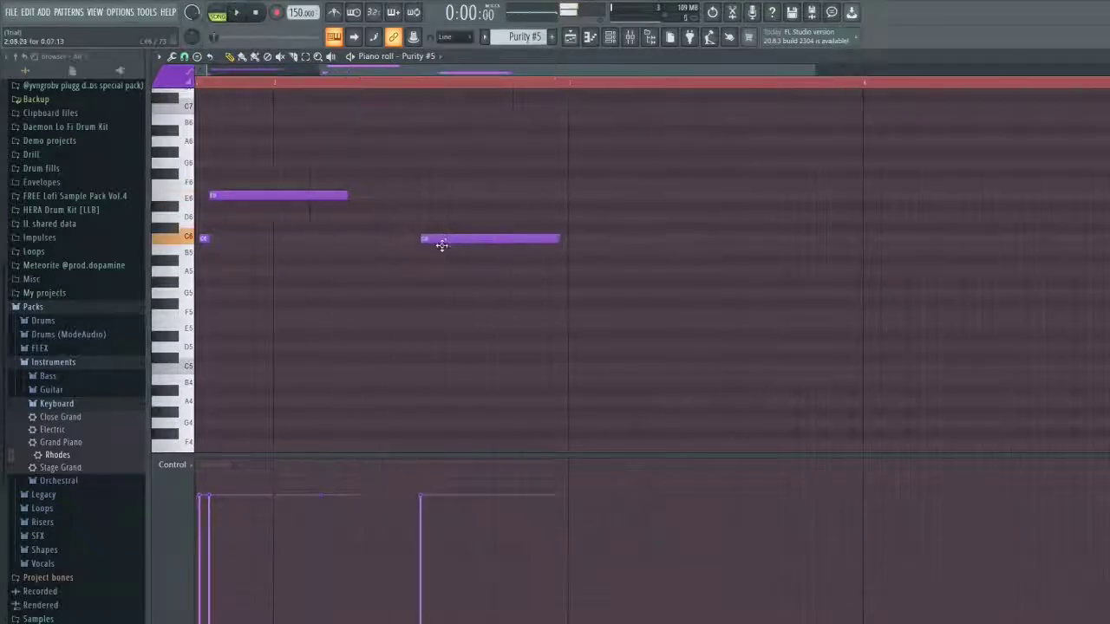
Step: Play the melody, extend the C6 note to the end of bar 2, and duplicate the two-bar phrase into bars 3 and 4
{"action": "key", "text": "space"}
{"action": "key", "text": "space"}
{"action": "left_click_drag", "start_coordinate": [558, 248], "coordinate": [569, 251]}
{"action": "scroll", "coordinate": [570, 251], "scroll_direction": "down", "scroll_amount": 3}
{"action": "key", "text": "ctrl+b"}
Step: Fill the gap after the first D6 in bar 1 with short descending notes E6, D6, C6 and B5
{"action": "scroll", "coordinate": [330, 217], "scroll_direction": "up", "scroll_amount": 4}
{"action": "left_click_drag", "start_coordinate": [247, 238], "coordinate": [248, 197]}
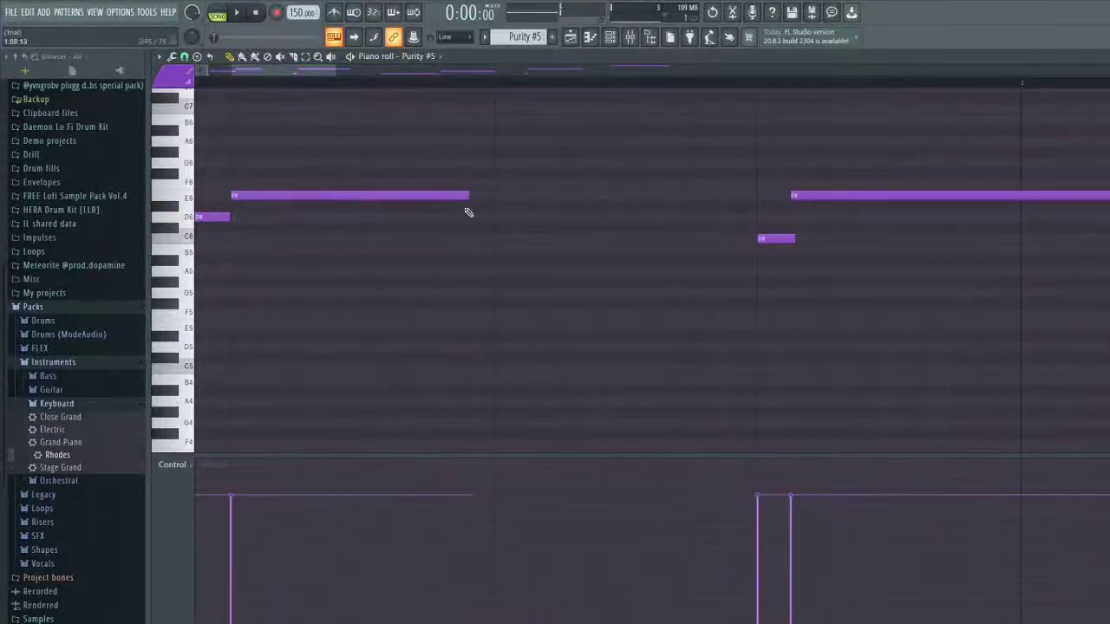
{"action": "left_click_drag", "start_coordinate": [467, 198], "coordinate": [362, 199]}
{"action": "left_click", "coordinate": [375, 218]}
{"action": "left_click", "coordinate": [510, 239]}
{"action": "left_click", "coordinate": [645, 251]}
Step: Add short E6 and B5 notes before bar 2's C6, shorten that C6, and end the bar with a B5
{"action": "scroll", "coordinate": [648, 255], "scroll_direction": "down", "scroll_amount": 3}
{"action": "left_click", "coordinate": [550, 194]}
{"action": "left_click", "coordinate": [604, 242]}
{"action": "scroll", "coordinate": [582, 255], "scroll_direction": "up", "scroll_amount": 2}
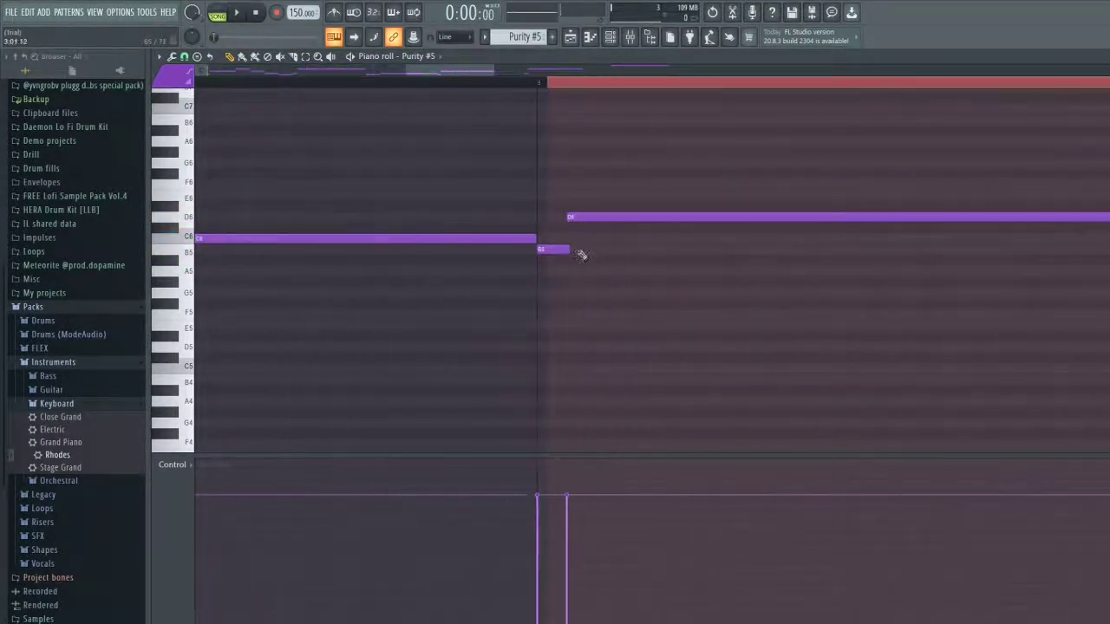
{"action": "left_click_drag", "start_coordinate": [534, 240], "coordinate": [380, 239]}
{"action": "left_click", "coordinate": [413, 250]}
Step: Play the melody back and add short G6 and F6 notes after the D6 in bar 3
{"action": "scroll", "coordinate": [414, 222], "scroll_direction": "down", "scroll_amount": 4}
{"action": "key", "text": "space"}
{"action": "key", "text": "space"}
{"action": "scroll", "coordinate": [557, 186], "scroll_direction": "up", "scroll_amount": 4}
{"action": "left_click", "coordinate": [611, 164]}
{"action": "left_click", "coordinate": [720, 185]}
Step: Fill the gap before bar 4's G6 with an E6 note, finish the bar with a short F6, and play the melody
{"action": "scroll", "coordinate": [693, 192], "scroll_direction": "up", "scroll_amount": 4}
{"action": "left_click", "coordinate": [694, 197]}
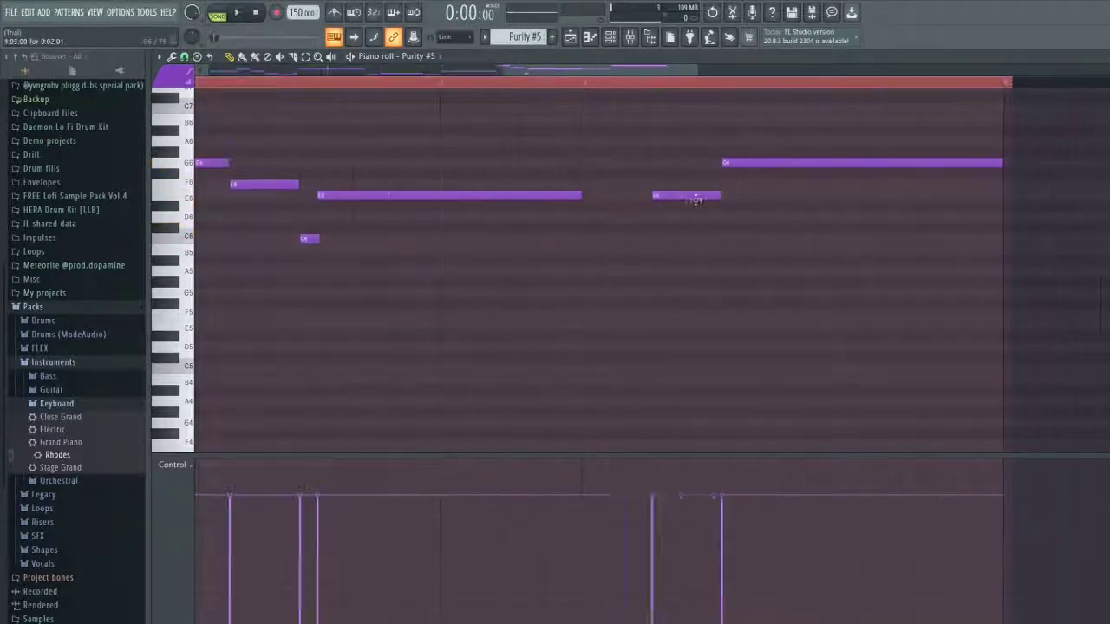
{"action": "left_click_drag", "start_coordinate": [655, 197], "coordinate": [583, 197]}
{"action": "scroll", "coordinate": [640, 201], "scroll_direction": "down", "scroll_amount": 4}
{"action": "key", "text": "space"}
{"action": "key", "text": "space"}
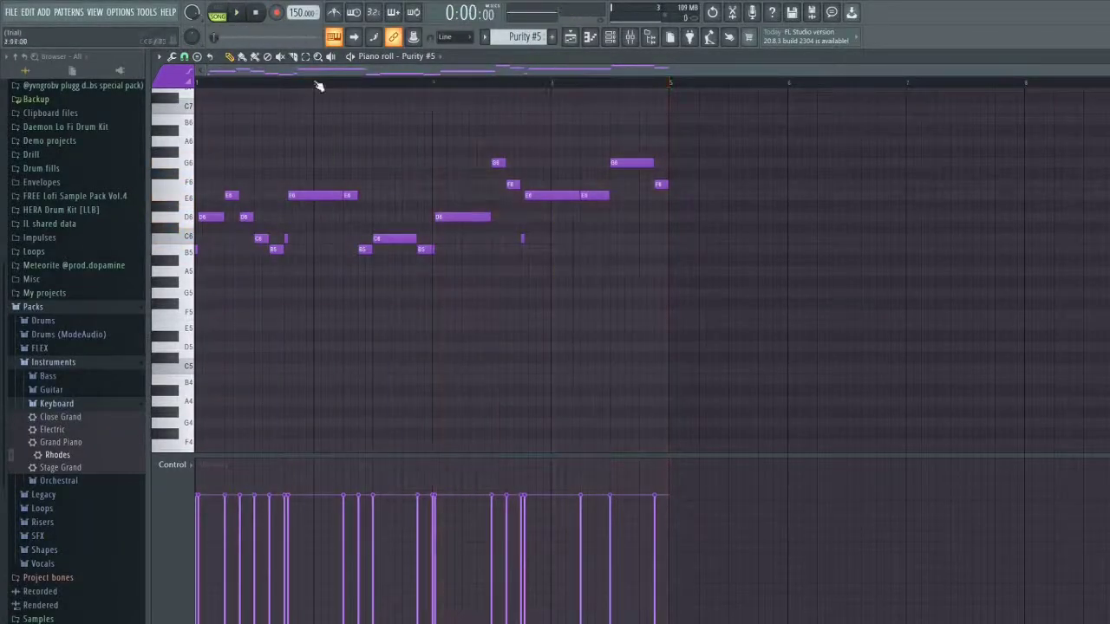
Step: Play back the new melody, then return to the playlist and play all five Purity tracks together
{"action": "key", "text": "space"}
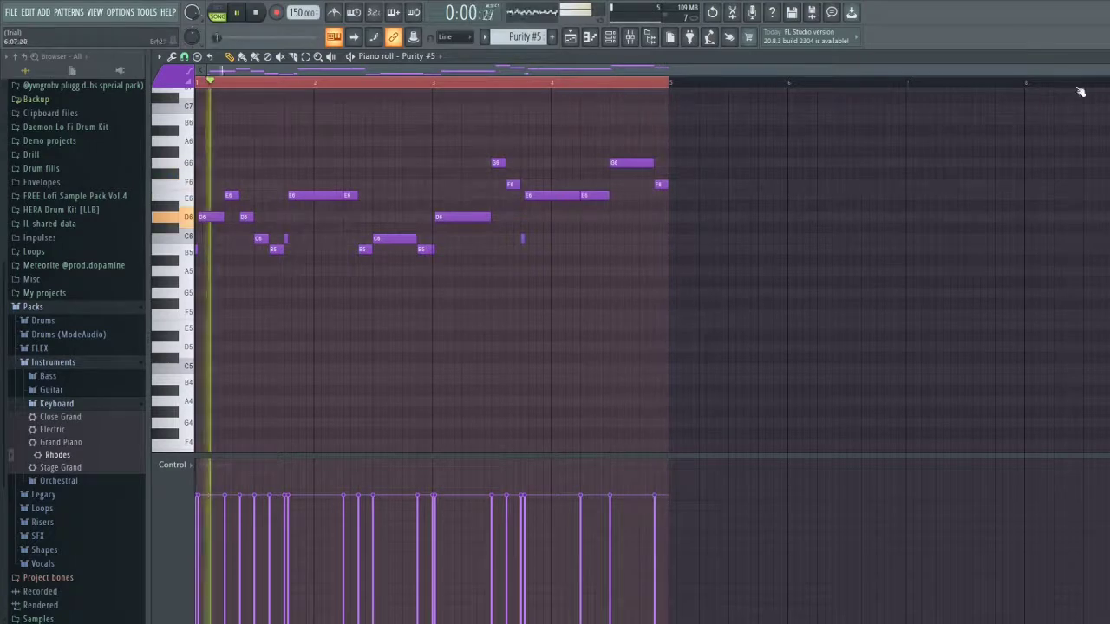
{"action": "key", "text": "space"}
{"action": "left_click", "coordinate": [1105, 57]}
{"action": "left_click", "coordinate": [402, 202]}
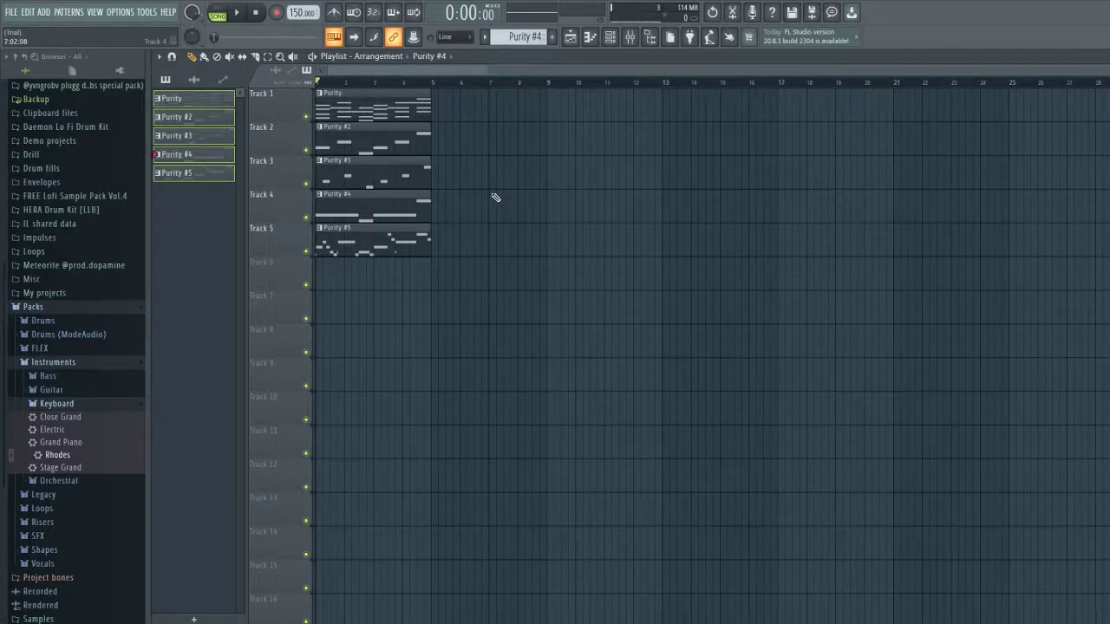
{"action": "key", "text": "space"}
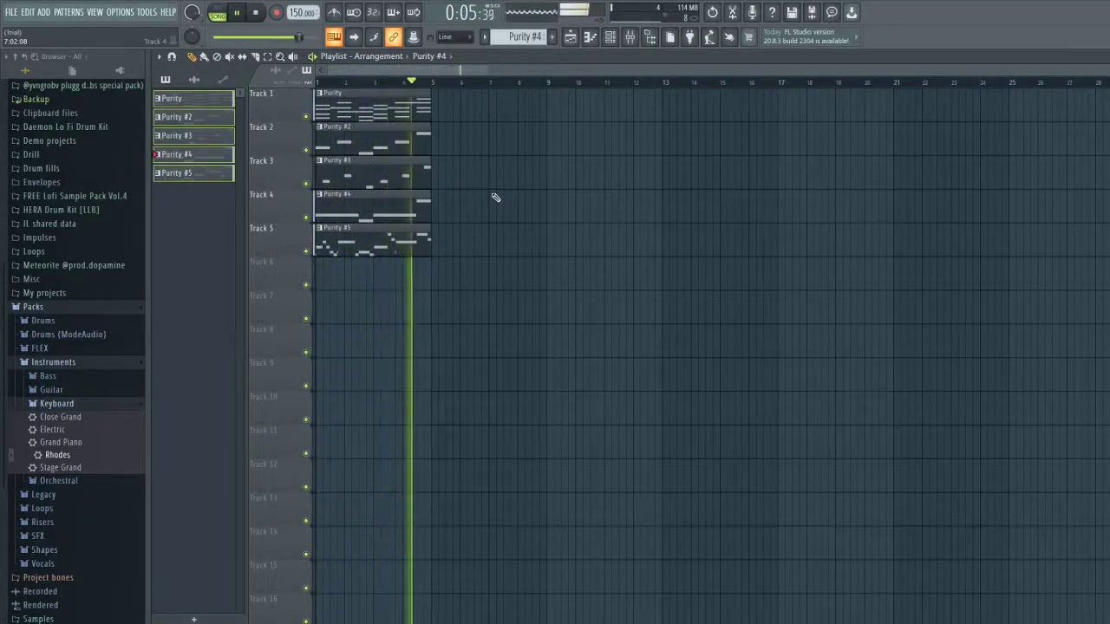
{"action": "key", "text": "space"}
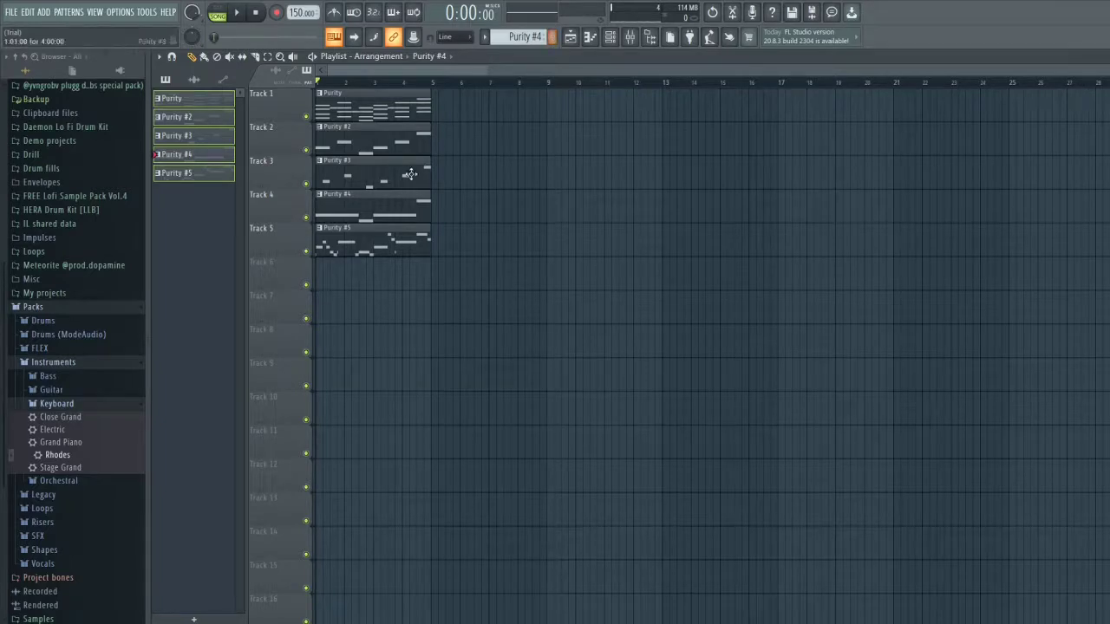
Step: Load the E Major scale from the special pack's best plugg scales folder into the Sampler's piano roll
{"action": "left_click", "coordinate": [75, 307]}
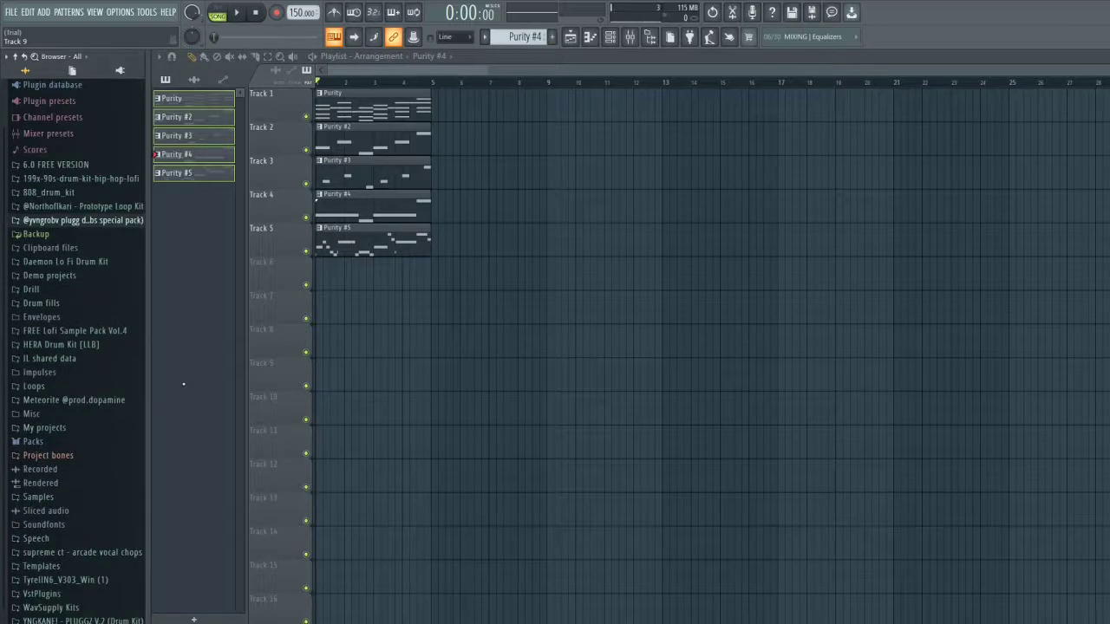
{"action": "left_click", "coordinate": [90, 222]}
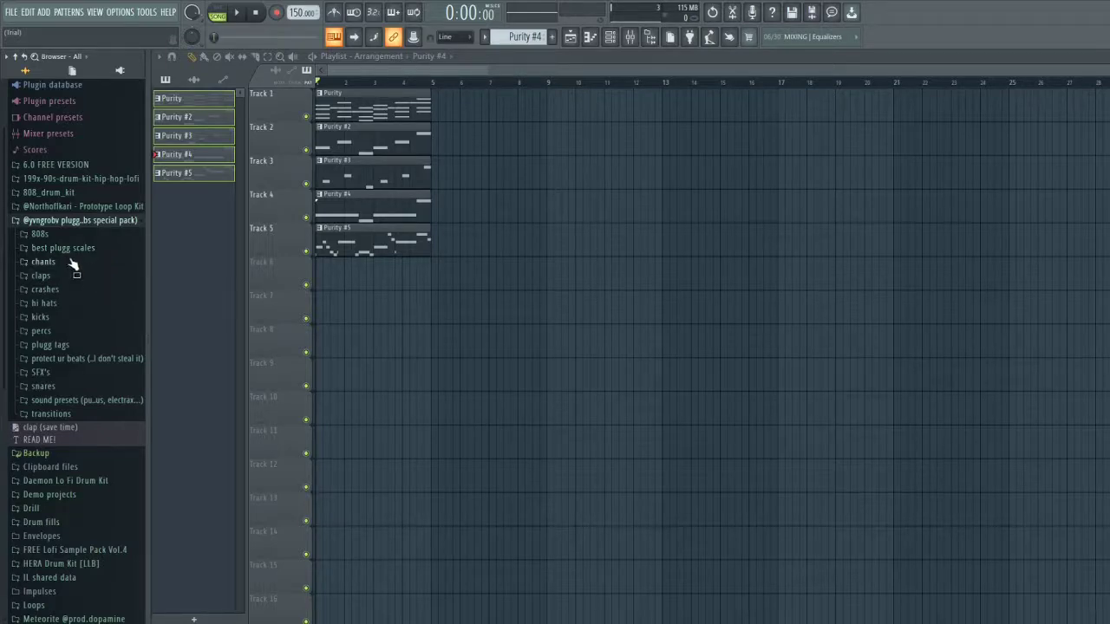
{"action": "left_click", "coordinate": [85, 249]}
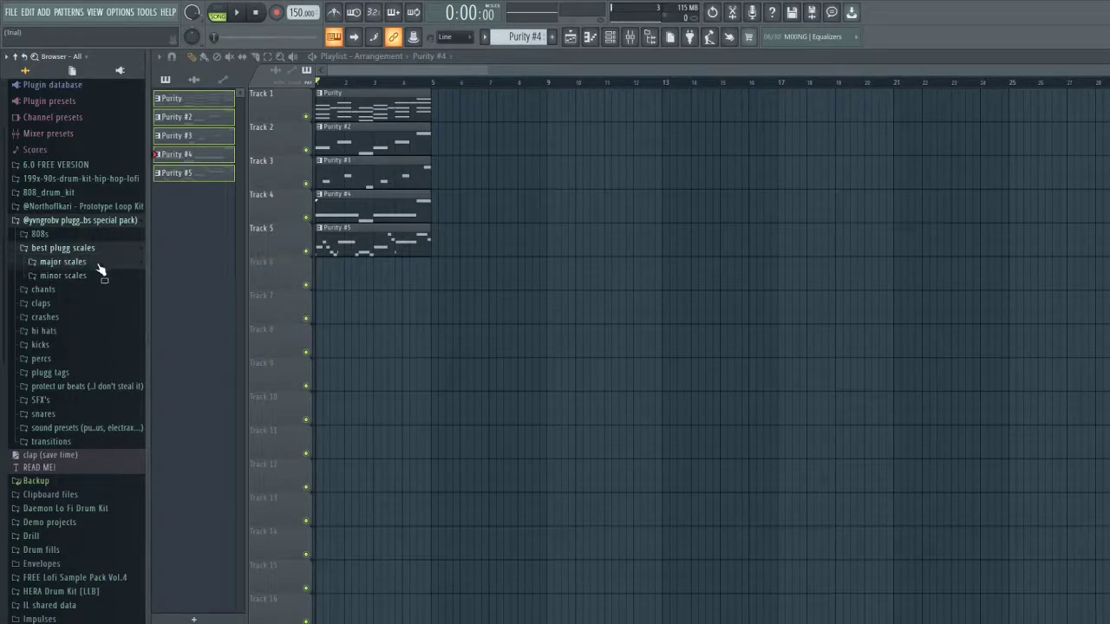
{"action": "left_click", "coordinate": [101, 263]}
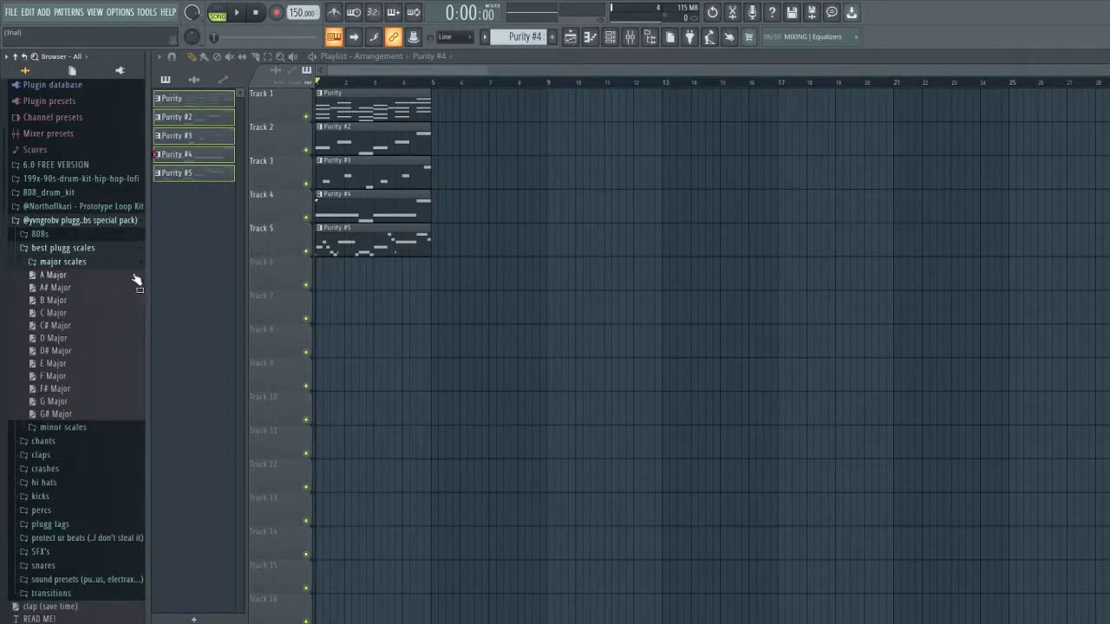
{"action": "left_click", "coordinate": [611, 38]}
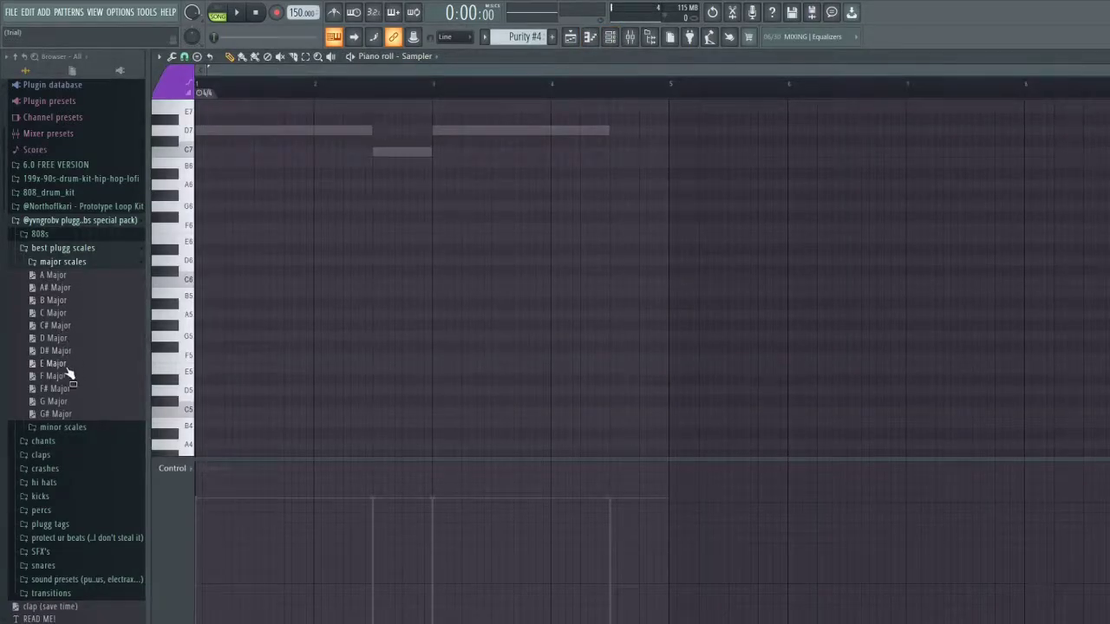
{"action": "left_click_drag", "start_coordinate": [54, 363], "coordinate": [444, 346]}
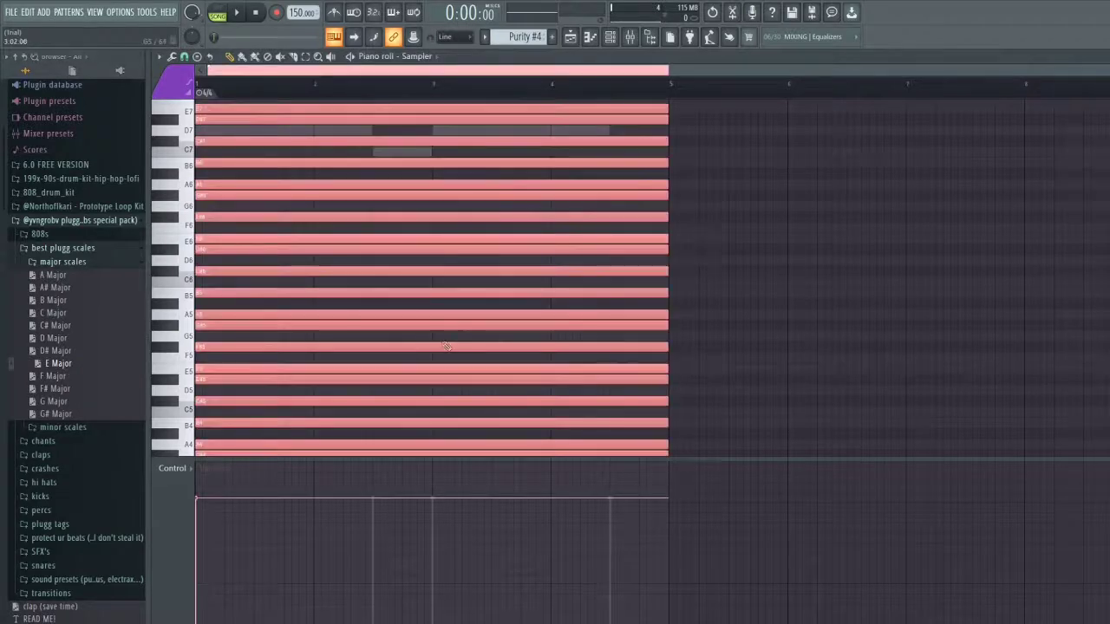
{"action": "scroll", "coordinate": [255, 277], "scroll_direction": "down", "scroll_amount": 3}
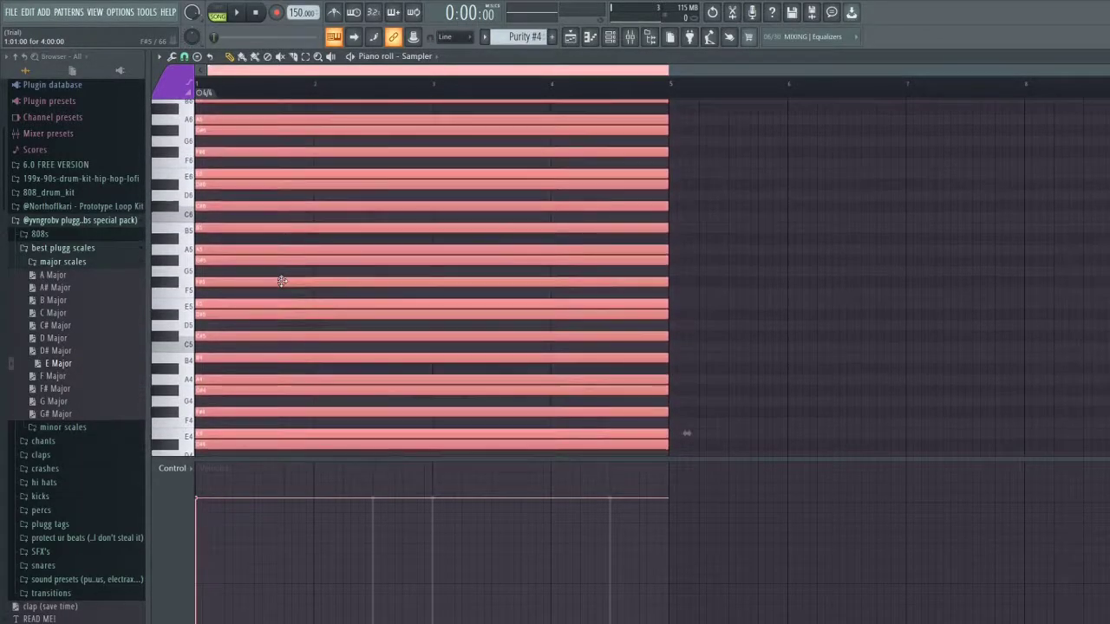
Step: Switch the piano roll to the Purity channel and stack short E6, G6, A#6 and C#7 notes at the start of bar 1
{"action": "left_click", "coordinate": [420, 56]}
{"action": "left_click", "coordinate": [425, 93]}
{"action": "scroll", "coordinate": [244, 212], "scroll_direction": "up", "scroll_amount": 3}
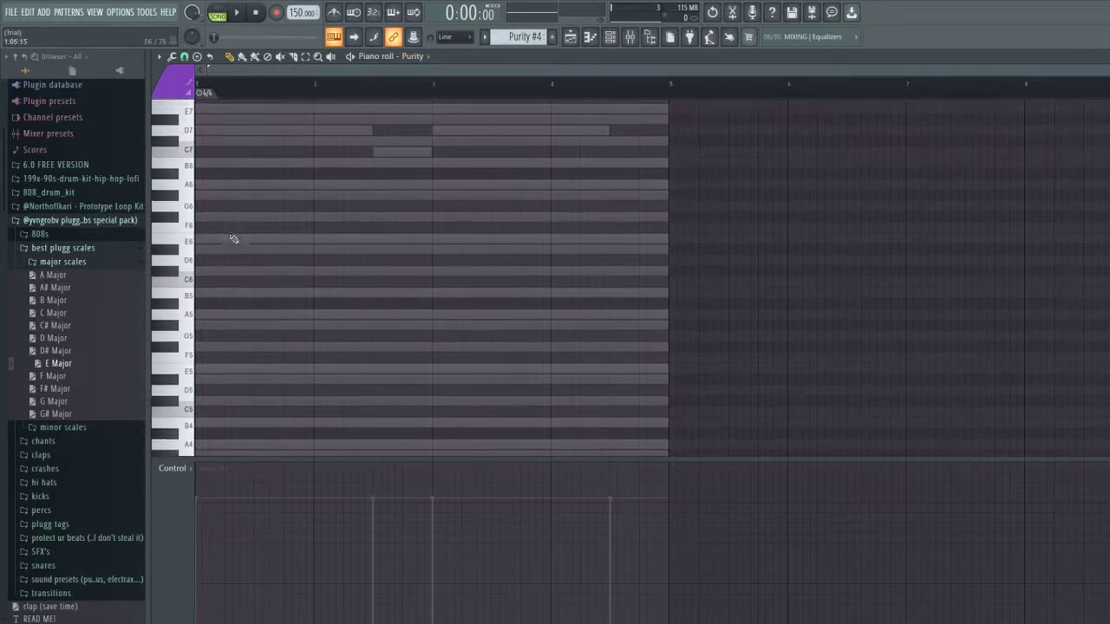
{"action": "left_click", "coordinate": [206, 239]}
{"action": "left_click", "coordinate": [207, 206]}
{"action": "left_click", "coordinate": [202, 174]}
{"action": "left_click", "coordinate": [201, 141]}
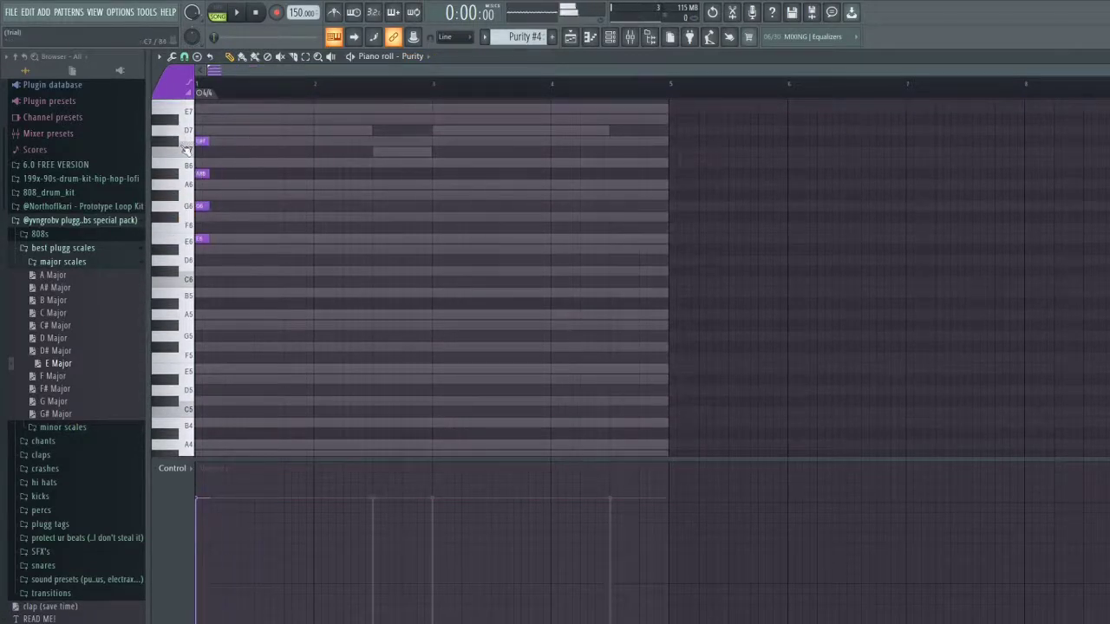
Step: Delete the stacked test notes from the start of bar 1
{"action": "left_click", "coordinate": [200, 174]}
{"action": "left_click_drag", "start_coordinate": [198, 176], "coordinate": [260, 119]}
{"action": "right_click", "coordinate": [261, 118]}
{"action": "right_click", "coordinate": [204, 141]}
{"action": "right_click", "coordinate": [204, 239]}
{"action": "right_click", "coordinate": [204, 185]}
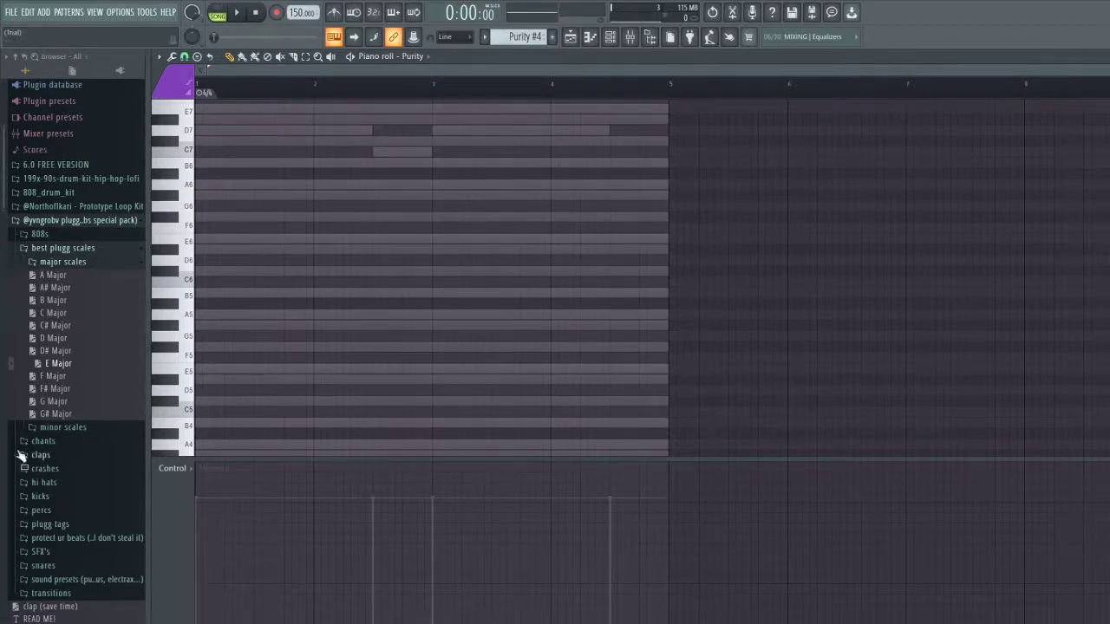
Step: Open the special pack's claps folder and bring up the channel rack over the playlist
{"action": "left_click", "coordinate": [54, 456]}
{"action": "scroll", "coordinate": [69, 323], "scroll_direction": "up", "scroll_amount": 2}
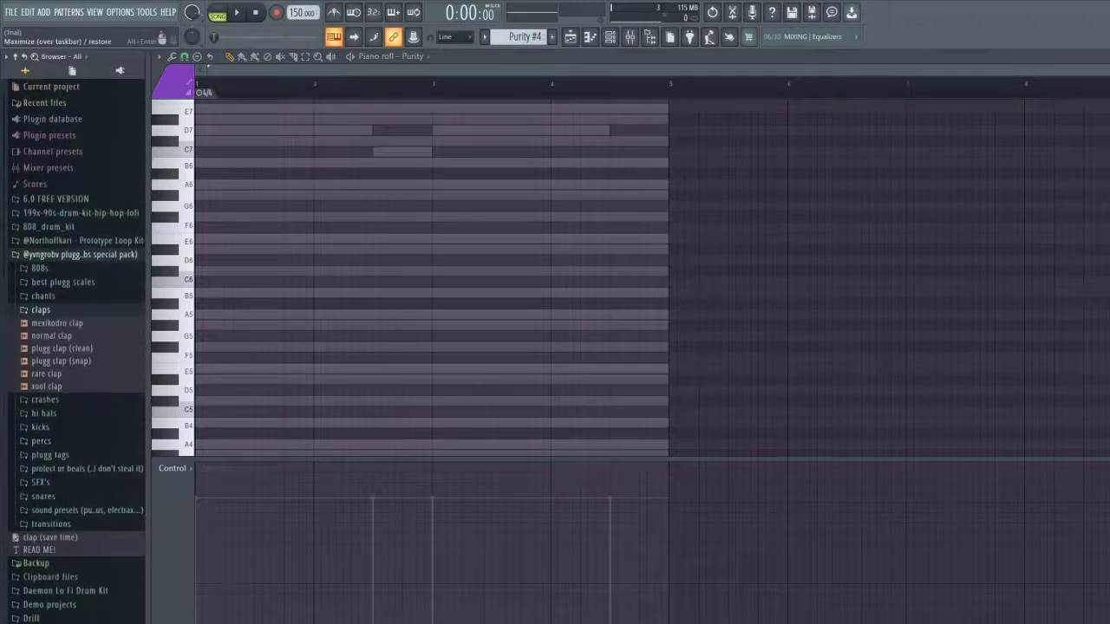
{"action": "key", "text": "F5"}
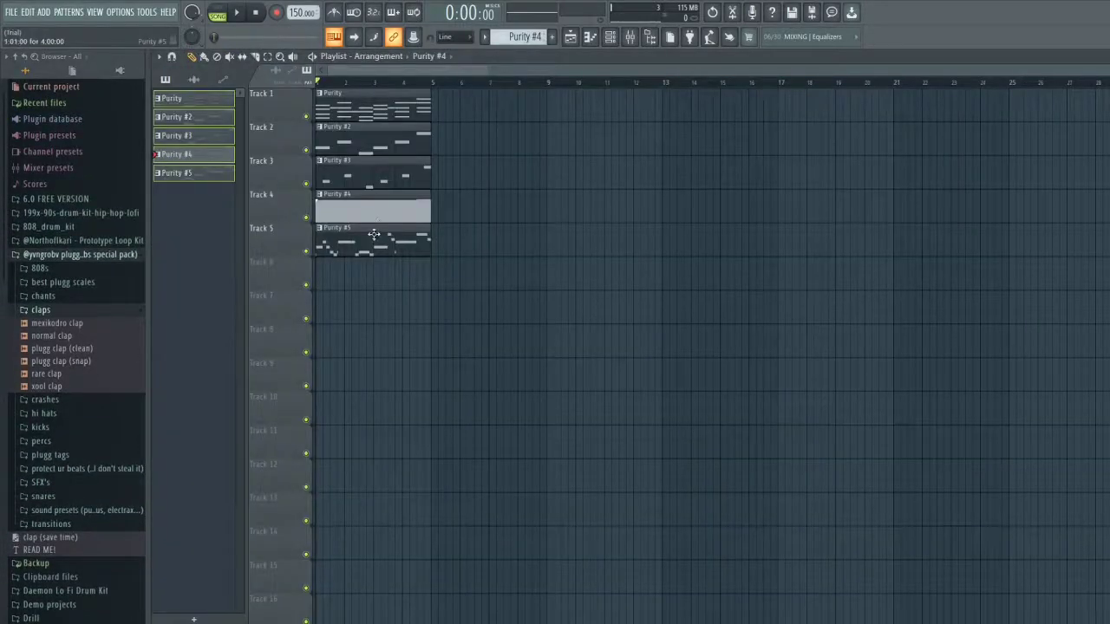
{"action": "left_click", "coordinate": [609, 36]}
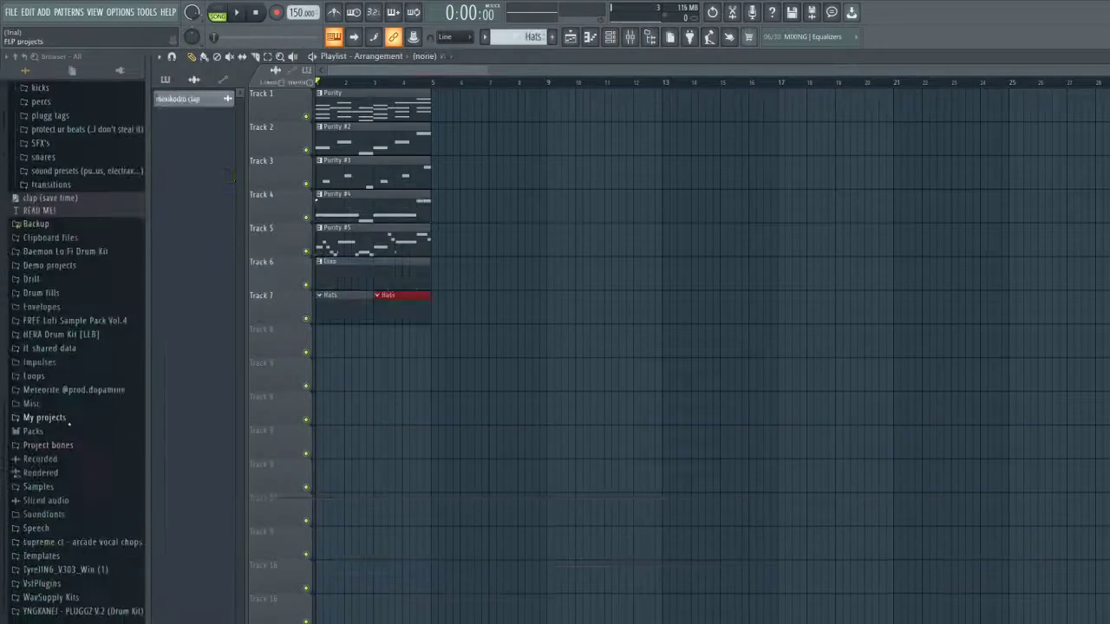
Step: Load the YNGKANE! - Again hi-hat from the YNGKANE! PLUGG V.2 drum kit and play the beat with the channel rack open
{"action": "left_click", "coordinate": [45, 607]}
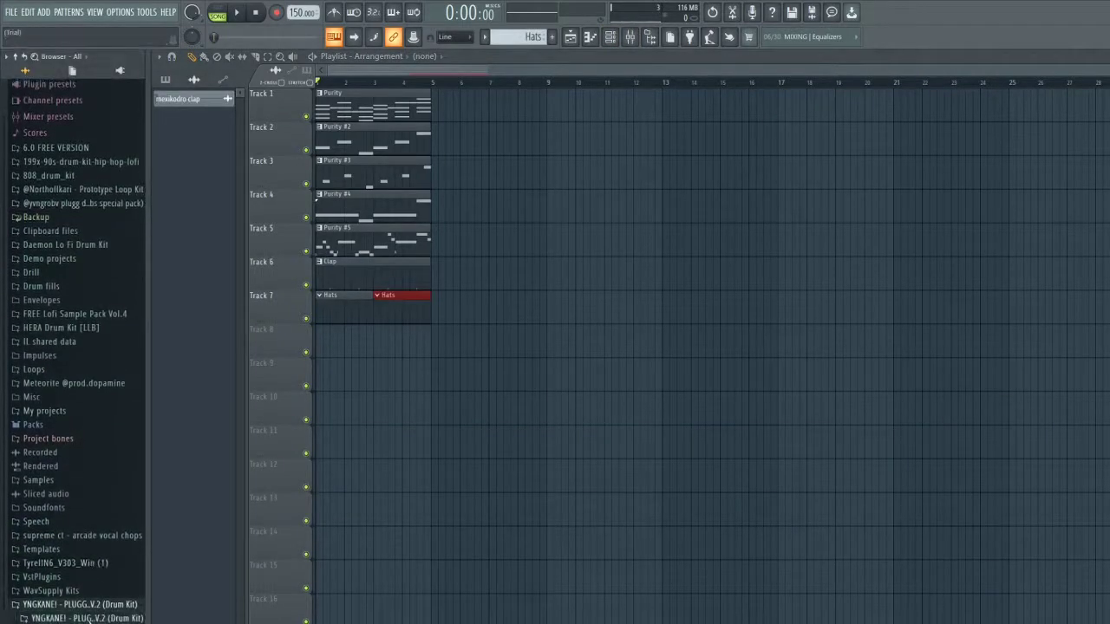
{"action": "left_click", "coordinate": [86, 617]}
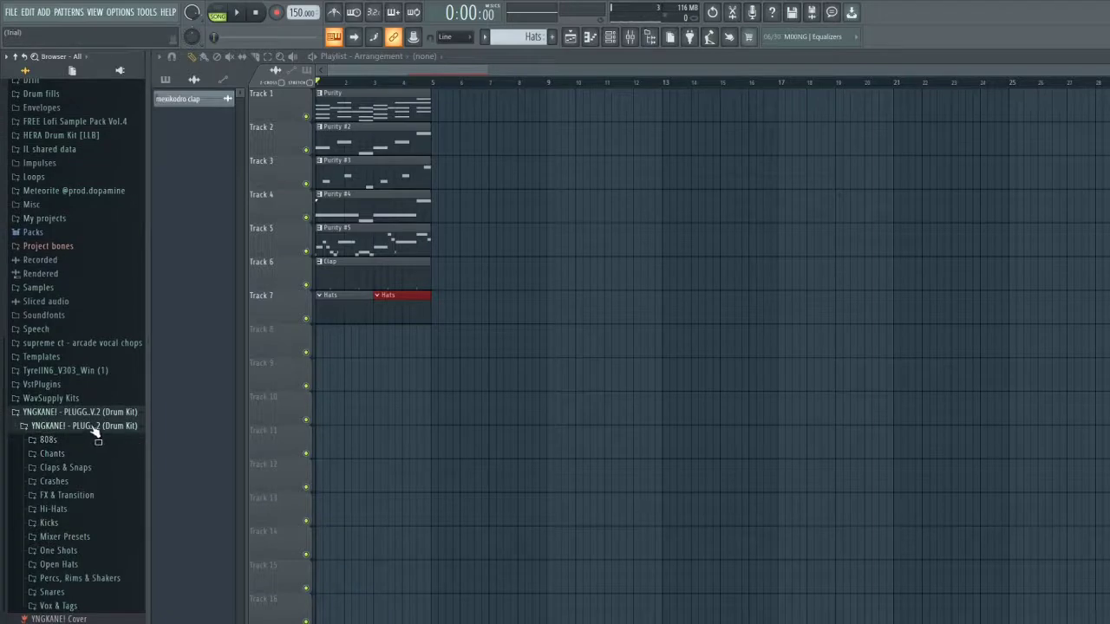
{"action": "left_click", "coordinate": [84, 510]}
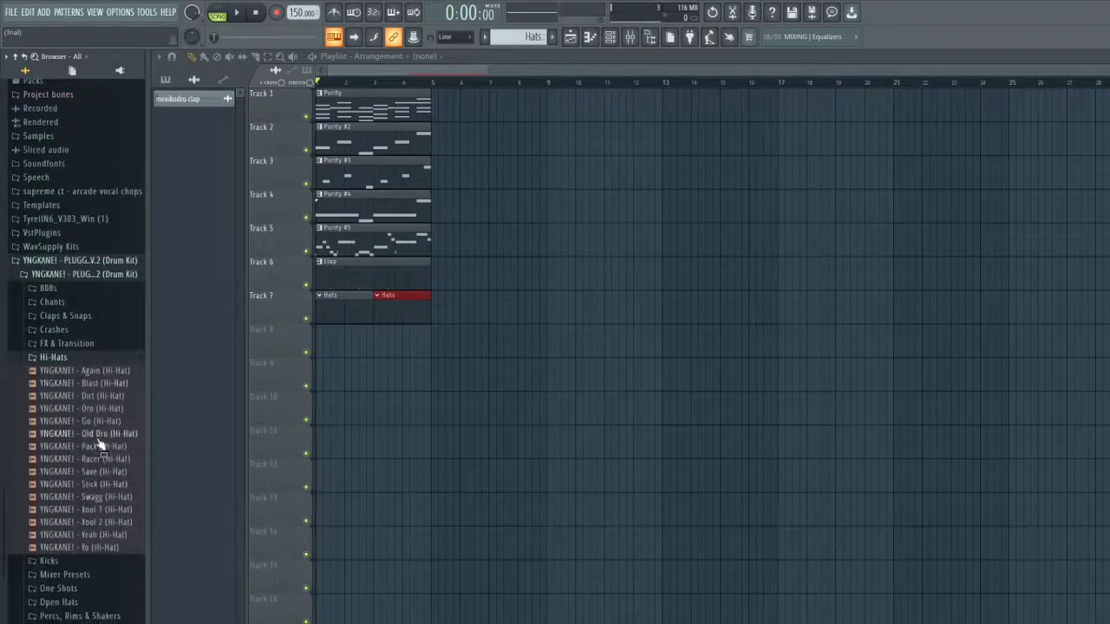
{"action": "left_click_drag", "start_coordinate": [84, 379], "coordinate": [464, 395]}
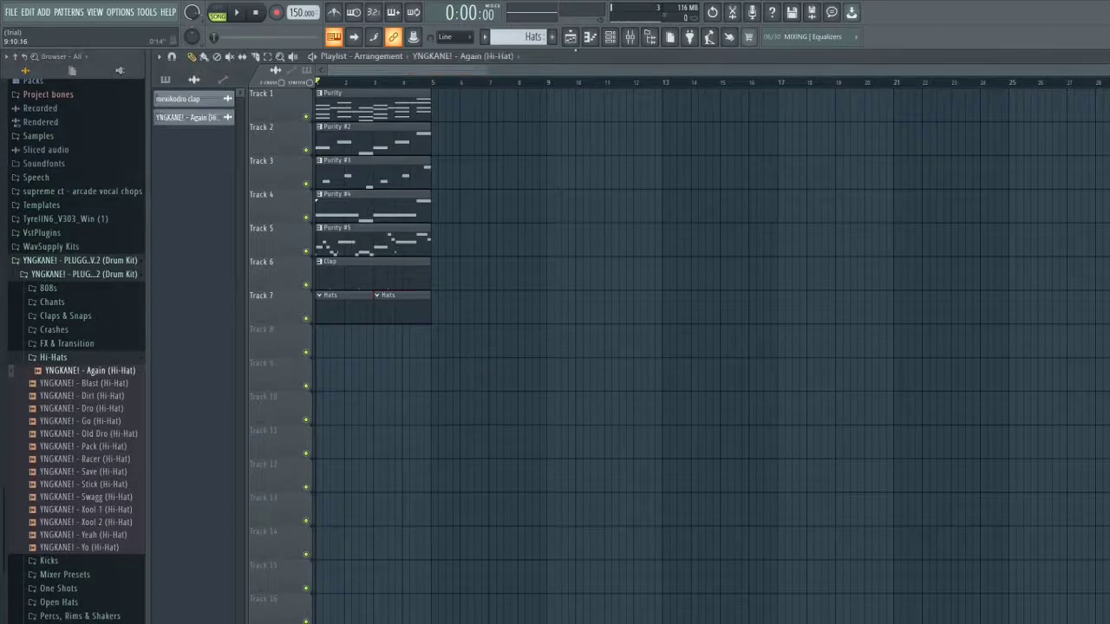
{"action": "left_click", "coordinate": [609, 36]}
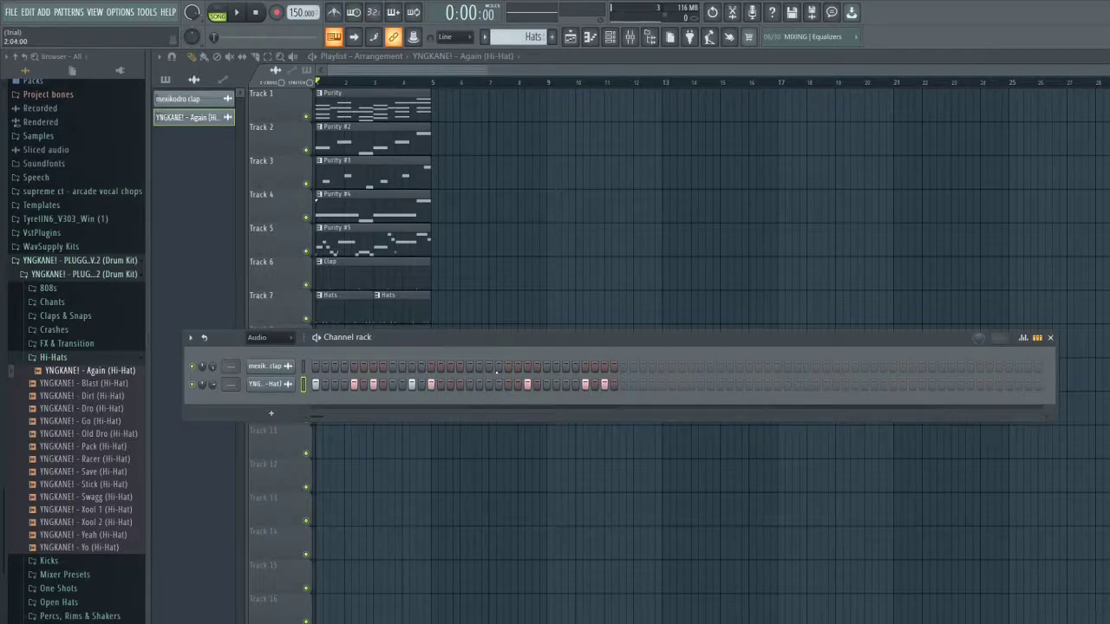
{"action": "key", "text": "space"}
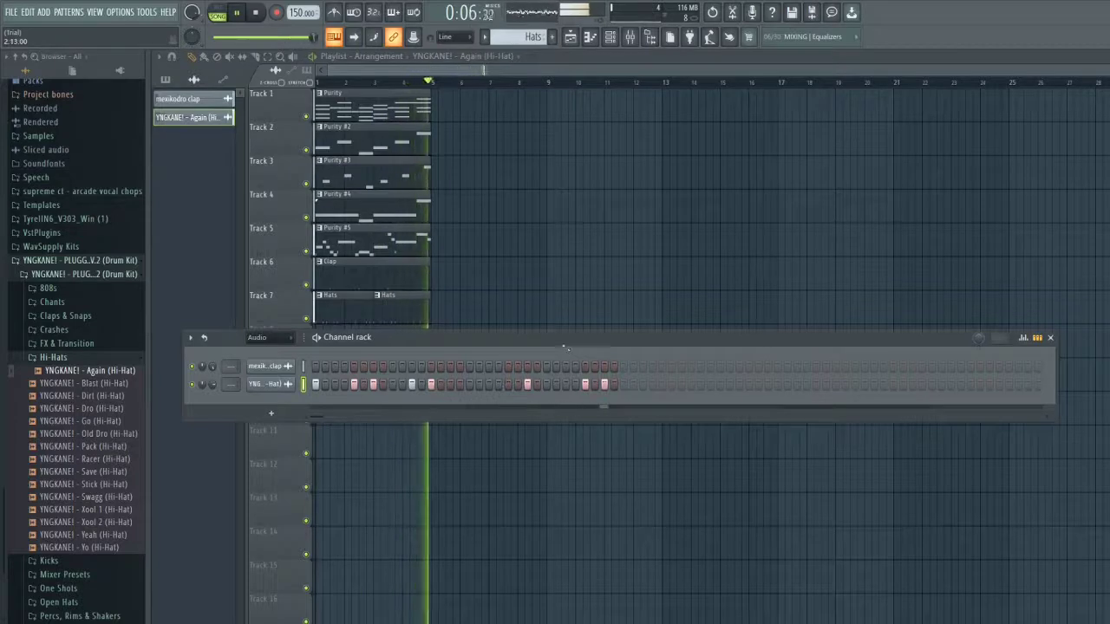
Step: Load the YNGKANE! - Sneg snare from the kit's Snares folder and delete its audio clip from the playlist
{"action": "left_click", "coordinate": [54, 555]}
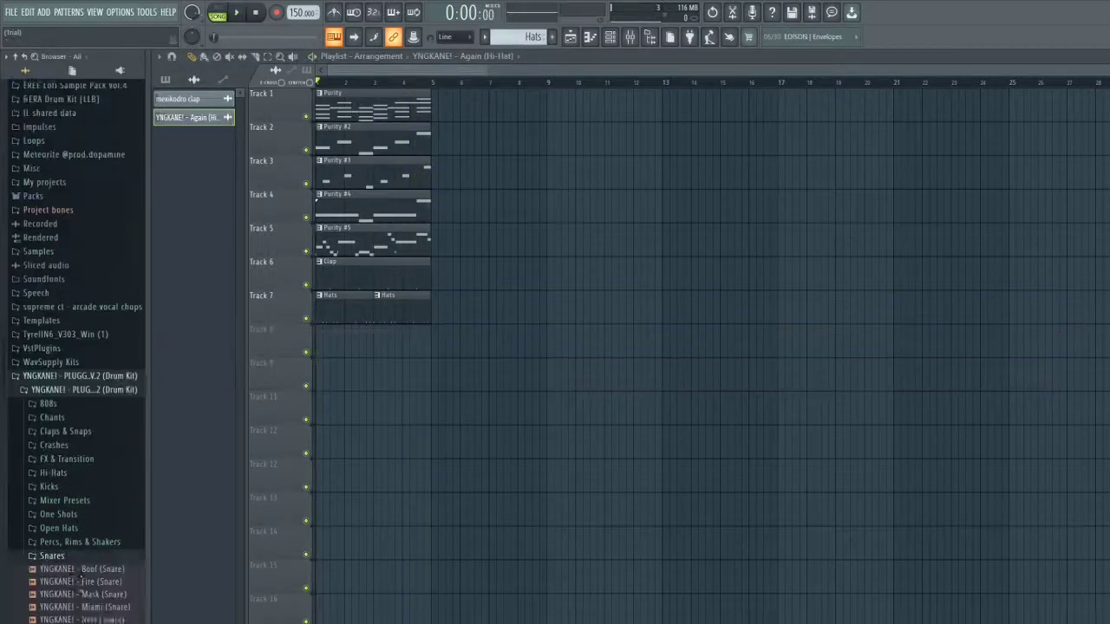
{"action": "scroll", "coordinate": [69, 487], "scroll_direction": "down", "scroll_amount": 4}
{"action": "left_click_drag", "start_coordinate": [94, 506], "coordinate": [420, 440]}
{"action": "right_click", "coordinate": [426, 441]}
Step: Create a new pattern named Snare and place it on track 8 across bars 1 to 4
{"action": "left_click", "coordinate": [552, 37]}
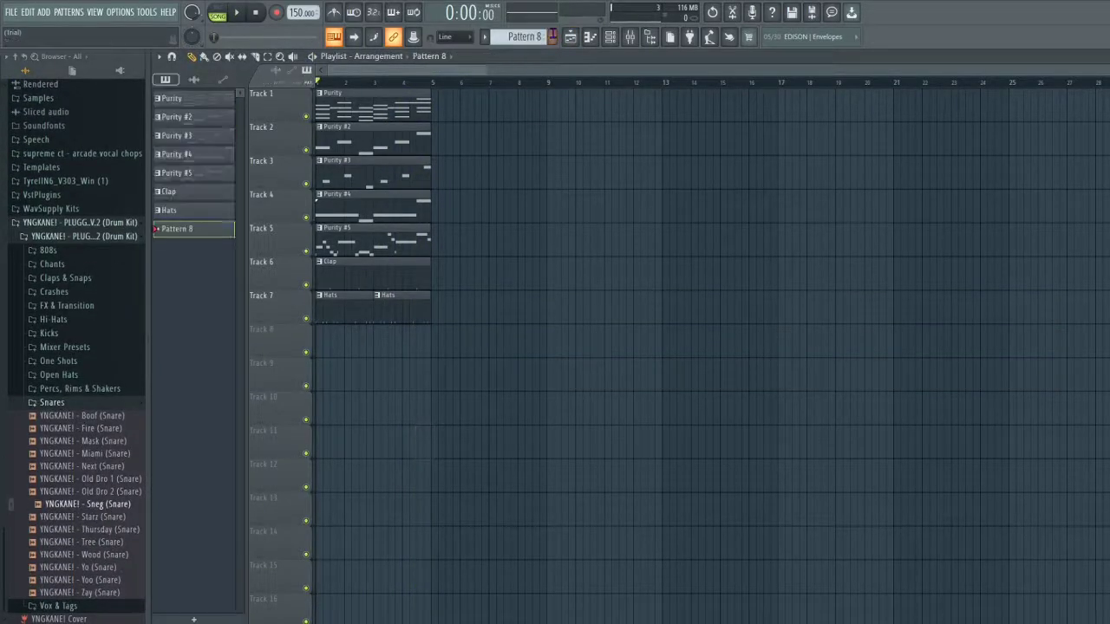
{"action": "type", "text": "Snare"}
{"action": "key", "text": "Return"}
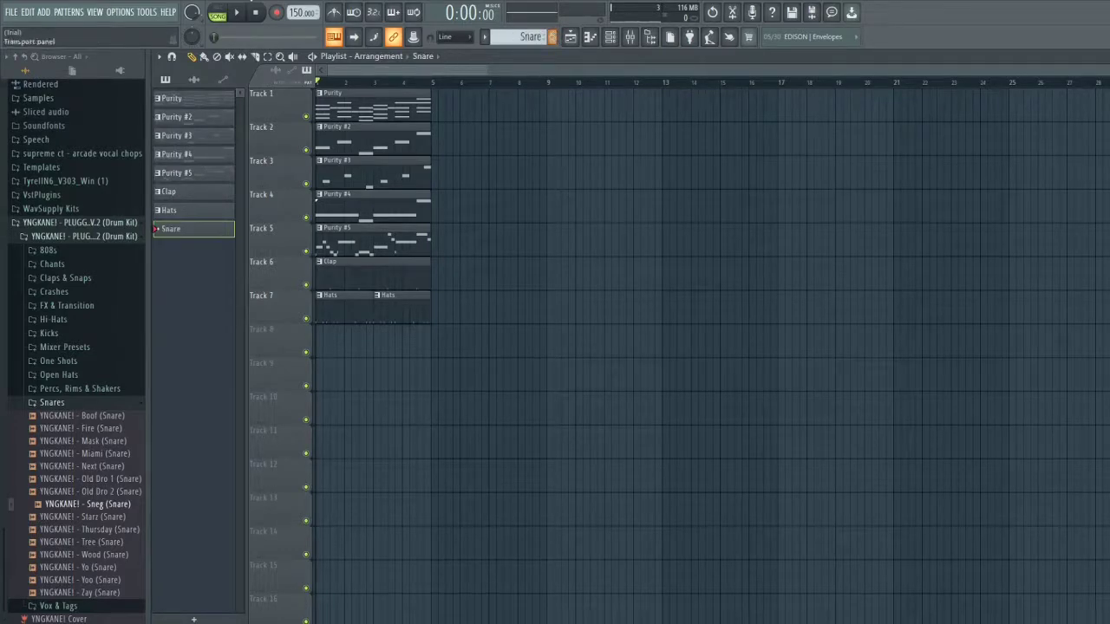
{"action": "left_click", "coordinate": [315, 350]}
{"action": "left_click_drag", "start_coordinate": [339, 344], "coordinate": [422, 361]}
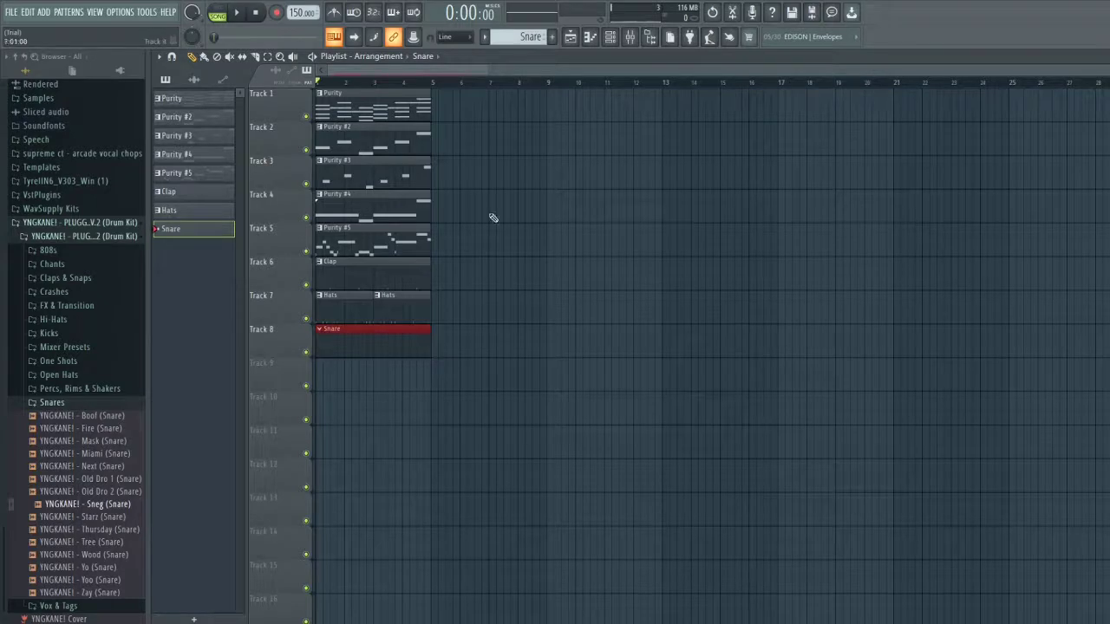
Step: Program Sneg snare hits on steps 15, 19 and 51 of the Snare pattern and play the beat
{"action": "left_click", "coordinate": [610, 36]}
{"action": "left_click", "coordinate": [517, 393]}
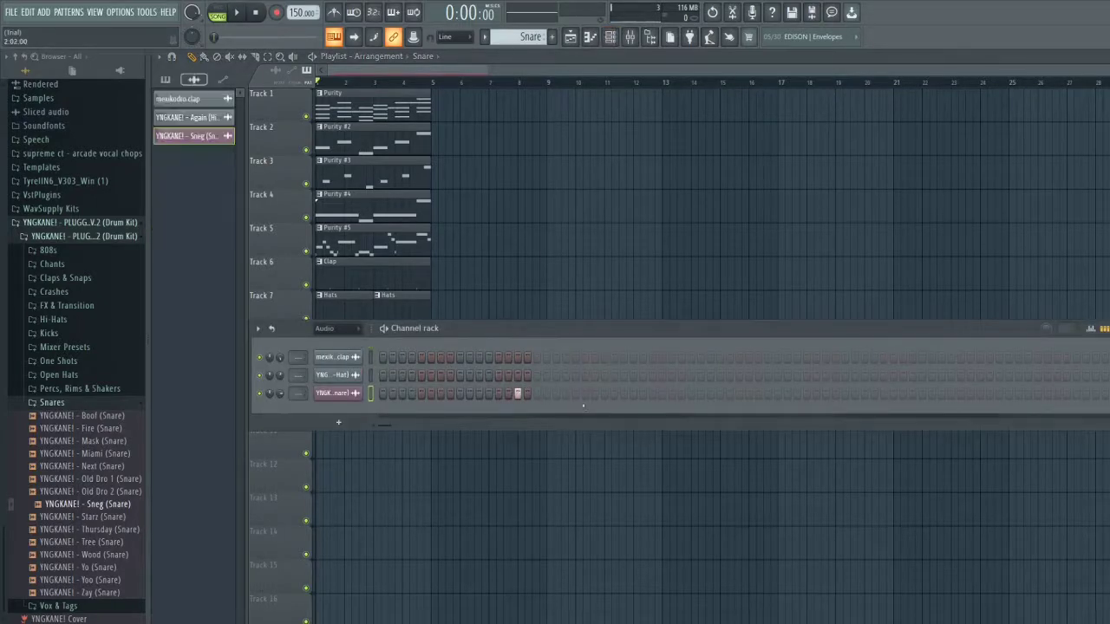
{"action": "left_click", "coordinate": [556, 394]}
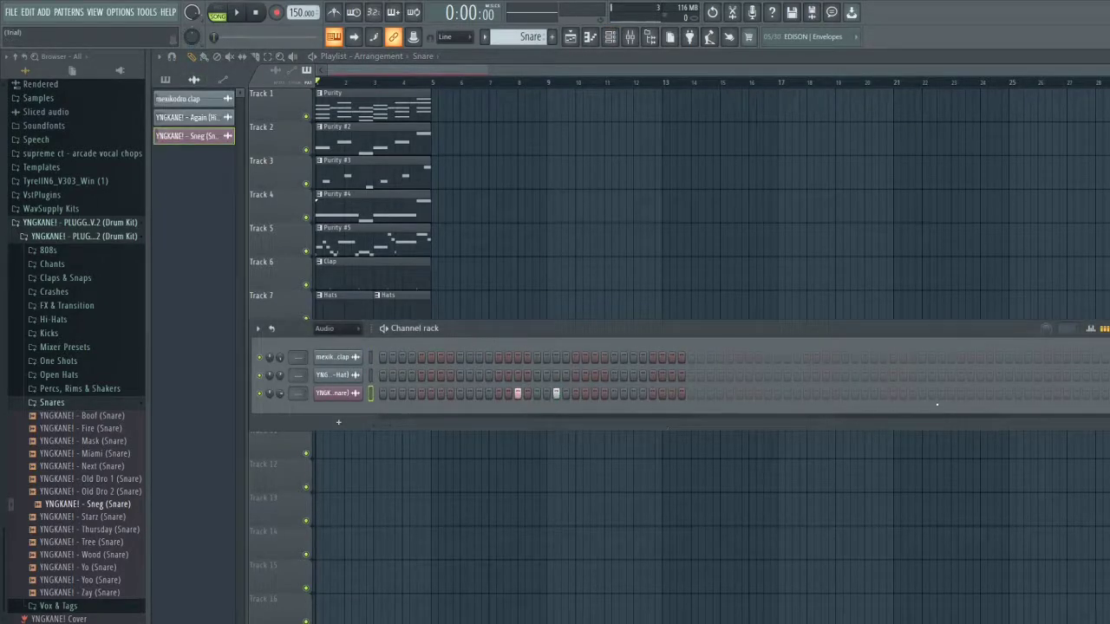
{"action": "left_click", "coordinate": [816, 393]}
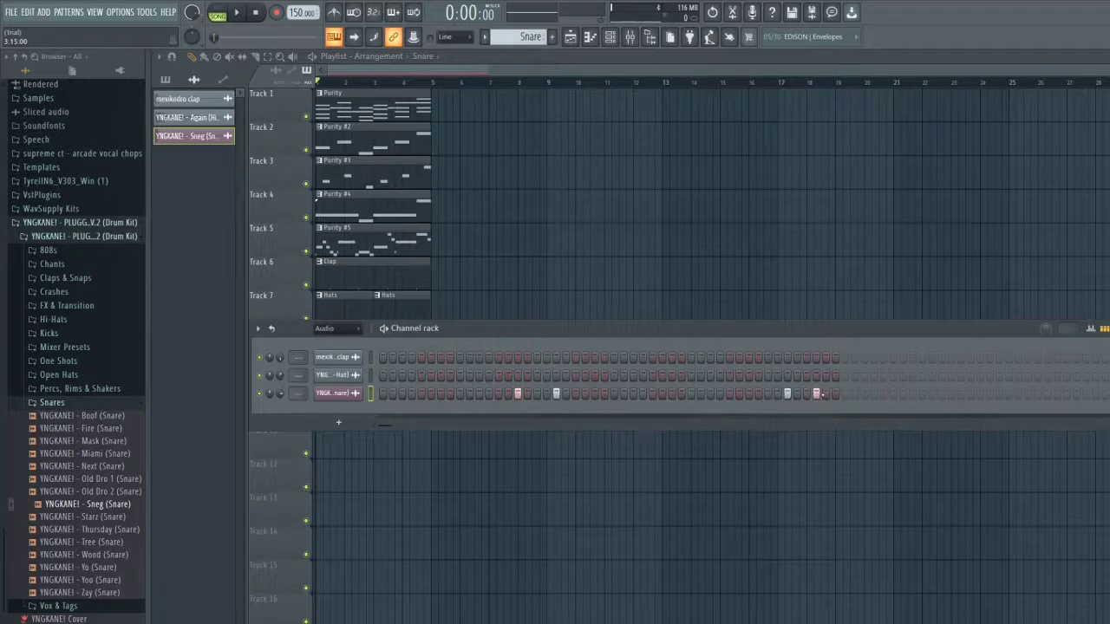
{"action": "left_click", "coordinate": [817, 393]}
{"action": "left_click", "coordinate": [942, 394]}
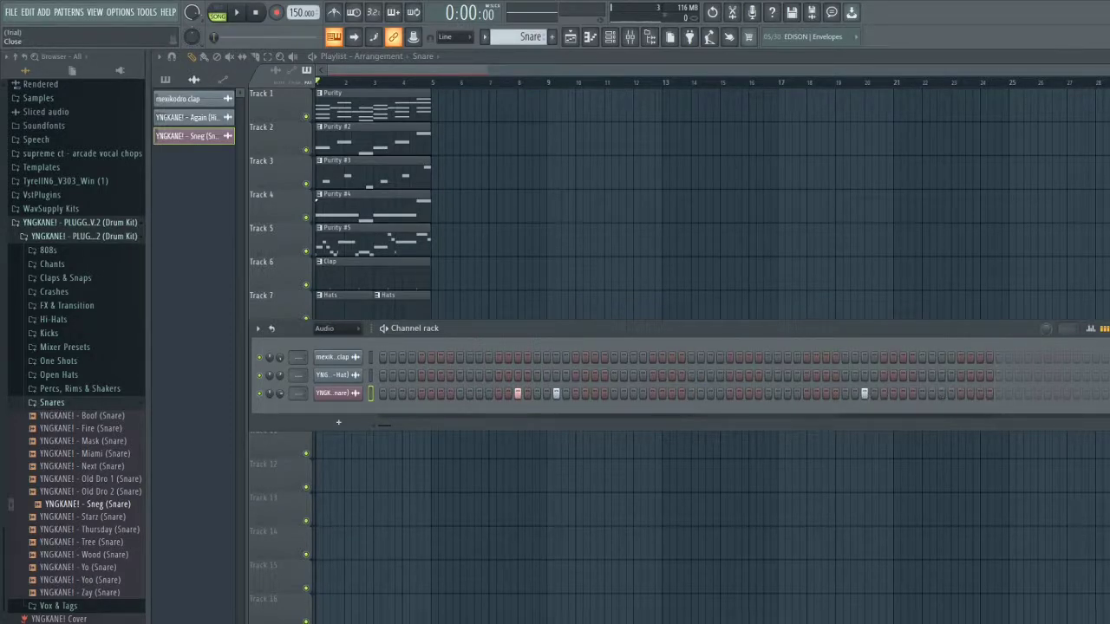
{"action": "key", "text": "space"}
{"action": "left_click", "coordinate": [1109, 328]}
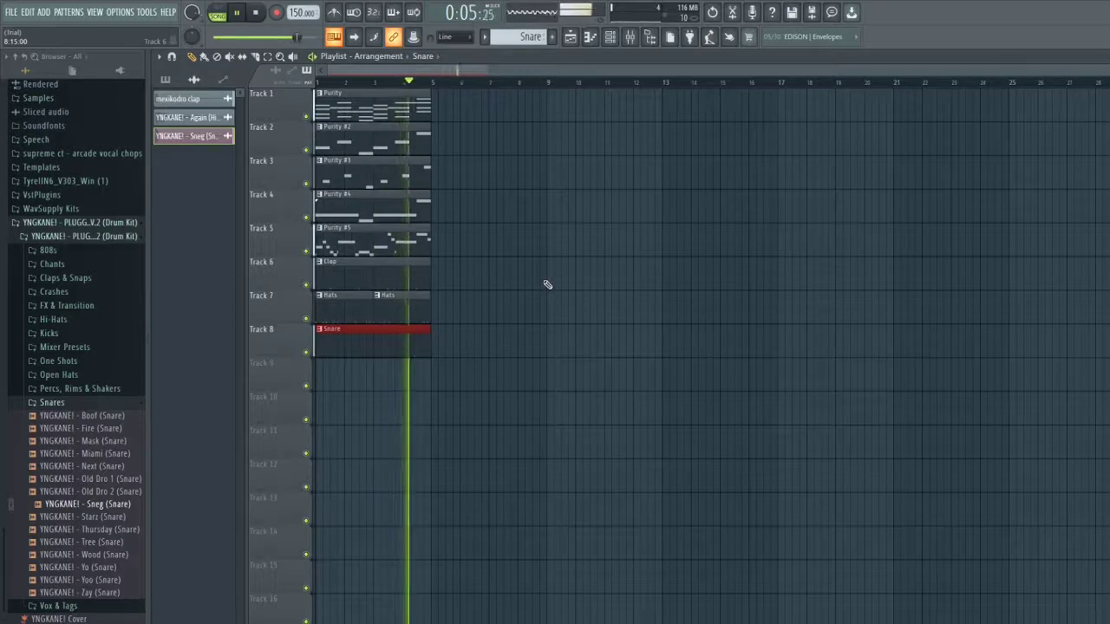
{"action": "key", "text": "space"}
Step: Load the YNGKANE! - Zay 2k20 sample from the kit's 808s folder and delete its audio clip from the playlist
{"action": "left_click", "coordinate": [48, 249]}
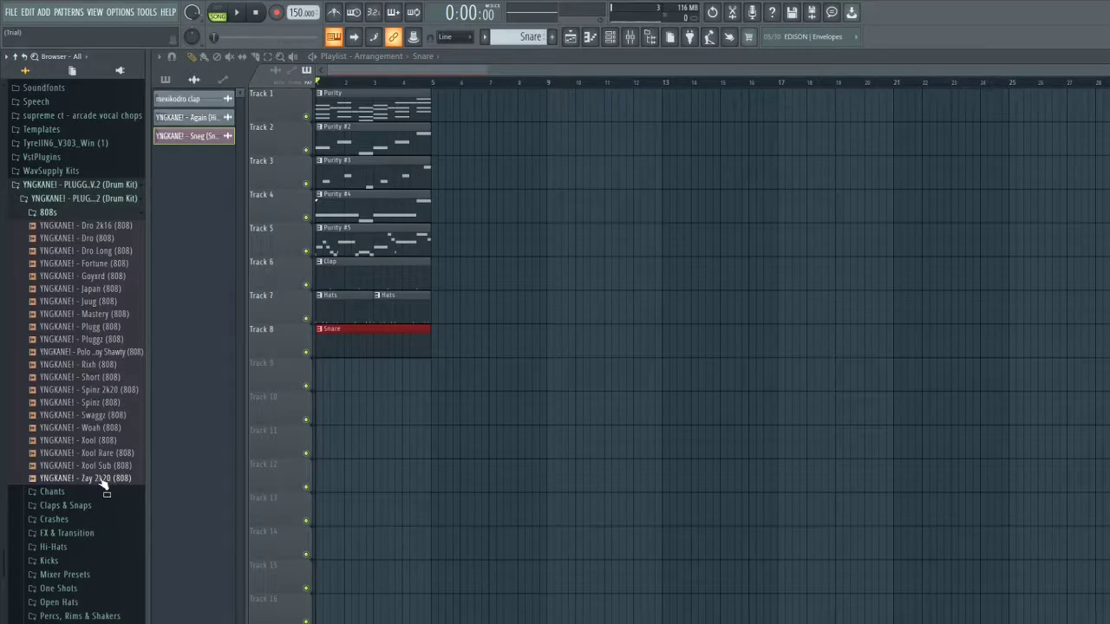
{"action": "left_click_drag", "start_coordinate": [103, 486], "coordinate": [389, 420]}
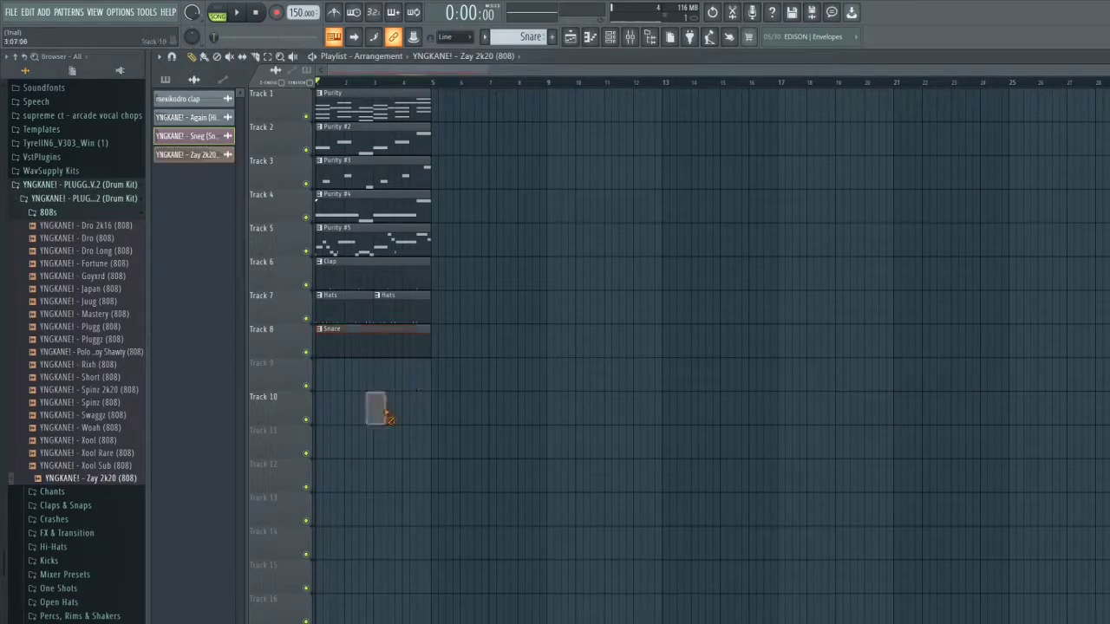
{"action": "right_click", "coordinate": [387, 414]}
Step: Create a new pattern named 808 and place it on track 9 across bars 1 to 4
{"action": "left_click", "coordinate": [552, 37]}
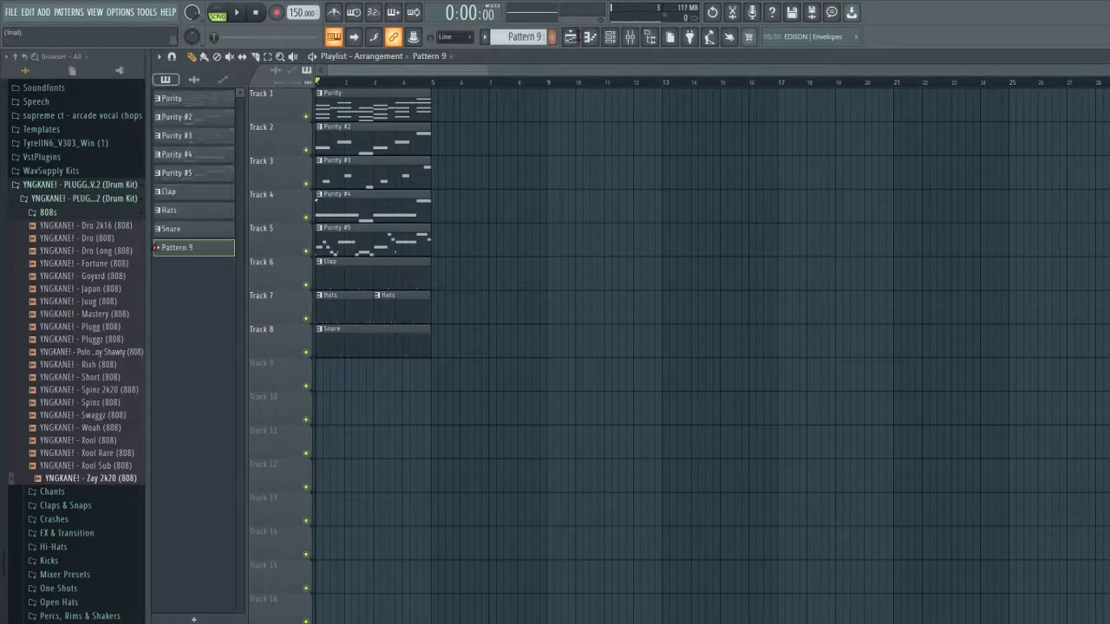
{"action": "type", "text": "808"}
{"action": "key", "text": "Return"}
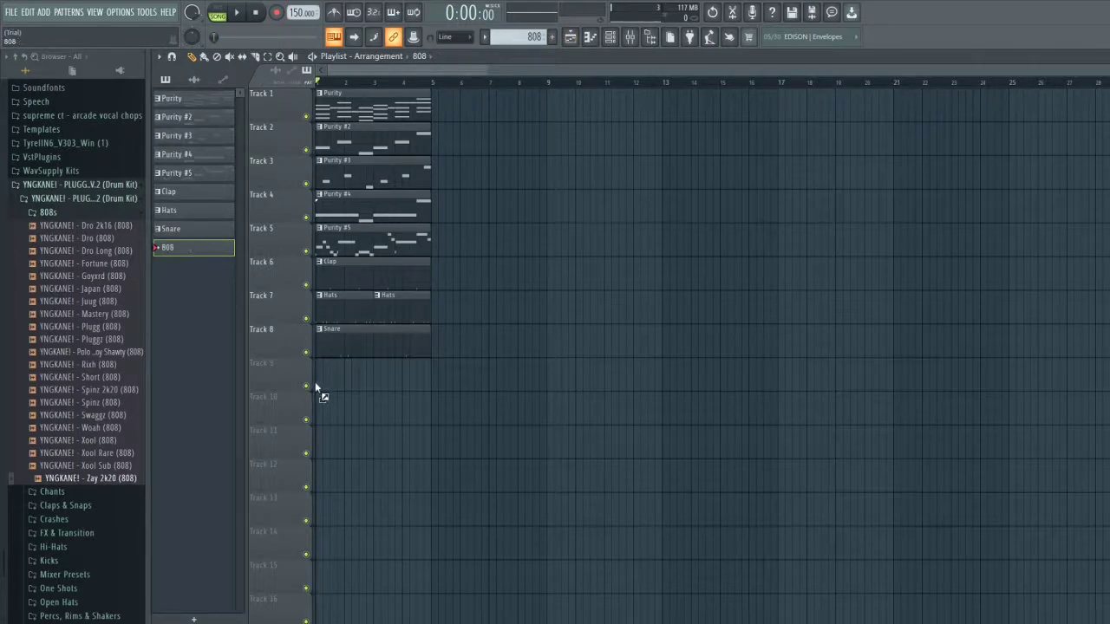
{"action": "left_click_drag", "start_coordinate": [315, 381], "coordinate": [428, 375]}
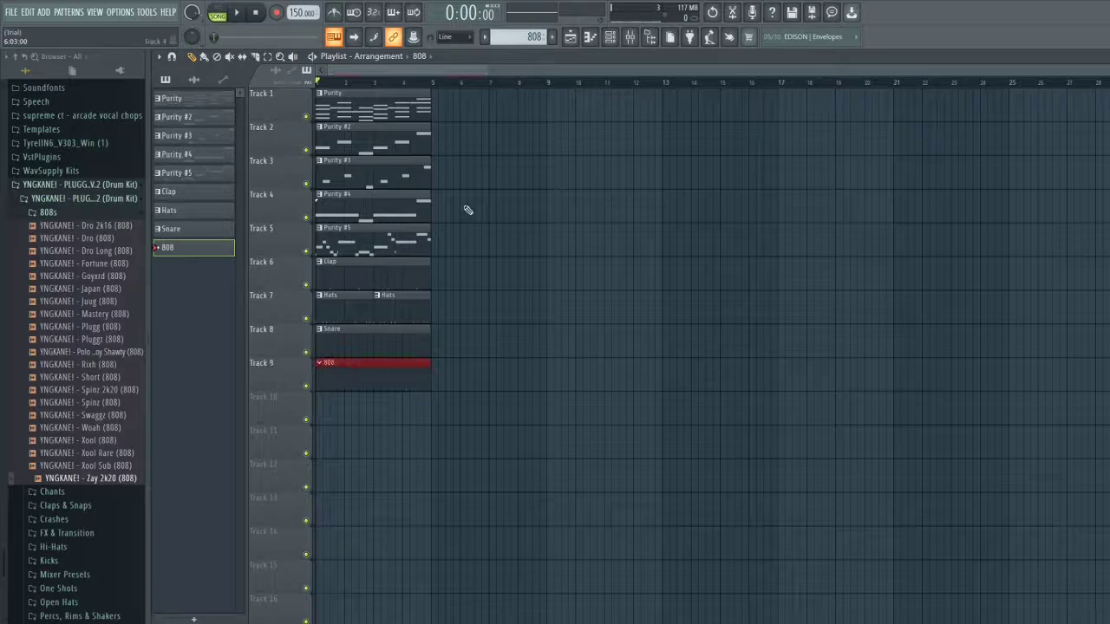
Step: Copy the Purity #3 notes into the Zay 2k20 channel of the 808 pattern, starting at bar 1 on D5, and check the sample's settings
{"action": "double_click", "coordinate": [379, 185]}
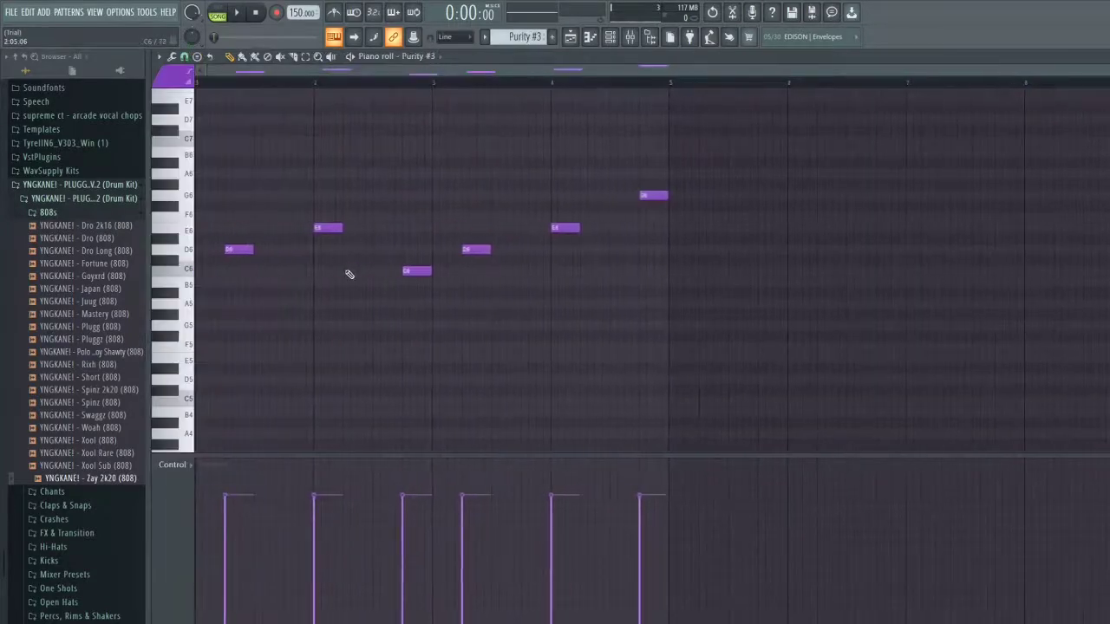
{"action": "key", "text": "ctrl+a"}
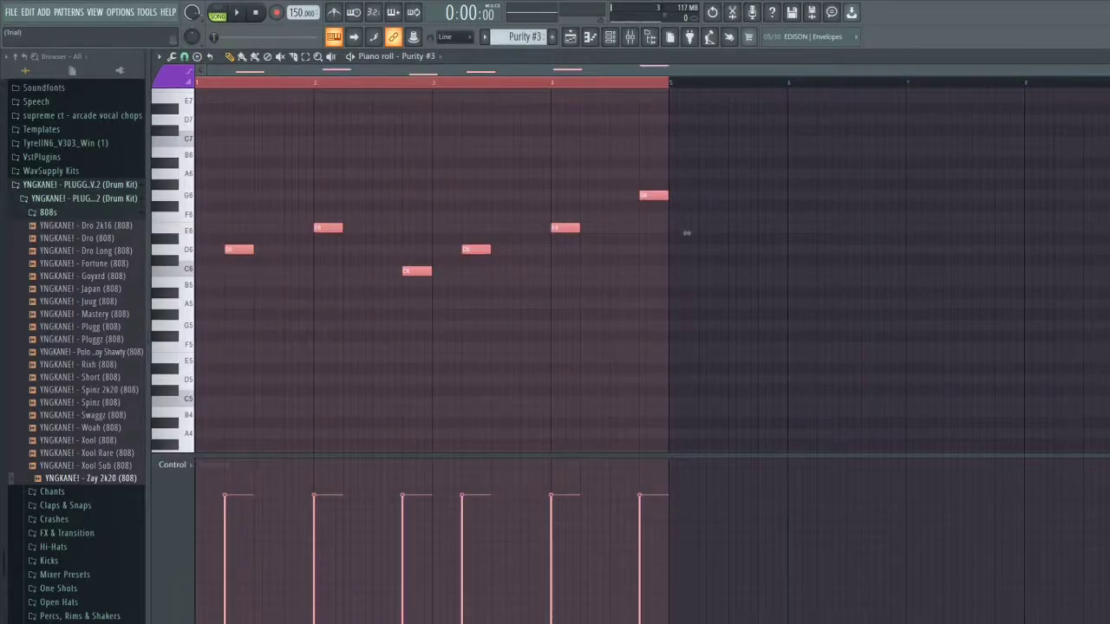
{"action": "left_click", "coordinate": [1105, 56]}
{"action": "double_click", "coordinate": [379, 369]}
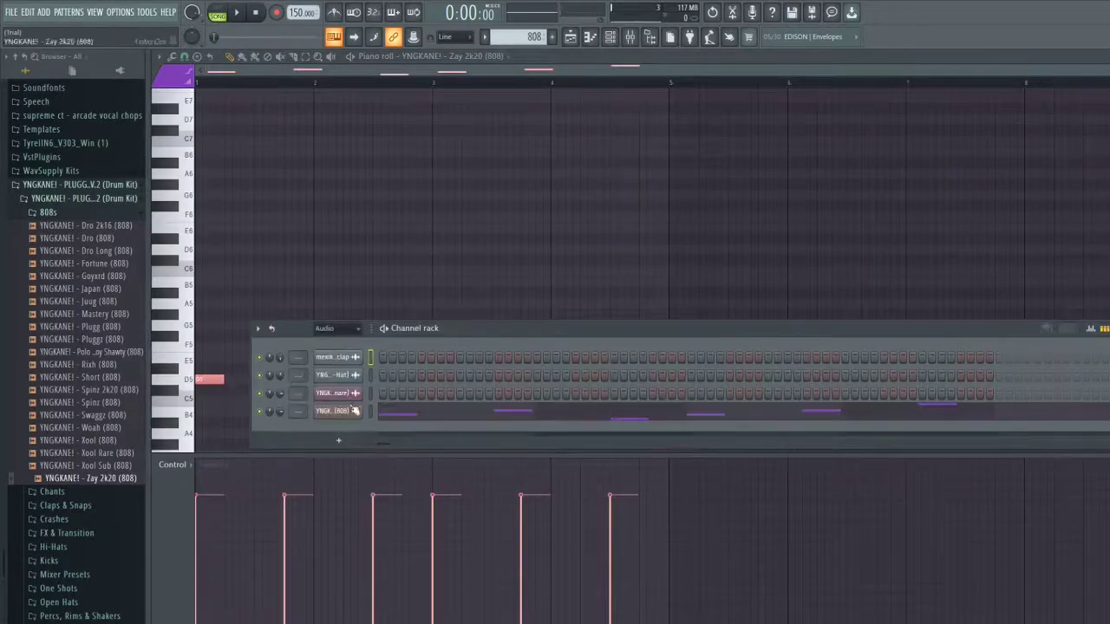
{"action": "left_click", "coordinate": [338, 421]}
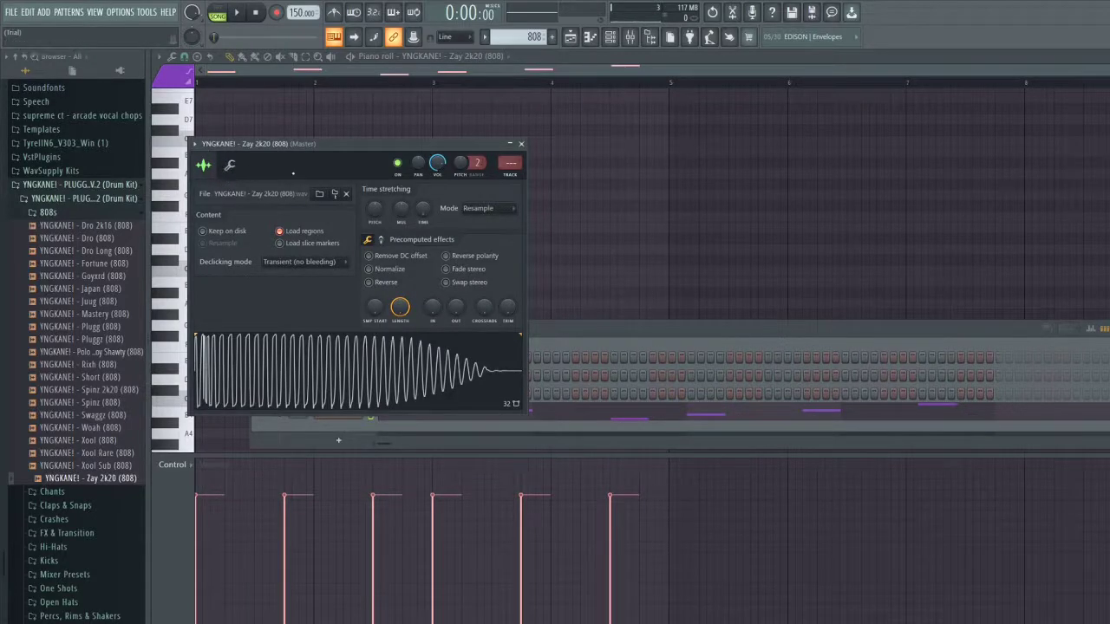
{"action": "left_click", "coordinate": [521, 144]}
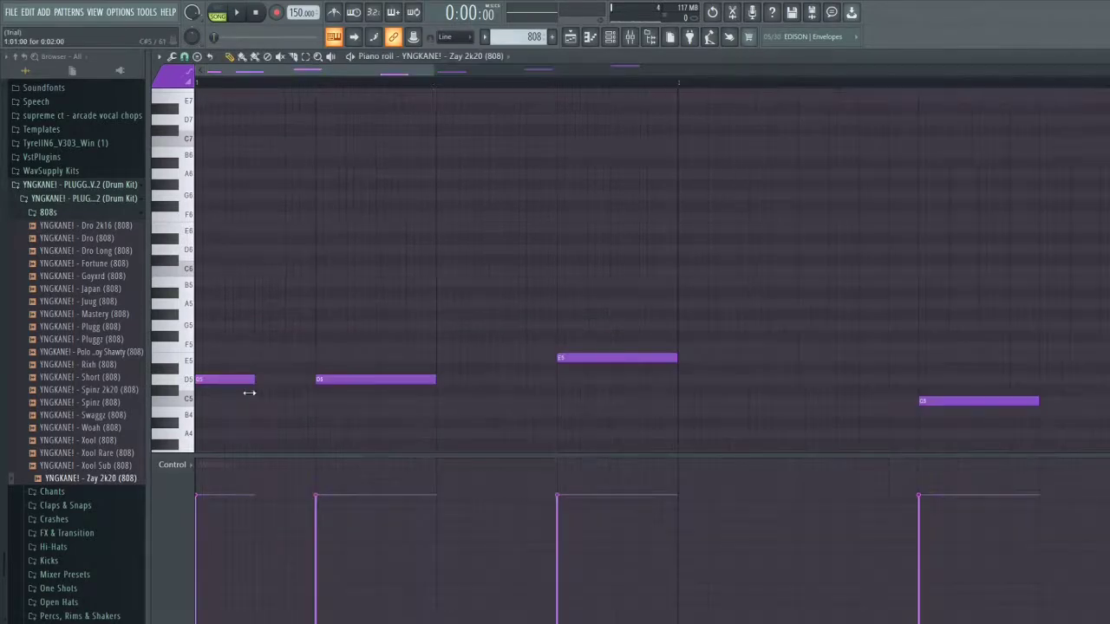
Step: Replace the opening 808 notes with a short D5 followed by a longer D5 reaching the first E5 note
{"action": "right_click", "coordinate": [348, 381]}
{"action": "left_click", "coordinate": [240, 380]}
{"action": "left_click", "coordinate": [274, 381]}
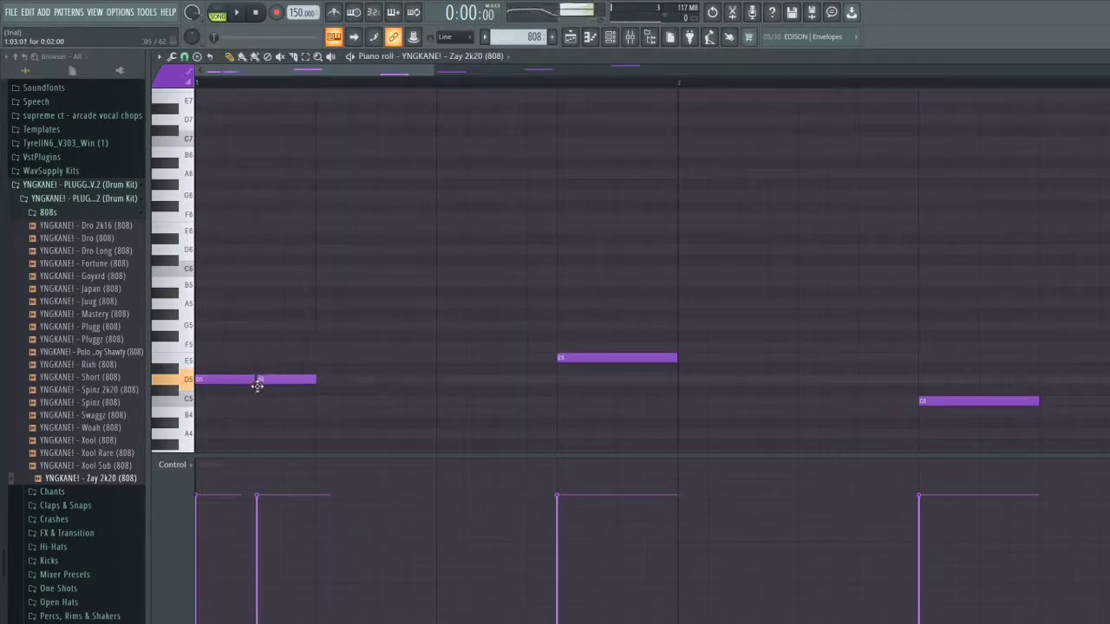
{"action": "key", "text": "space"}
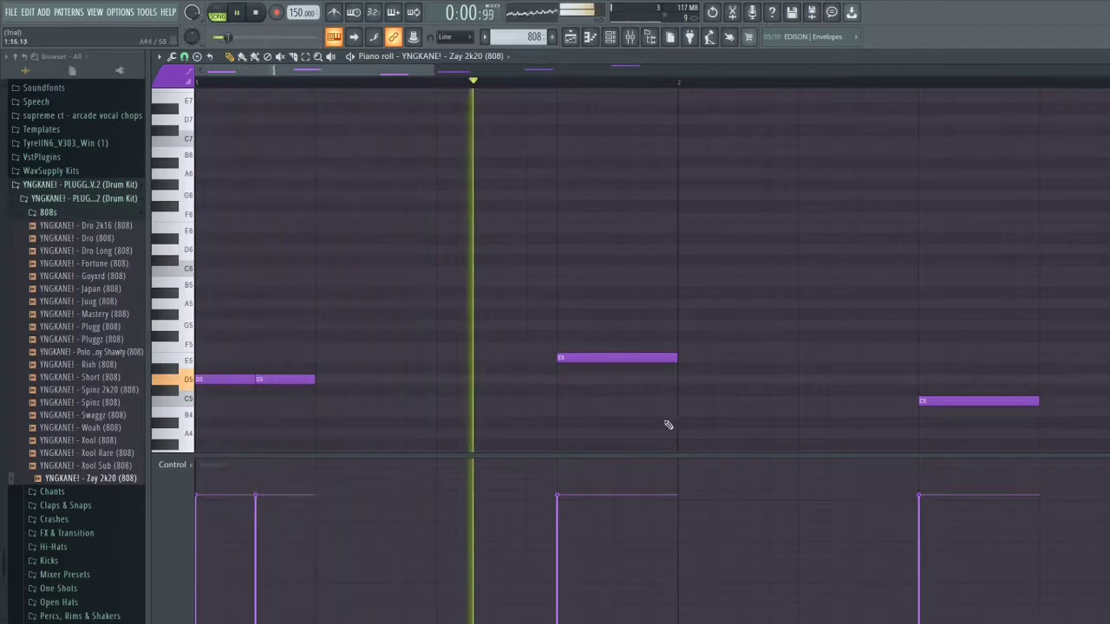
{"action": "key", "text": "space"}
{"action": "left_click", "coordinate": [313, 379]}
{"action": "left_click_drag", "start_coordinate": [313, 379], "coordinate": [558, 379]}
Step: Extend and repeat the first E5 note as three back-to-back 808 notes reaching the C5 note
{"action": "left_click_drag", "start_coordinate": [675, 358], "coordinate": [918, 360]}
{"action": "scroll", "coordinate": [918, 373], "scroll_direction": "up", "scroll_amount": 3}
{"action": "scroll", "coordinate": [694, 385], "scroll_direction": "right", "scroll_amount": 3}
{"action": "left_click_drag", "start_coordinate": [555, 401], "coordinate": [889, 400]}
{"action": "scroll", "coordinate": [780, 395], "scroll_direction": "right", "scroll_amount": 3}
{"action": "left_click_drag", "start_coordinate": [676, 379], "coordinate": [513, 395]}
{"action": "scroll", "coordinate": [514, 395], "scroll_direction": "left", "scroll_amount": 3}
{"action": "left_click", "coordinate": [476, 359]}
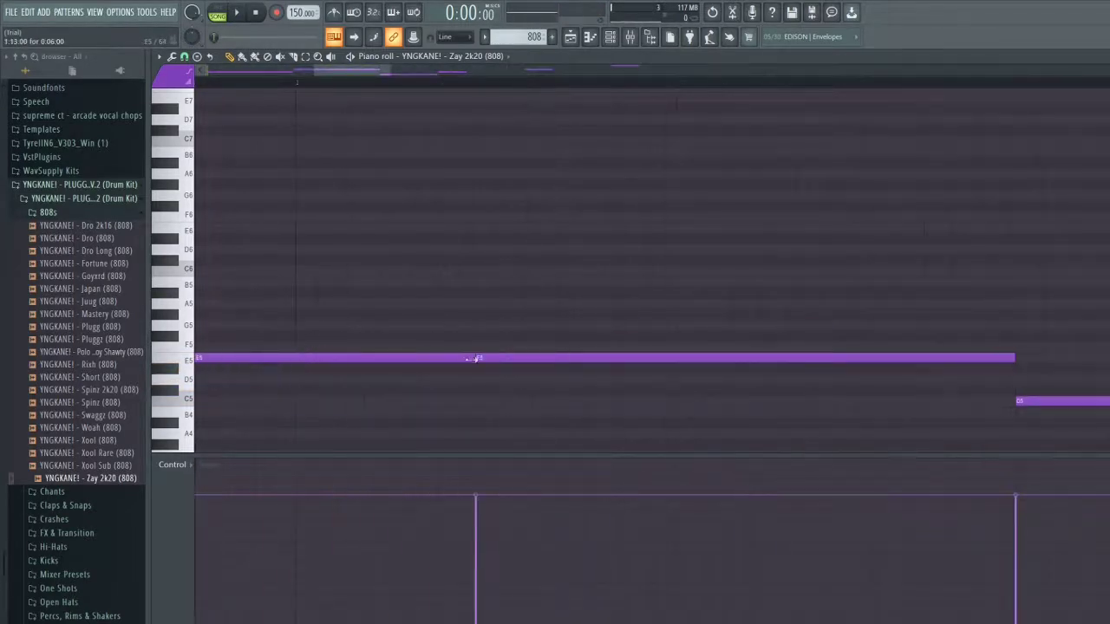
{"action": "left_click", "coordinate": [659, 360]}
Step: Fill the 808 line through bars 2 to 4 with two C5, three D5 and two E5 notes placed back to back
{"action": "mouse_move", "coordinate": [834, 357]}
{"action": "left_mouse_down"}
{"action": "mouse_move", "coordinate": [656, 359]}
{"action": "mouse_move", "coordinate": [815, 378]}
{"action": "left_mouse_up"}
{"action": "scroll", "coordinate": [659, 372], "scroll_direction": "right", "scroll_amount": 3}
{"action": "left_click", "coordinate": [577, 378]}
{"action": "left_click", "coordinate": [843, 378]}
{"action": "left_click_drag", "start_coordinate": [952, 379], "coordinate": [670, 379]}
{"action": "left_click_drag", "start_coordinate": [857, 358], "coordinate": [952, 358]}
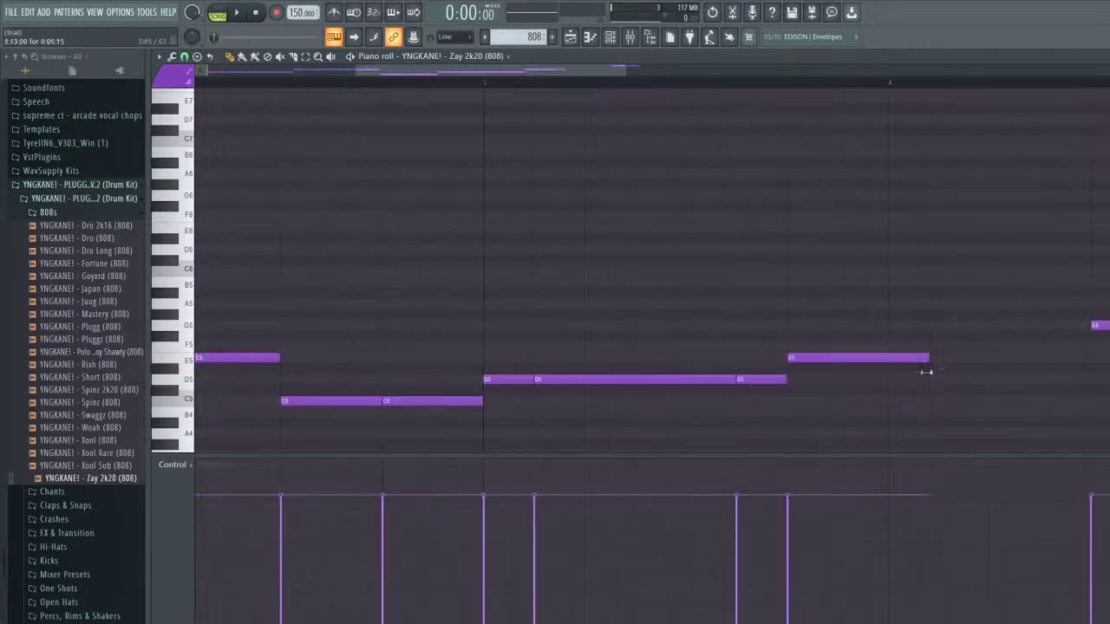
{"action": "left_click", "coordinate": [937, 357]}
Step: Finish the 808 line with three G5 notes in bar 4, play the beat and return to the playlist
{"action": "key", "text": "space"}
{"action": "left_click", "coordinate": [884, 325]}
{"action": "left_click_drag", "start_coordinate": [1022, 325], "coordinate": [909, 325]}
{"action": "left_click", "coordinate": [917, 326]}
{"action": "scroll", "coordinate": [450, 224], "scroll_direction": "down", "scroll_amount": 5}
{"action": "key", "text": "space"}
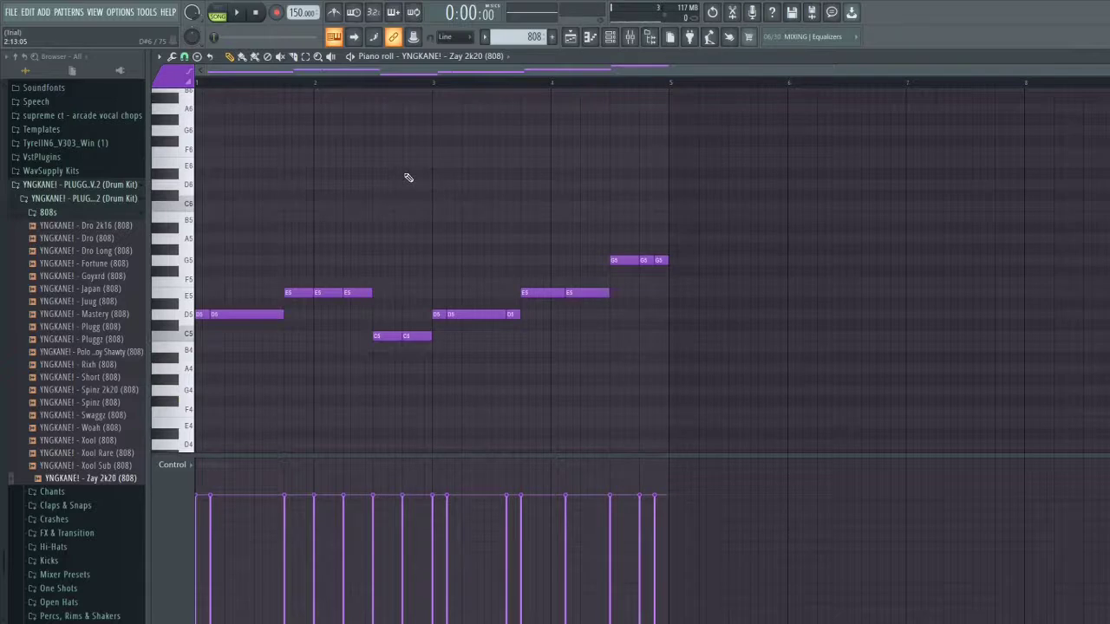
{"action": "key", "text": "space"}
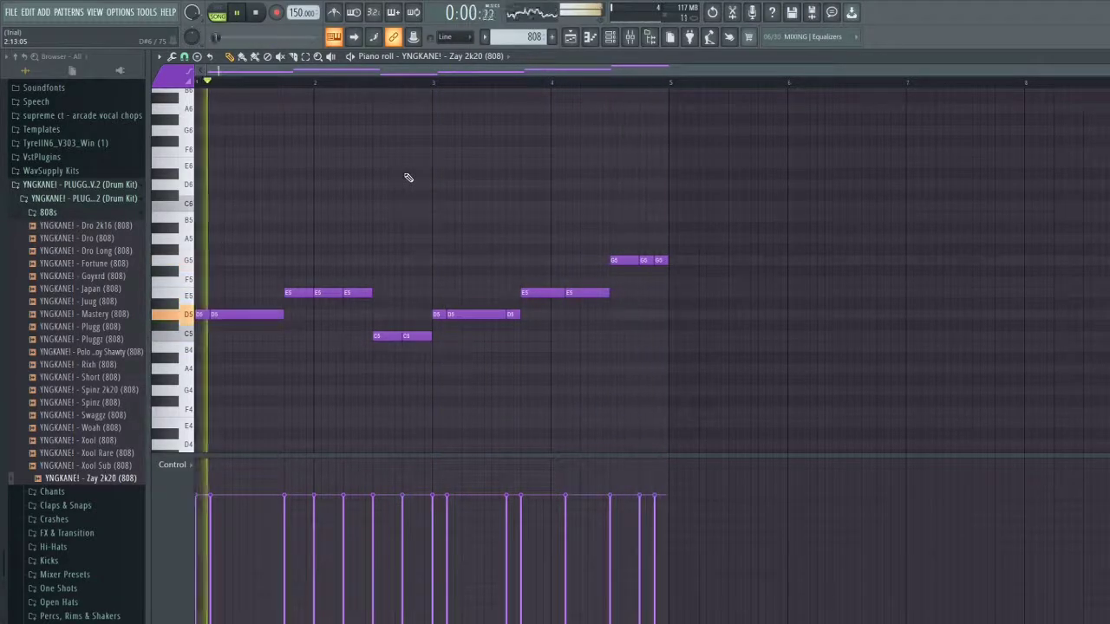
{"action": "key", "text": "space"}
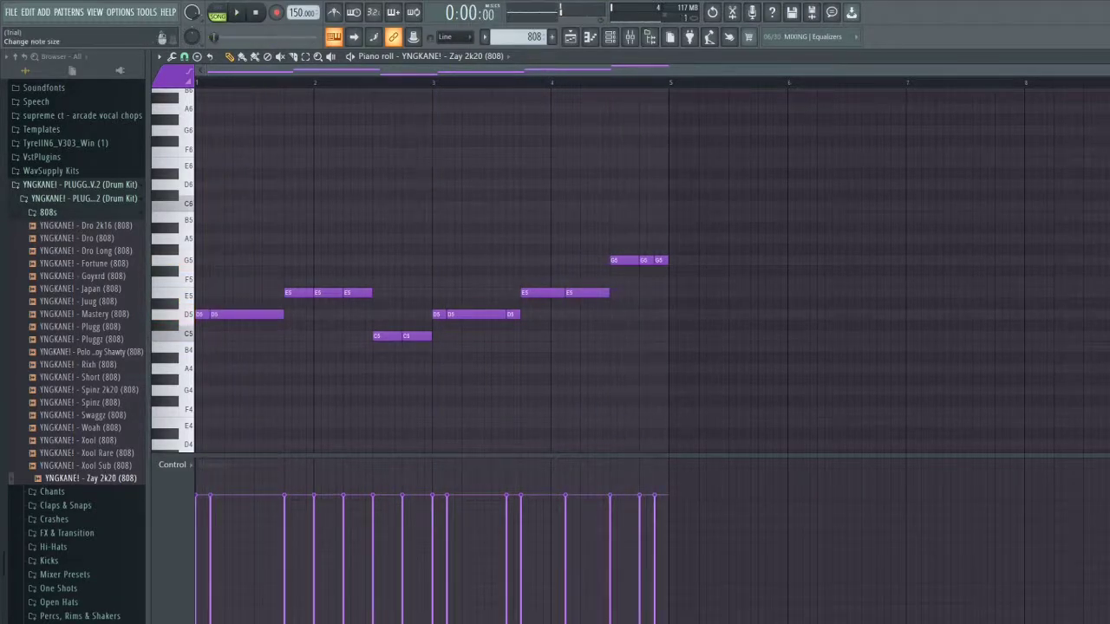
{"action": "left_click", "coordinate": [1107, 56]}
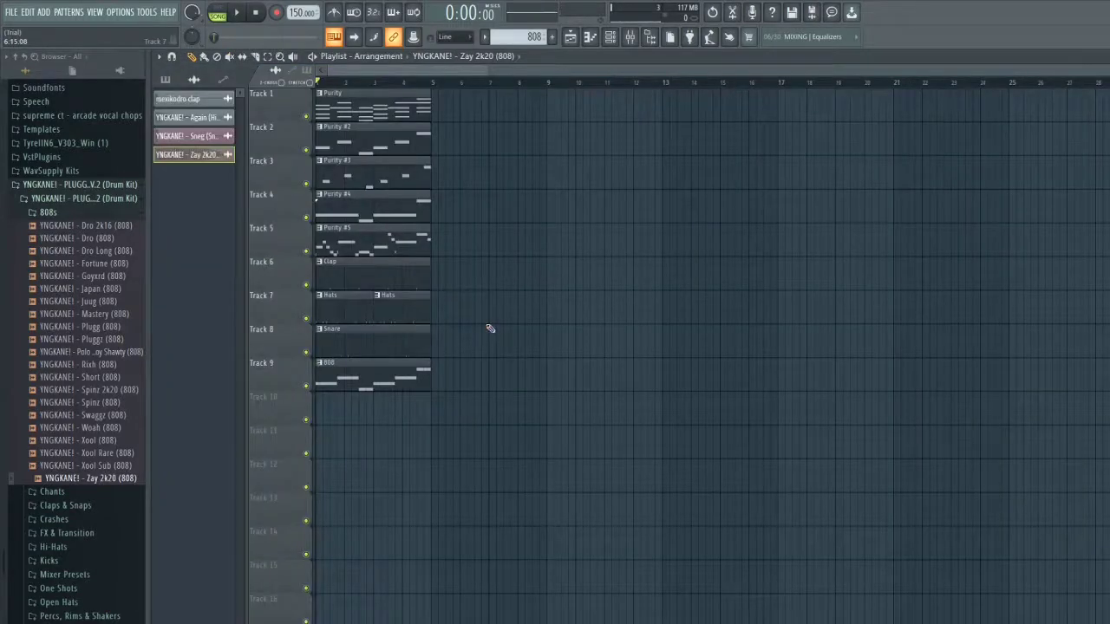
Step: Create a pattern named Crash on track 10 across bars 1 to 8 and duplicate the track 1 to 9 clips into bars 5 to 8
{"action": "left_click", "coordinate": [552, 38]}
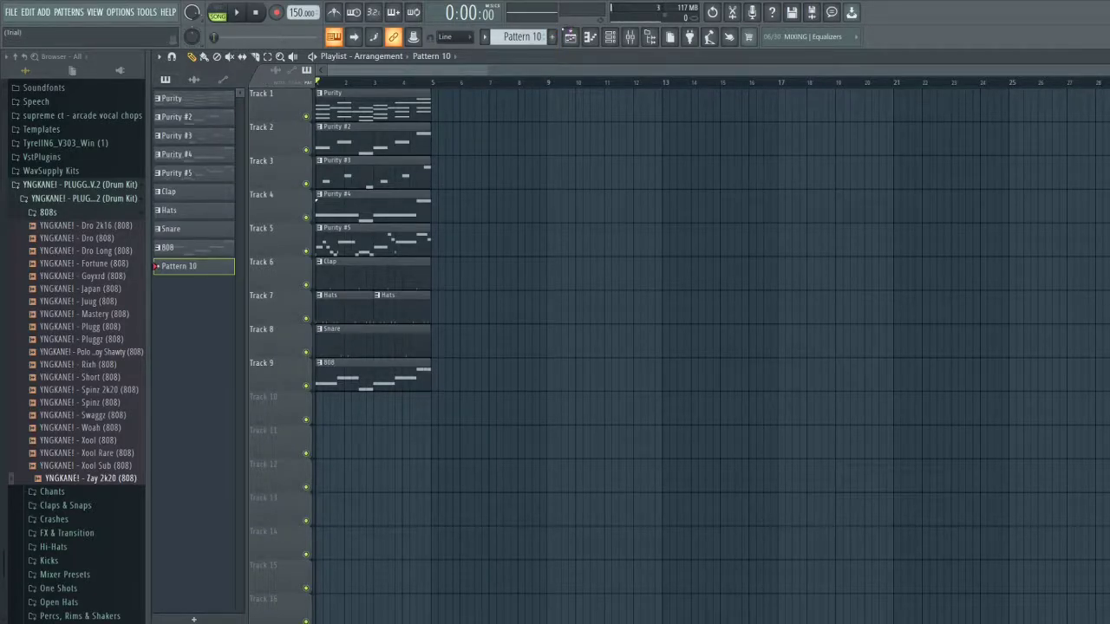
{"action": "type", "text": "Crash"}
{"action": "key", "text": "Return"}
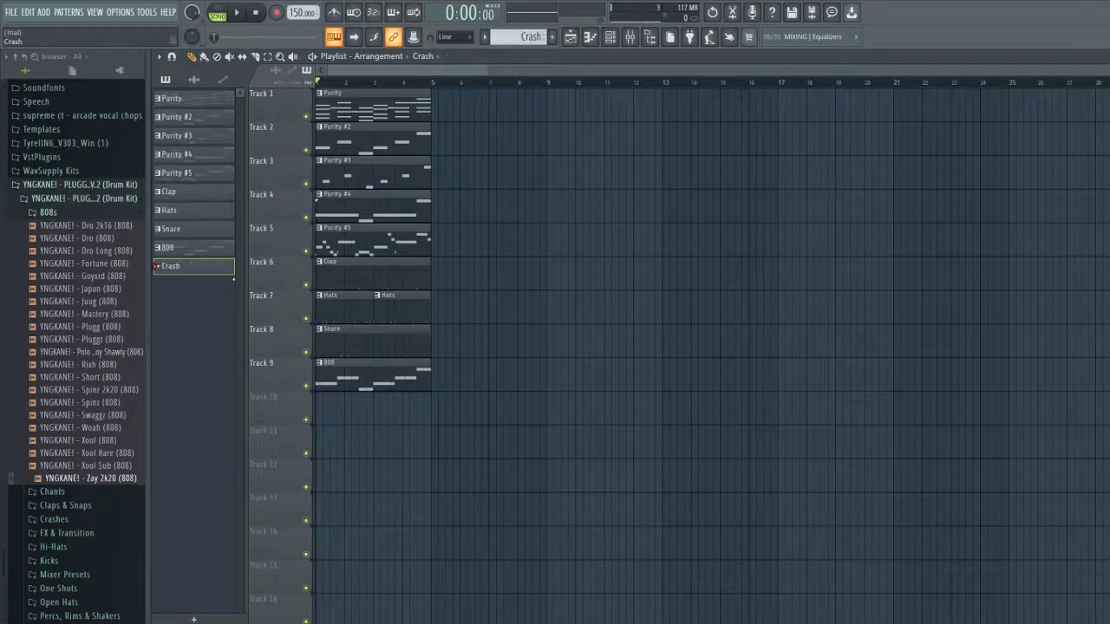
{"action": "left_click_drag", "start_coordinate": [218, 270], "coordinate": [553, 433]}
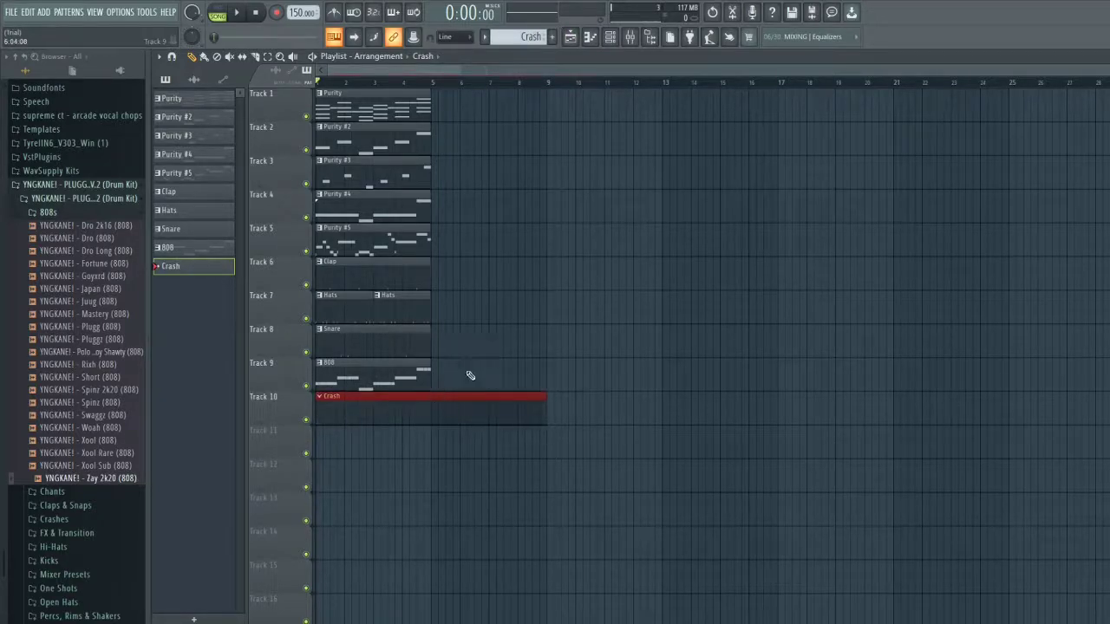
{"action": "left_click_drag", "start_coordinate": [476, 392], "coordinate": [319, 87]}
{"action": "key", "text": "ctrl+b"}
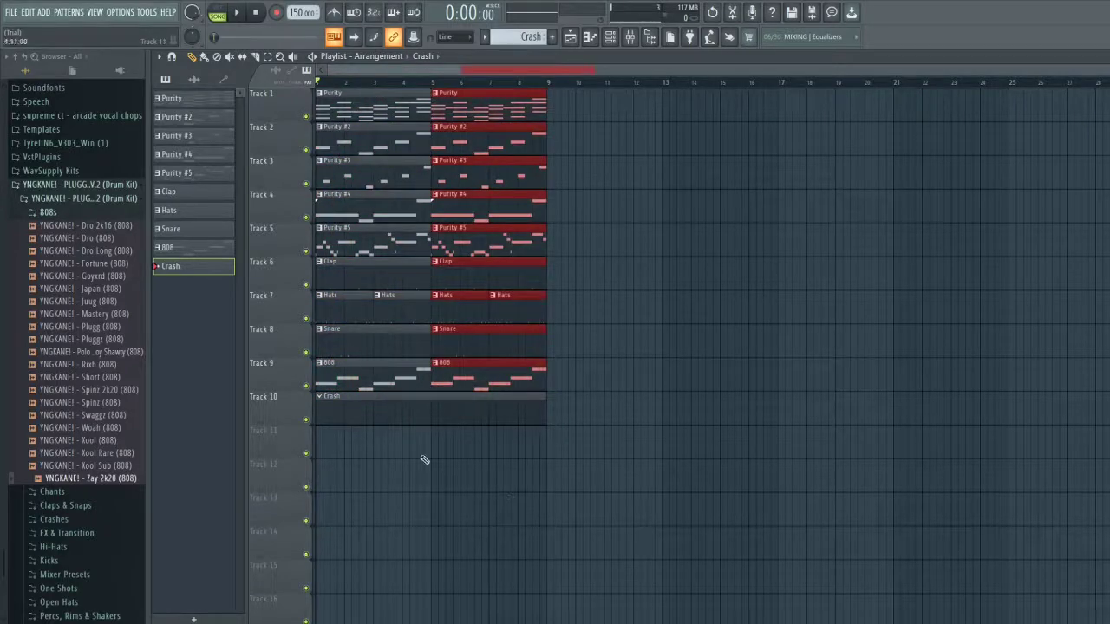
Step: Load the YNGKANE! - Plugg crash from the kit's Crashes folder, add a hit on step 1 of the Crash pattern and play the beat
{"action": "left_click", "coordinate": [52, 491]}
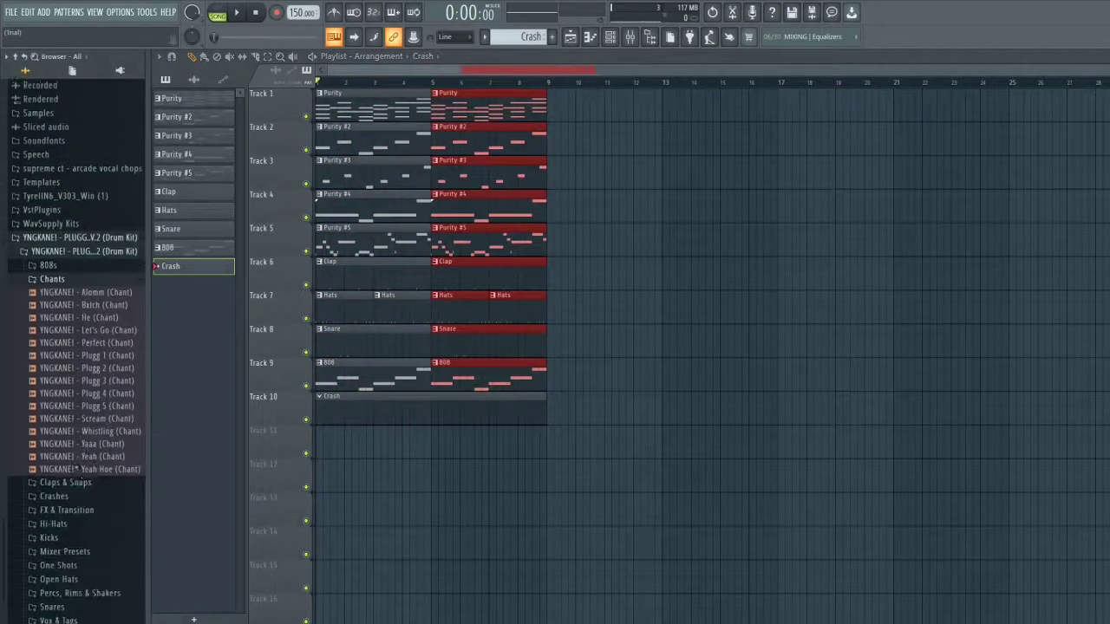
{"action": "scroll", "coordinate": [78, 476], "scroll_direction": "down", "scroll_amount": 1}
{"action": "left_click", "coordinate": [71, 486]}
{"action": "scroll", "coordinate": [73, 487], "scroll_direction": "down", "scroll_amount": 2}
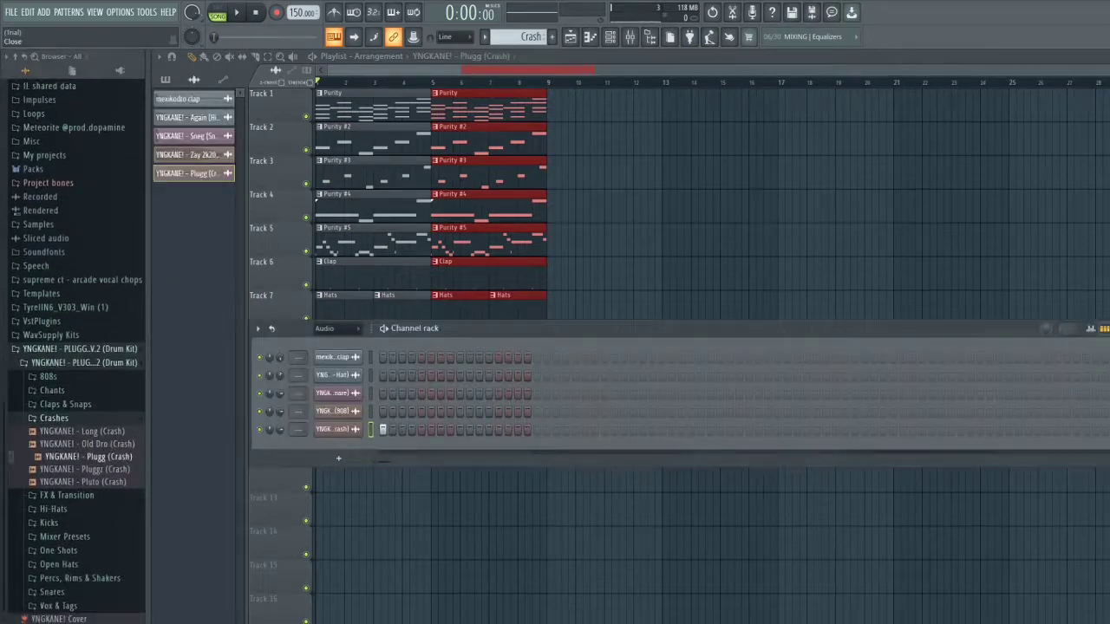
{"action": "key", "text": "F6"}
{"action": "key", "text": "space"}
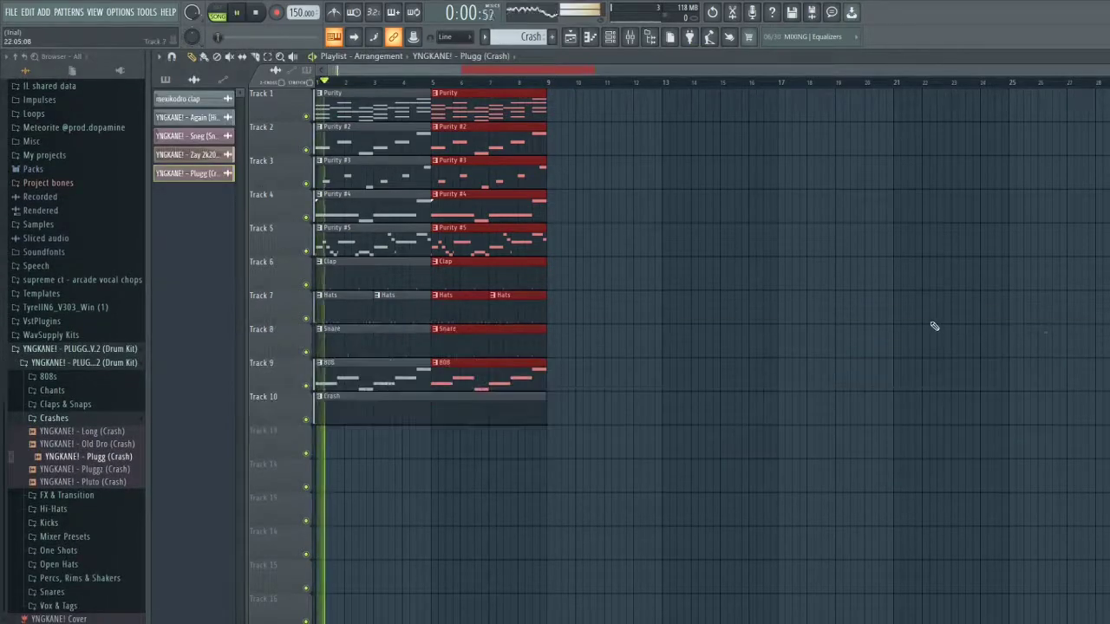
{"action": "key", "text": "space"}
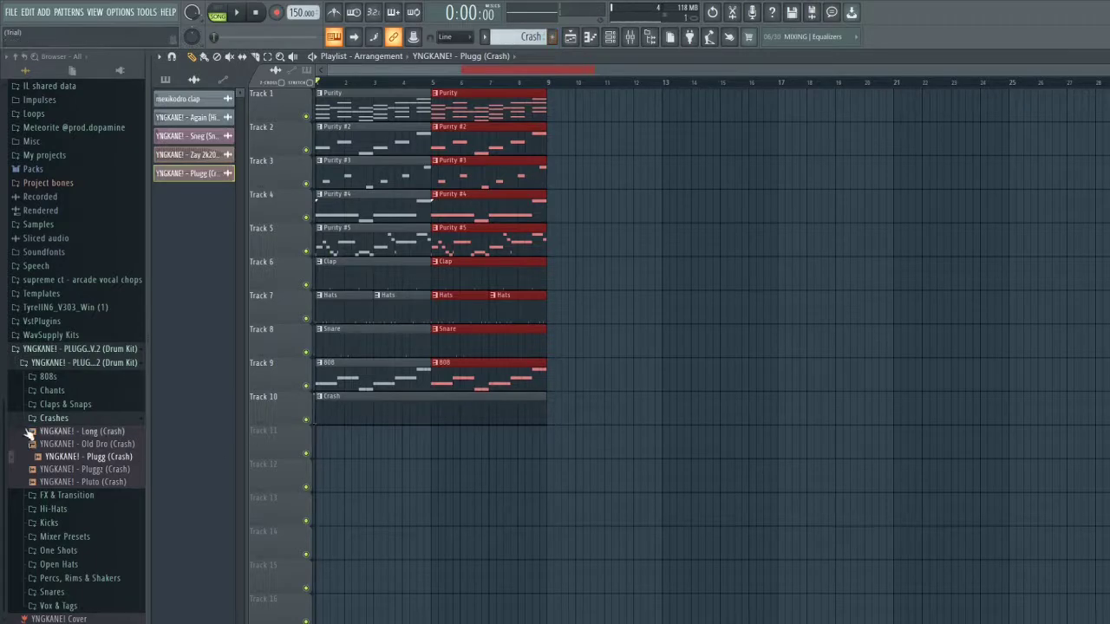
Step: Load the Stick Short perc, Keef shaker, Lazer Pew perc and Dro tom from the Percs, Rims & Shakers folder, removing their playlist clips
{"action": "left_click", "coordinate": [98, 577]}
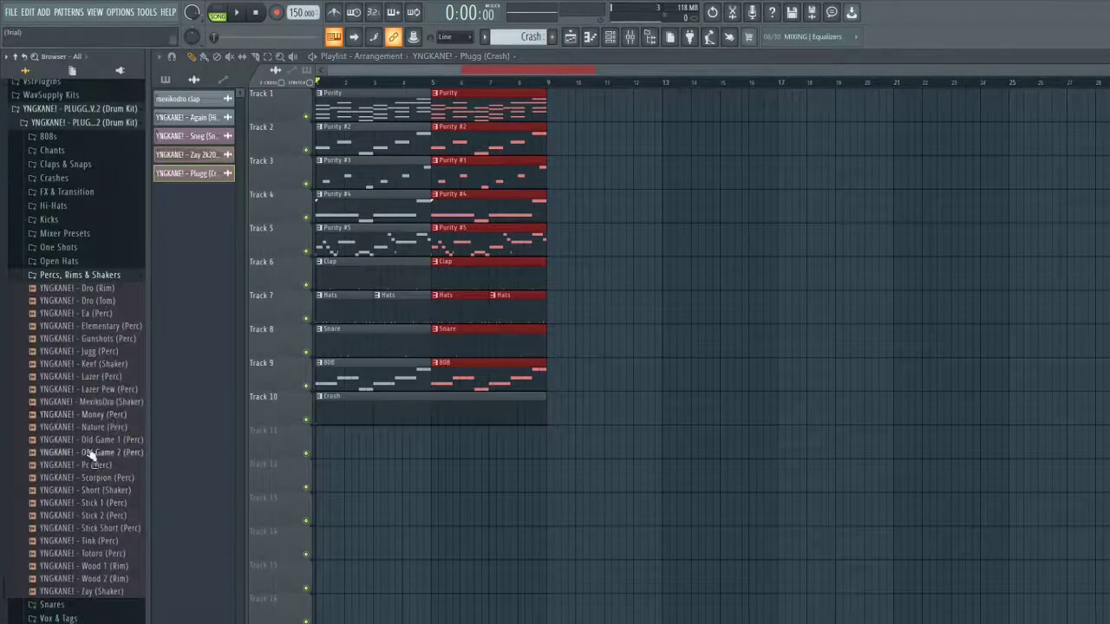
{"action": "left_click", "coordinate": [106, 529]}
{"action": "left_click_drag", "start_coordinate": [107, 535], "coordinate": [347, 515]}
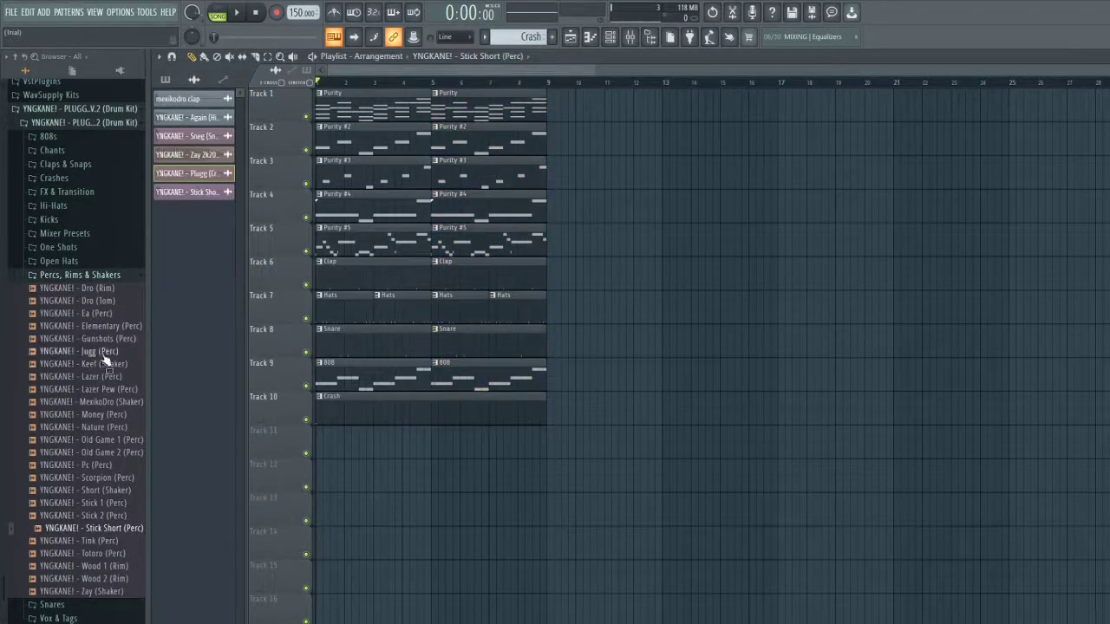
{"action": "left_click_drag", "start_coordinate": [106, 364], "coordinate": [490, 473]}
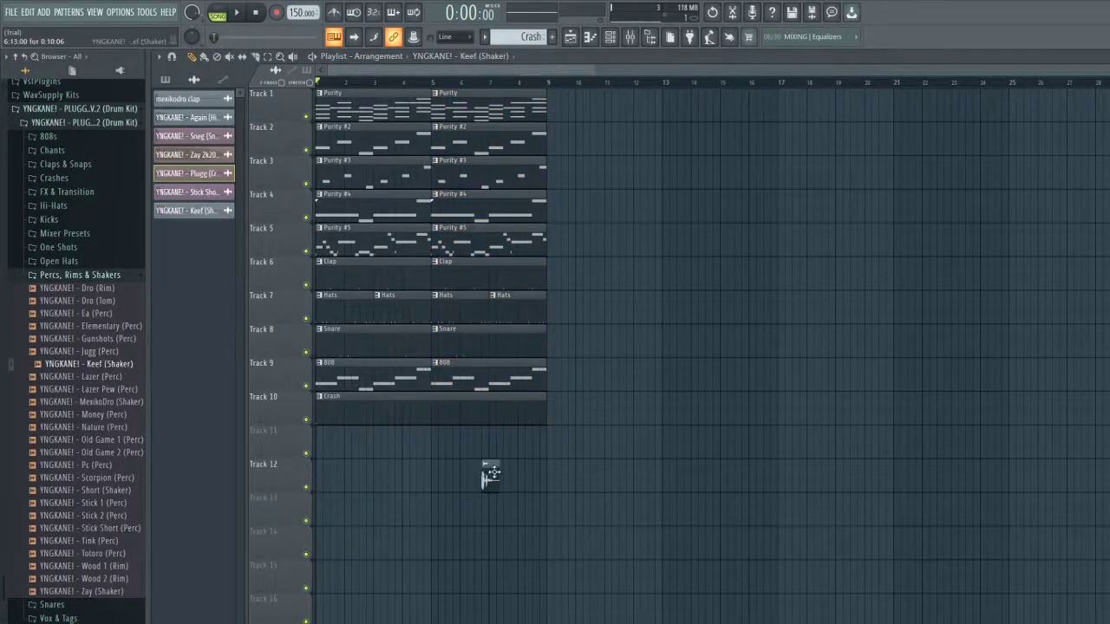
{"action": "left_click", "coordinate": [95, 389]}
{"action": "left_click_drag", "start_coordinate": [96, 389], "coordinate": [577, 480]}
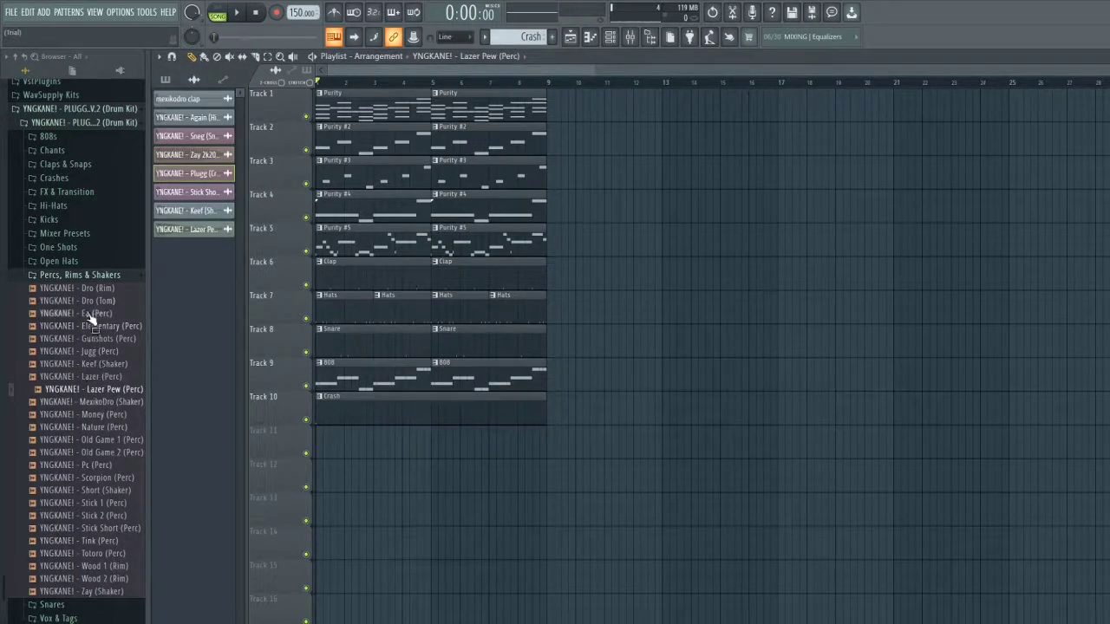
{"action": "left_click_drag", "start_coordinate": [92, 301], "coordinate": [490, 477]}
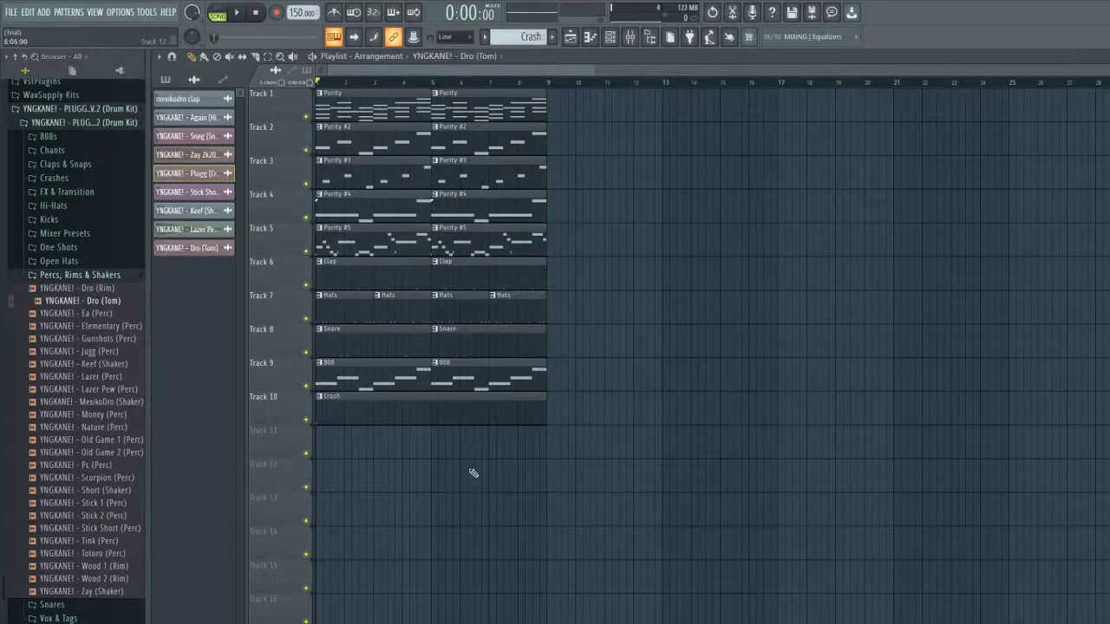
Step: Create a new pattern named Perc and place it on track 11 across bars 1 to 4
{"action": "left_click", "coordinate": [555, 36]}
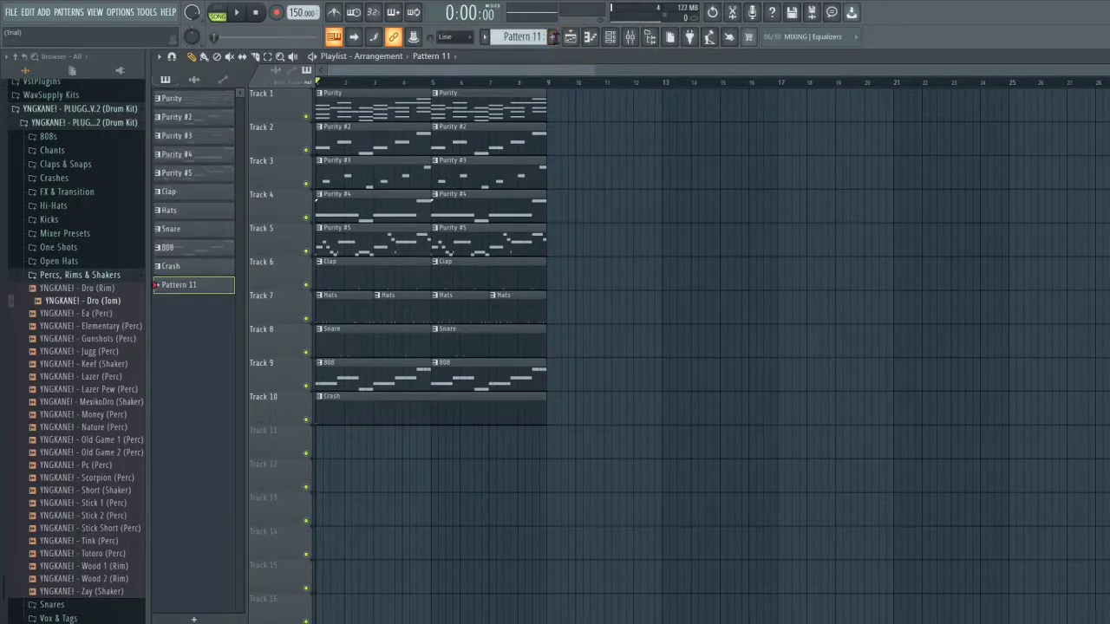
{"action": "type", "text": "Perc"}
{"action": "key", "text": "Return"}
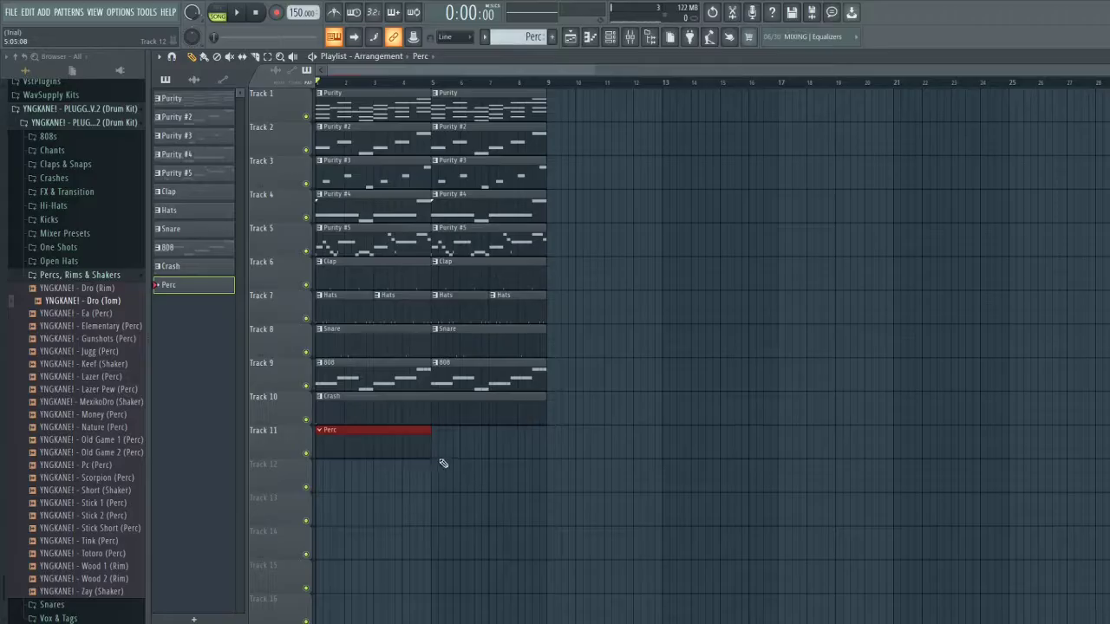
{"action": "left_click", "coordinate": [443, 452]}
Step: In the Perc pattern, add Stick Short hits on step 3 of bars 1 and 3 plus hits on the other percussion channels, and audition the beat
{"action": "key", "text": "F6"}
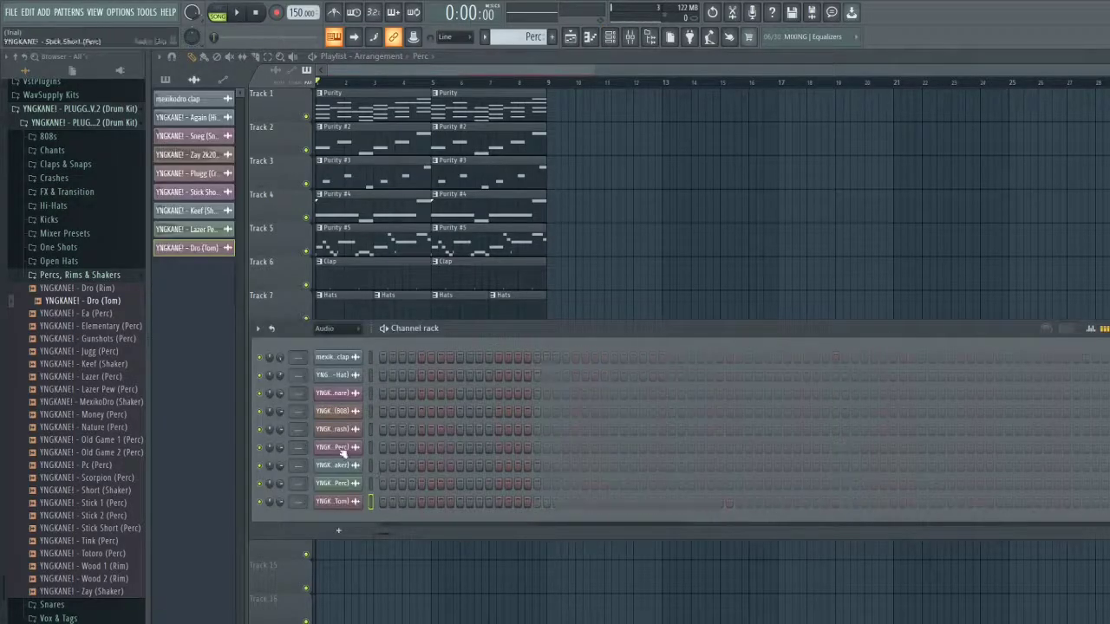
{"action": "left_click", "coordinate": [403, 449]}
{"action": "left_click", "coordinate": [652, 466]}
{"action": "left_click", "coordinate": [710, 448]}
{"action": "left_click", "coordinate": [333, 465]}
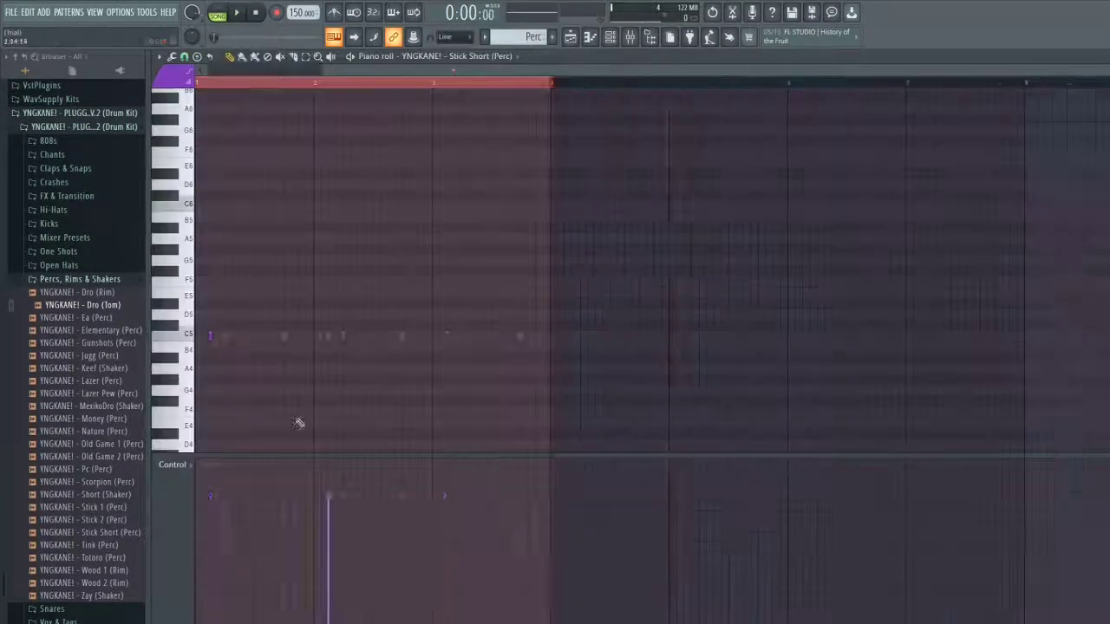
{"action": "key", "text": "space"}
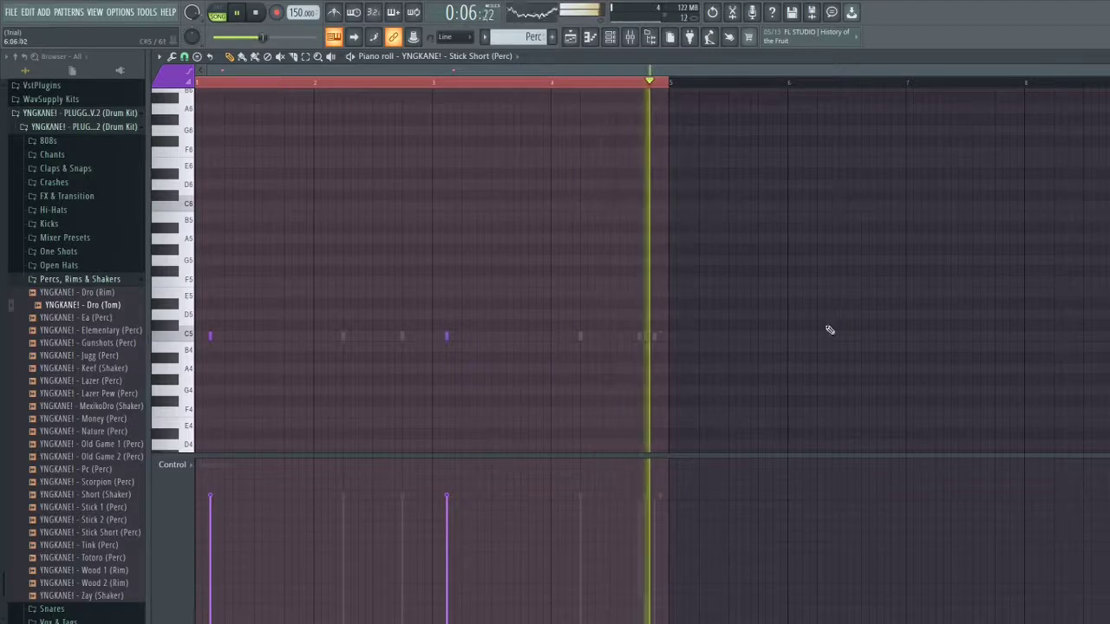
{"action": "key", "text": "space"}
Step: In the mixer, switch the Fruity parametric EQ 2 on Insert 2 to its next preset and close the Fruity soft clipper on Insert 13
{"action": "key", "text": "F5"}
{"action": "key", "text": "F9"}
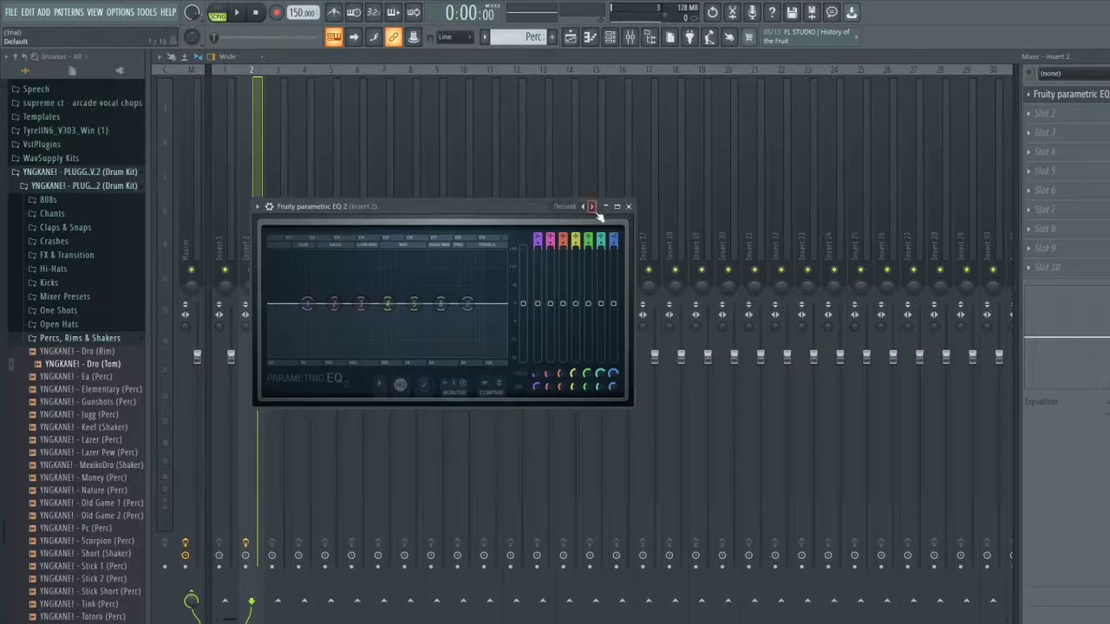
{"action": "left_click", "coordinate": [591, 206]}
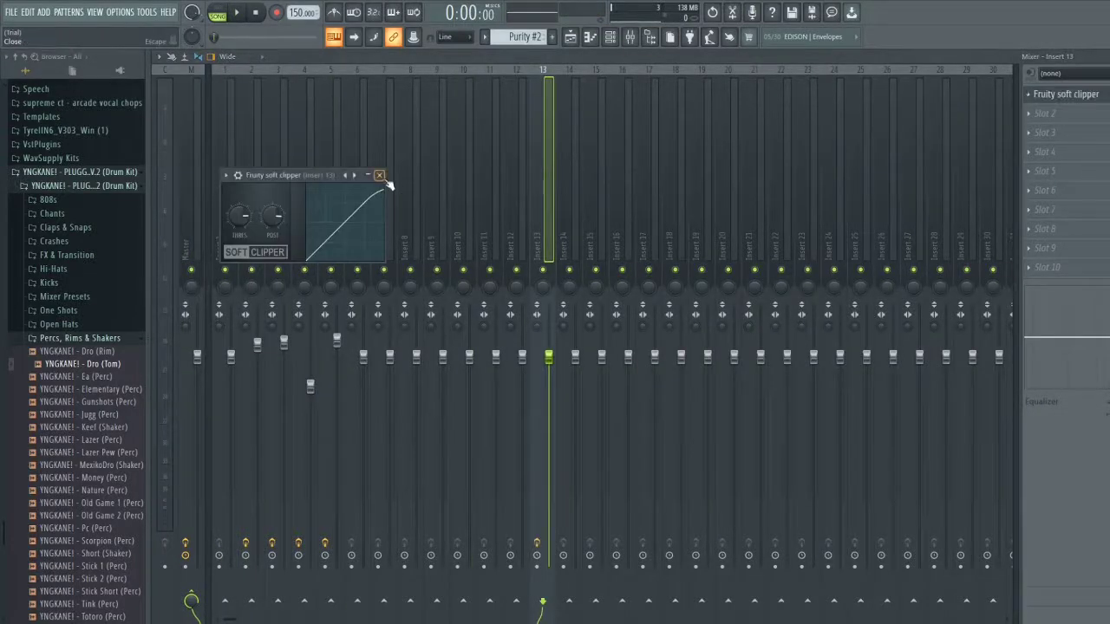
{"action": "left_click", "coordinate": [381, 177]}
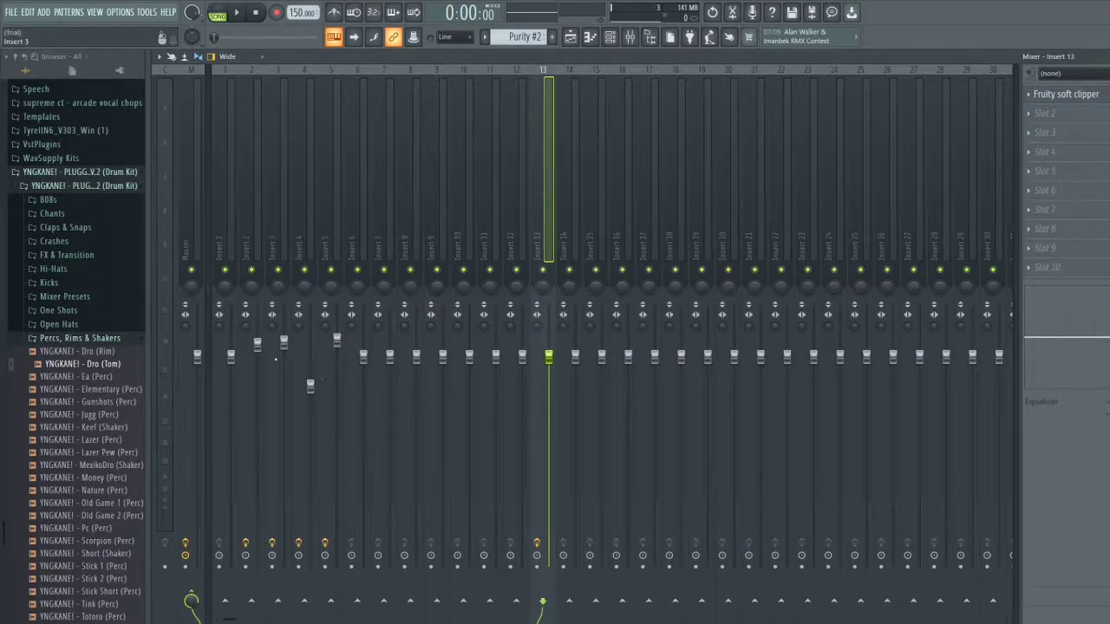
Step: Trim the start of the first 808 clip on track 9 to bar 3 and audition the playlist
{"action": "key", "text": "F5"}
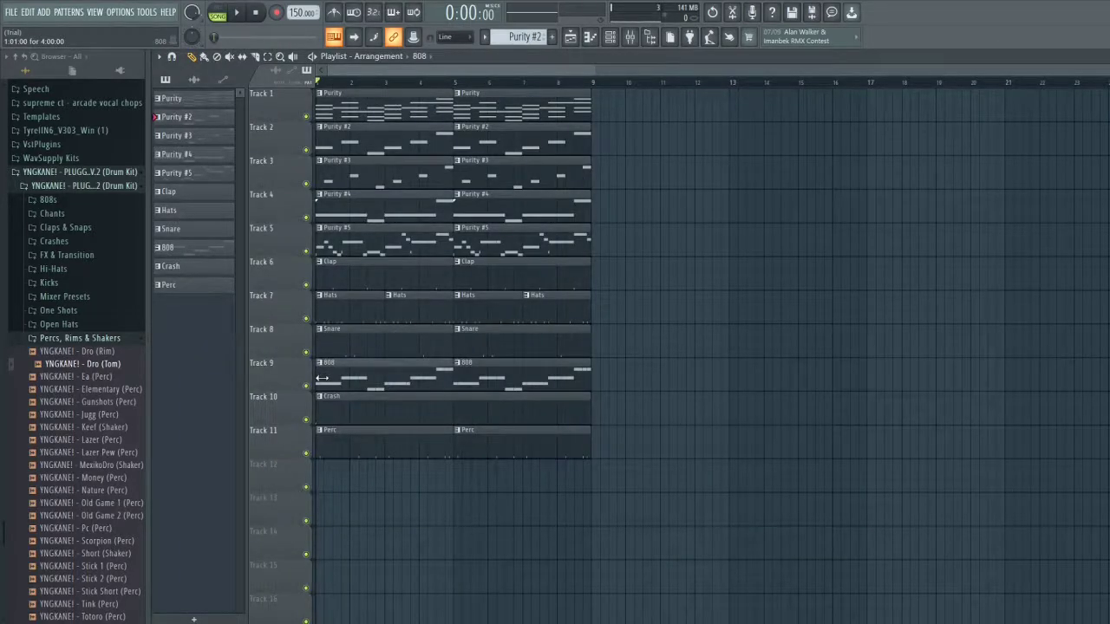
{"action": "left_click_drag", "start_coordinate": [321, 378], "coordinate": [386, 371]}
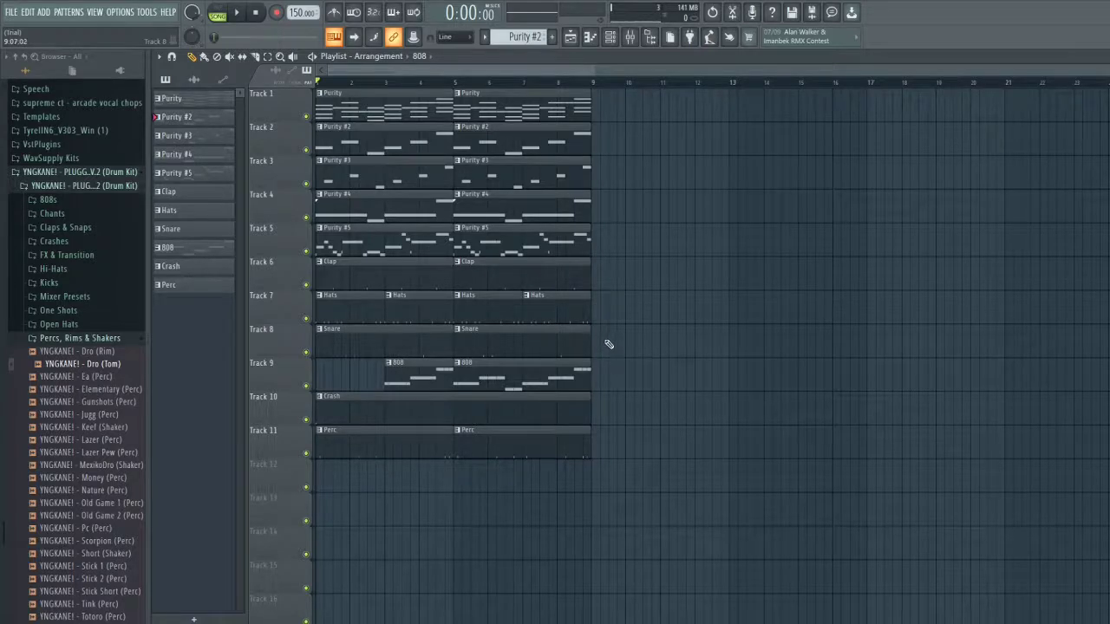
{"action": "key", "text": "space"}
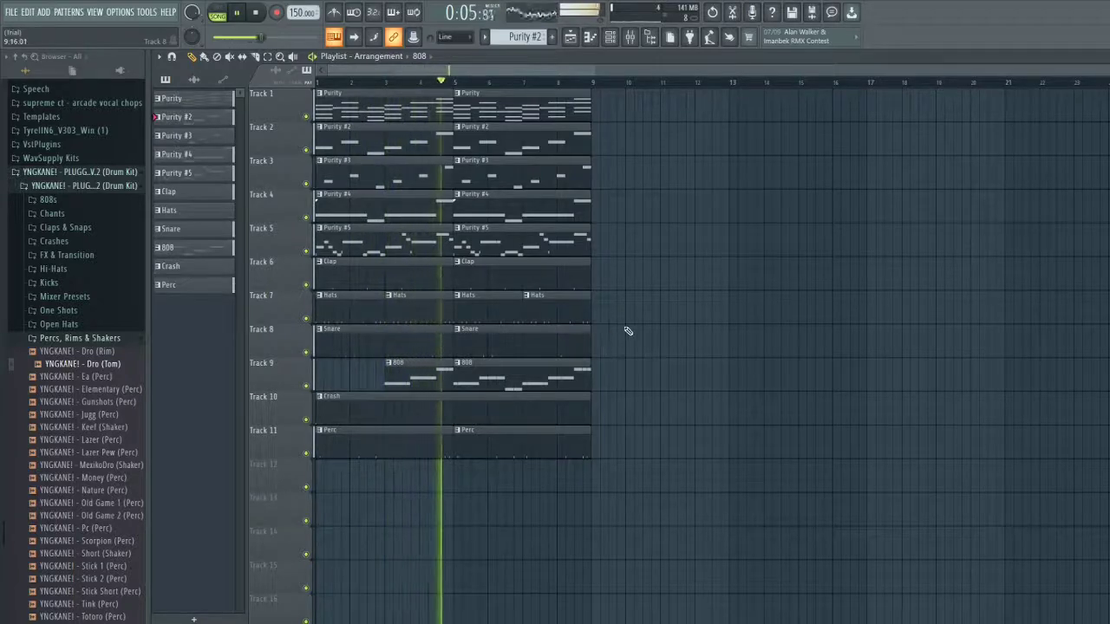
{"action": "key", "text": "space"}
Step: Duplicate all clips of bars 1 to 8 into bars 9 to 16 and extend the trimmed 808 copy back to bar 9
{"action": "left_click_drag", "start_coordinate": [632, 498], "coordinate": [329, 91]}
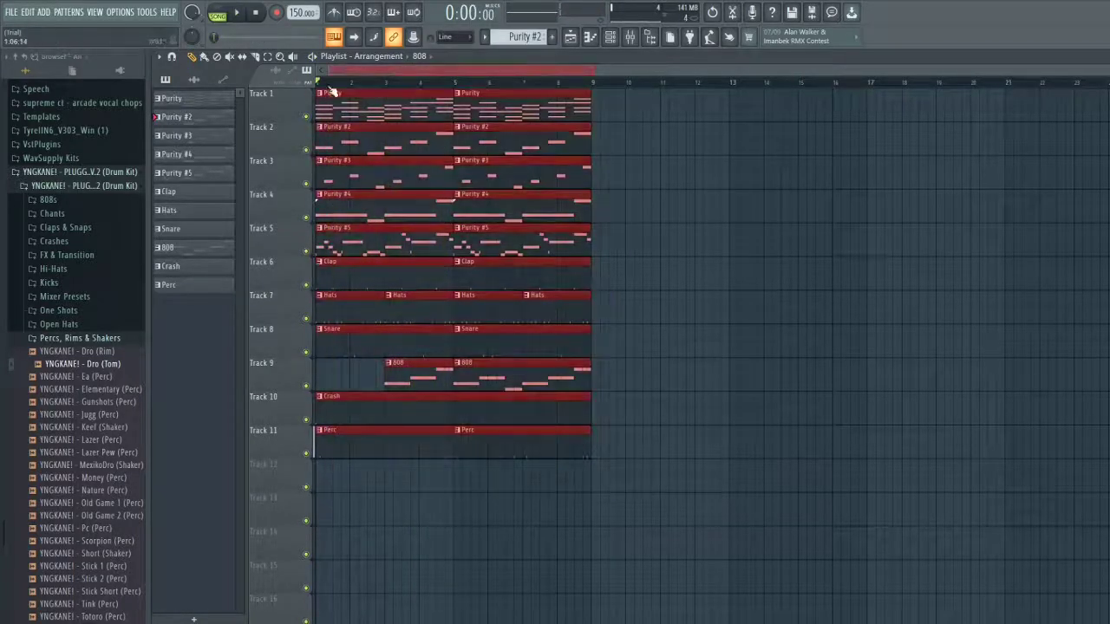
{"action": "key", "text": "ctrl+b"}
{"action": "scroll", "coordinate": [565, 338], "scroll_direction": "down", "scroll_amount": 2}
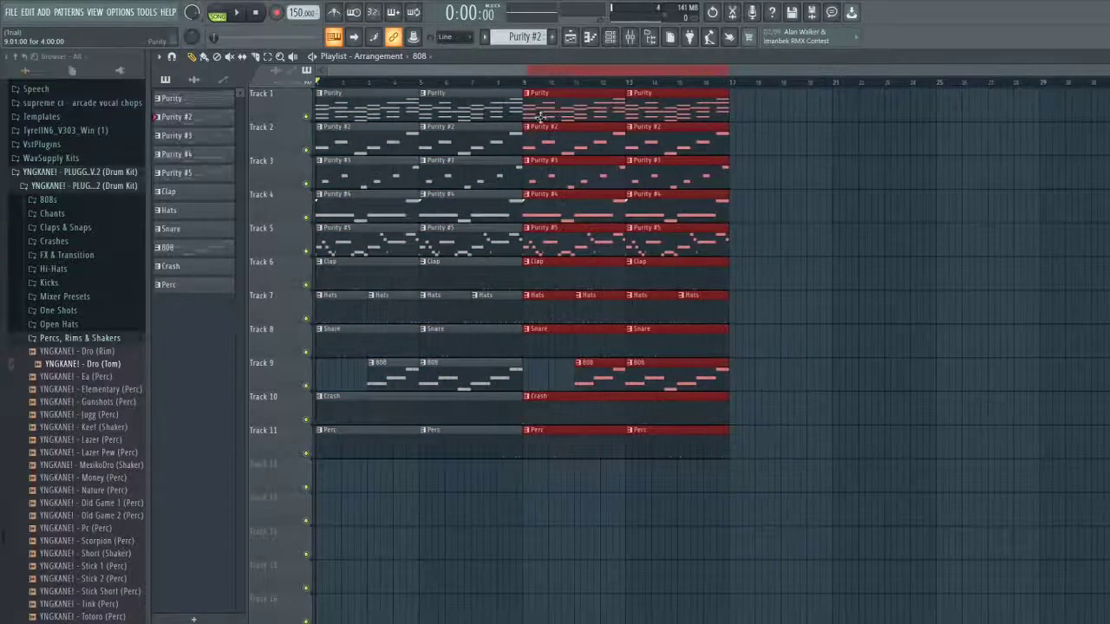
{"action": "left_click", "coordinate": [833, 289], "text": "ctrl"}
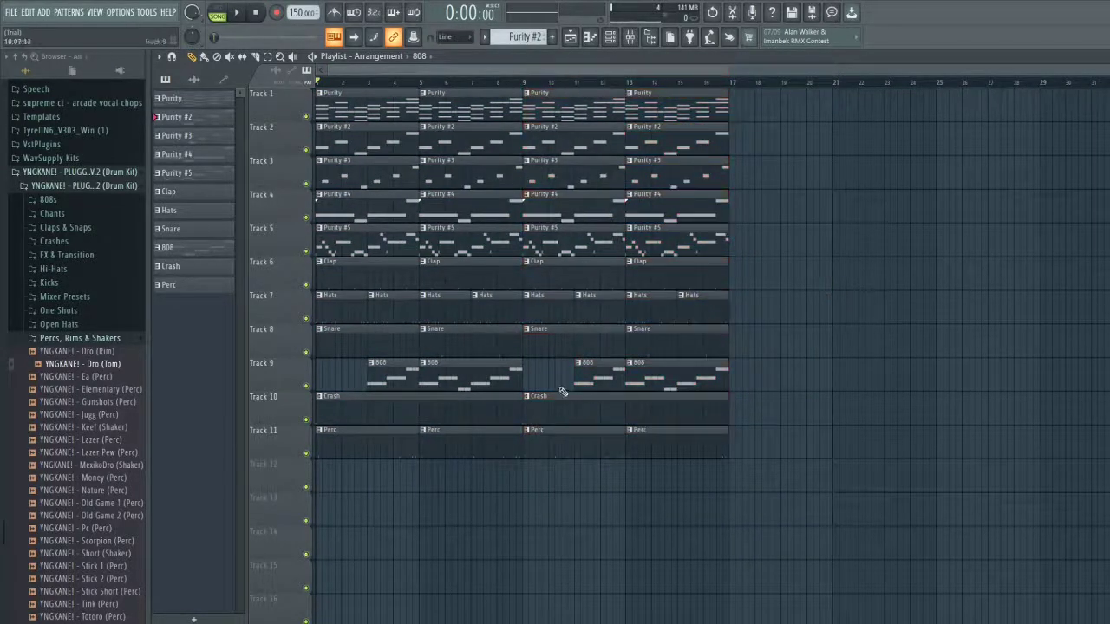
{"action": "left_click_drag", "start_coordinate": [574, 373], "coordinate": [523, 374]}
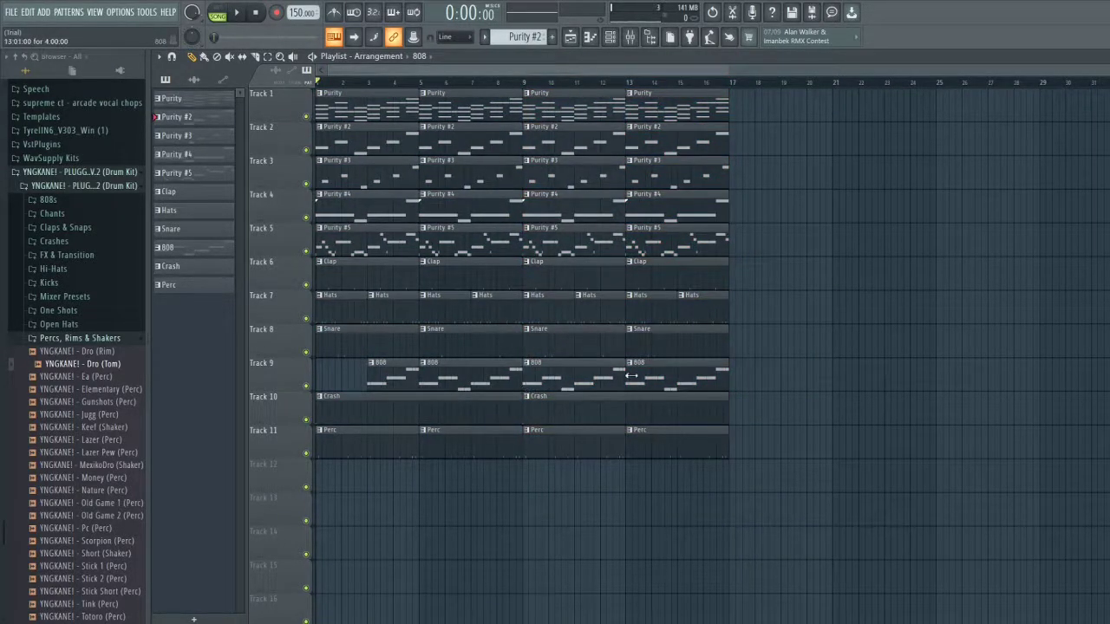
Step: Duplicate all clips of bars 1 to 16 on tracks 1 to 11 into bars 17 to 32
{"action": "left_click_drag", "start_coordinate": [792, 492], "coordinate": [313, 86]}
{"action": "key", "text": "ctrl+b"}
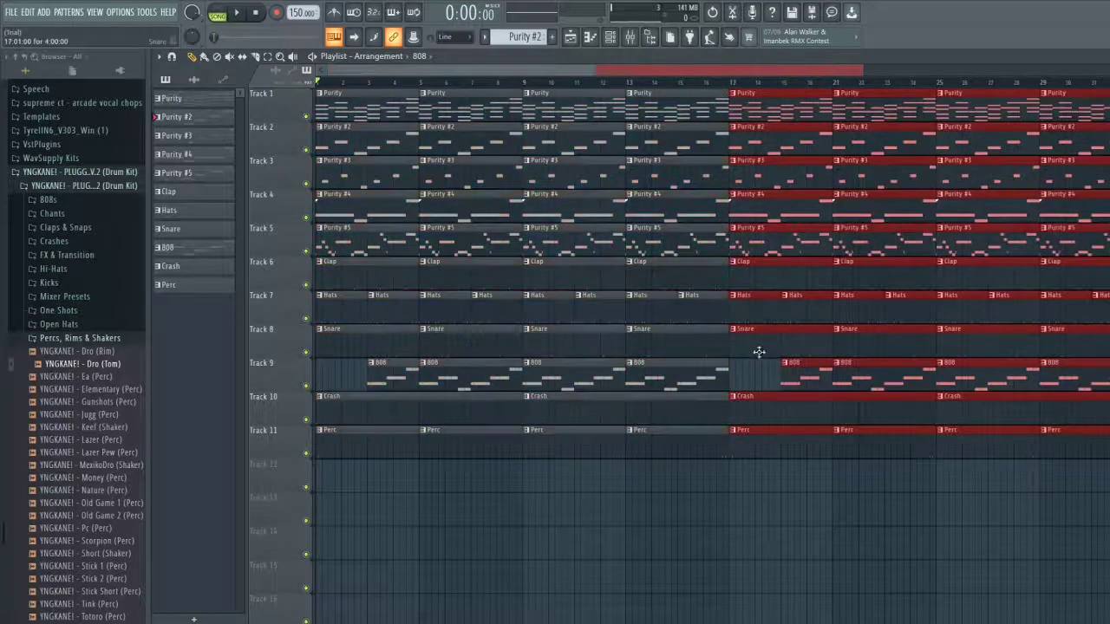
{"action": "scroll", "coordinate": [538, 332], "scroll_direction": "down", "scroll_amount": 2}
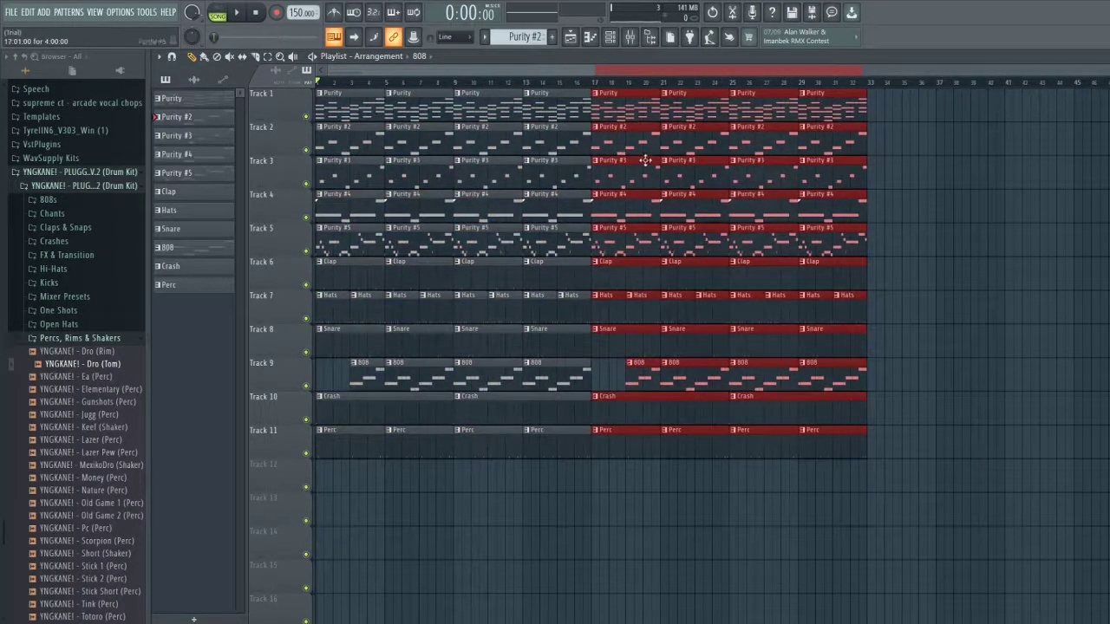
Step: Delete the Purity #2 to #5 clips from bars 17 to 24 and extend the trimmed 808 clip back to bar 17
{"action": "right_click", "coordinate": [628, 142]}
{"action": "right_click", "coordinate": [629, 176]}
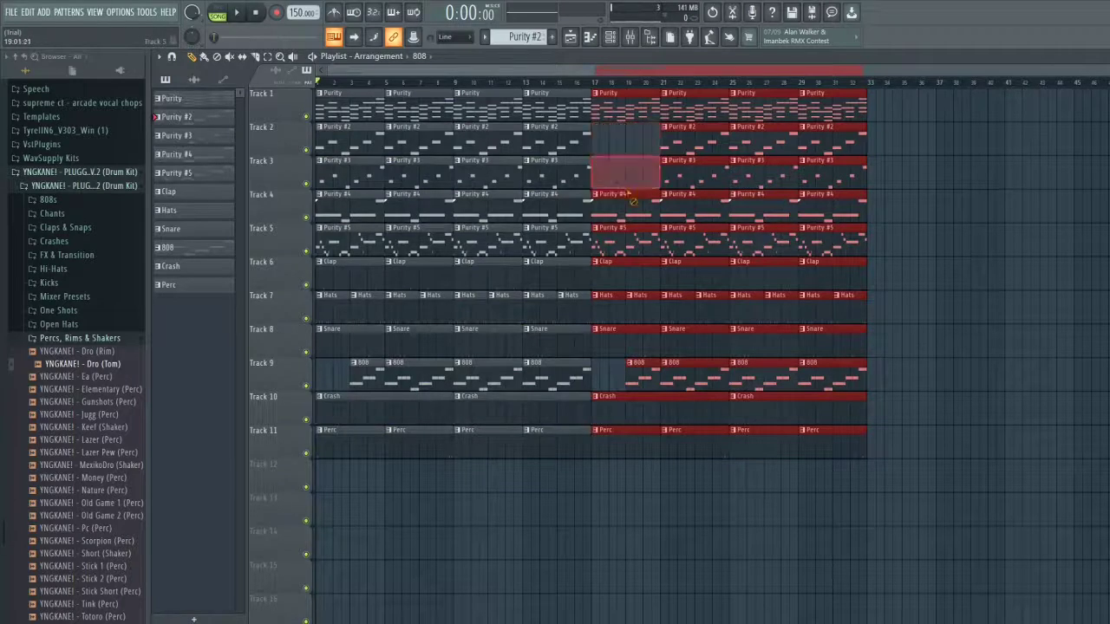
{"action": "right_click", "coordinate": [632, 208]}
{"action": "right_click", "coordinate": [637, 242]}
{"action": "right_click", "coordinate": [679, 243]}
{"action": "right_click", "coordinate": [701, 209]}
{"action": "right_click", "coordinate": [699, 176]}
{"action": "right_click", "coordinate": [696, 144]}
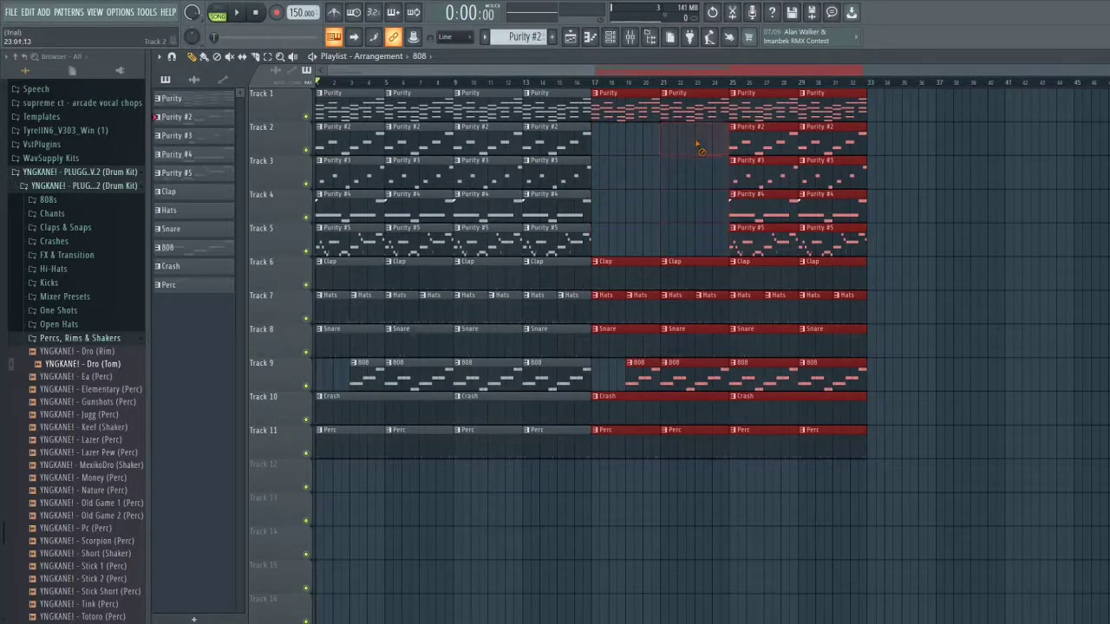
{"action": "left_click", "coordinate": [619, 380], "text": "ctrl"}
{"action": "left_click_drag", "start_coordinate": [627, 380], "coordinate": [603, 382]}
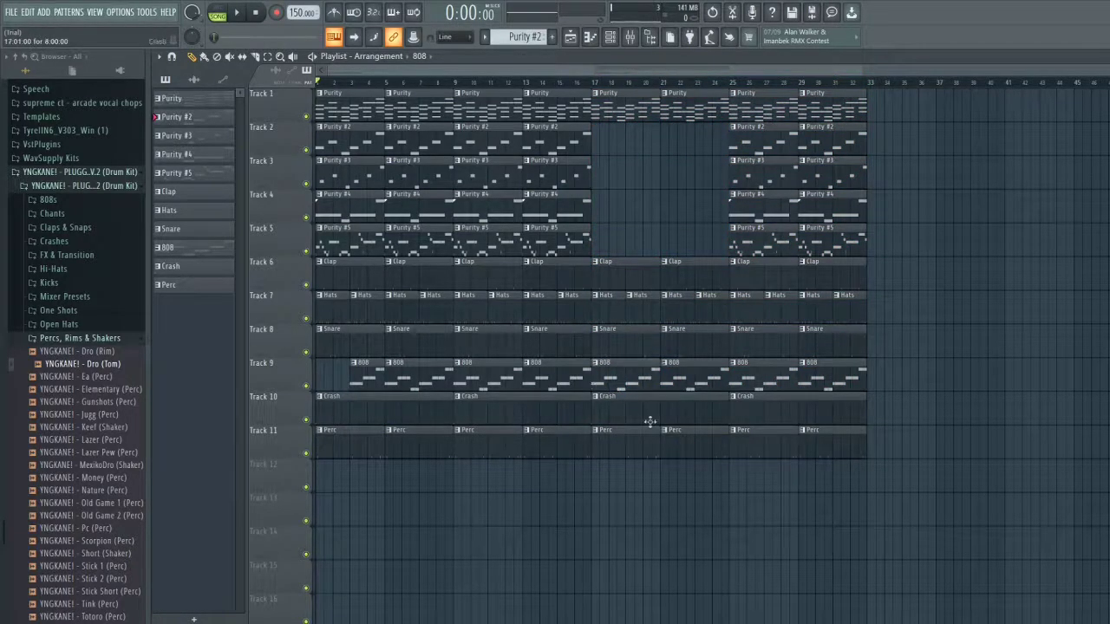
Step: Delete the Purity #2 to #5 clips on tracks 2 to 5 from bars 25 to 32
{"action": "right_click", "coordinate": [767, 146]}
{"action": "right_click", "coordinate": [765, 175]}
{"action": "right_click", "coordinate": [763, 208]}
{"action": "right_click", "coordinate": [763, 242]}
{"action": "right_click", "coordinate": [820, 242]}
{"action": "right_click", "coordinate": [822, 208]}
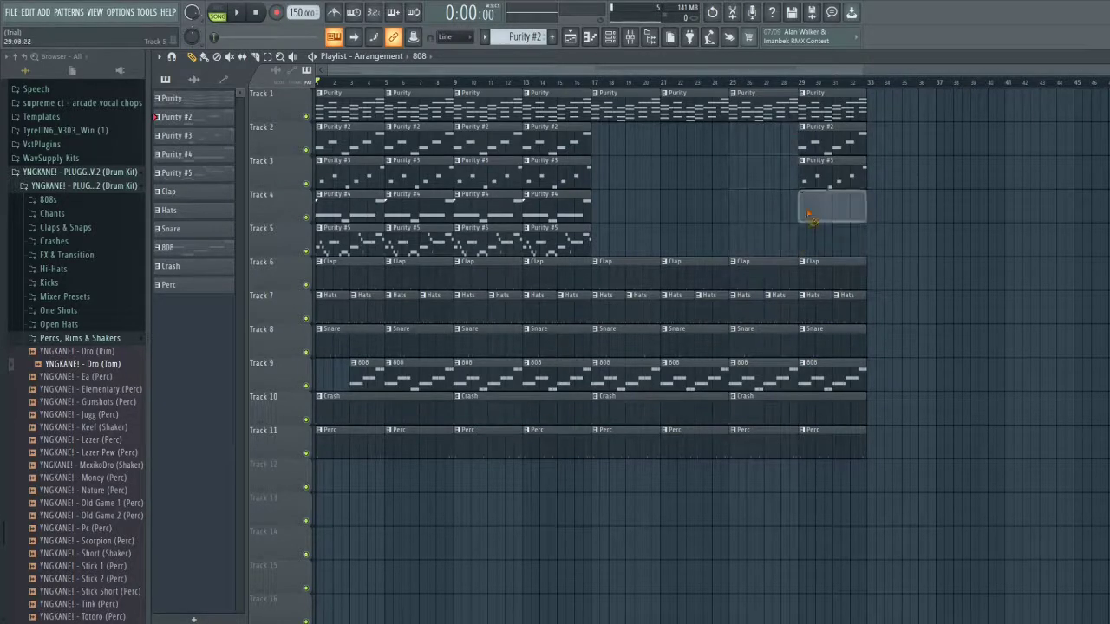
{"action": "right_click", "coordinate": [822, 175]}
{"action": "right_click", "coordinate": [823, 143]}
Step: Duplicate the Purity and drum clips of bars 25 to 32 into bars 33 to 40 and clear the selection
{"action": "left_click_drag", "start_coordinate": [621, 110], "coordinate": [736, 243]}
{"action": "left_click_drag", "start_coordinate": [751, 90], "coordinate": [855, 445]}
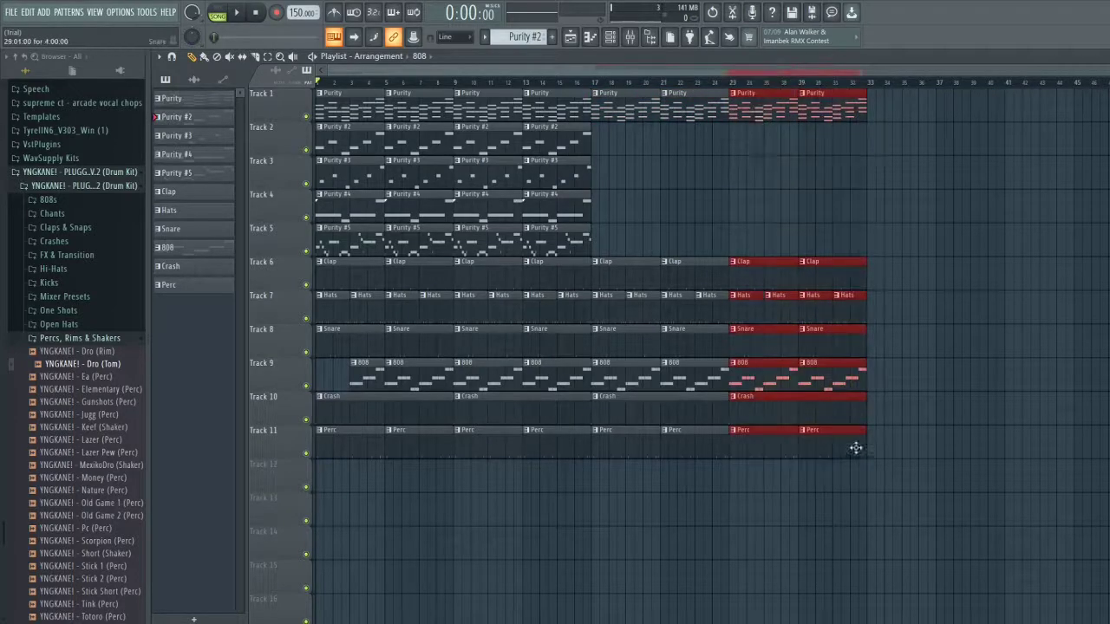
{"action": "key", "text": "ctrl+b"}
{"action": "scroll", "coordinate": [834, 236], "scroll_direction": "down", "scroll_amount": 2}
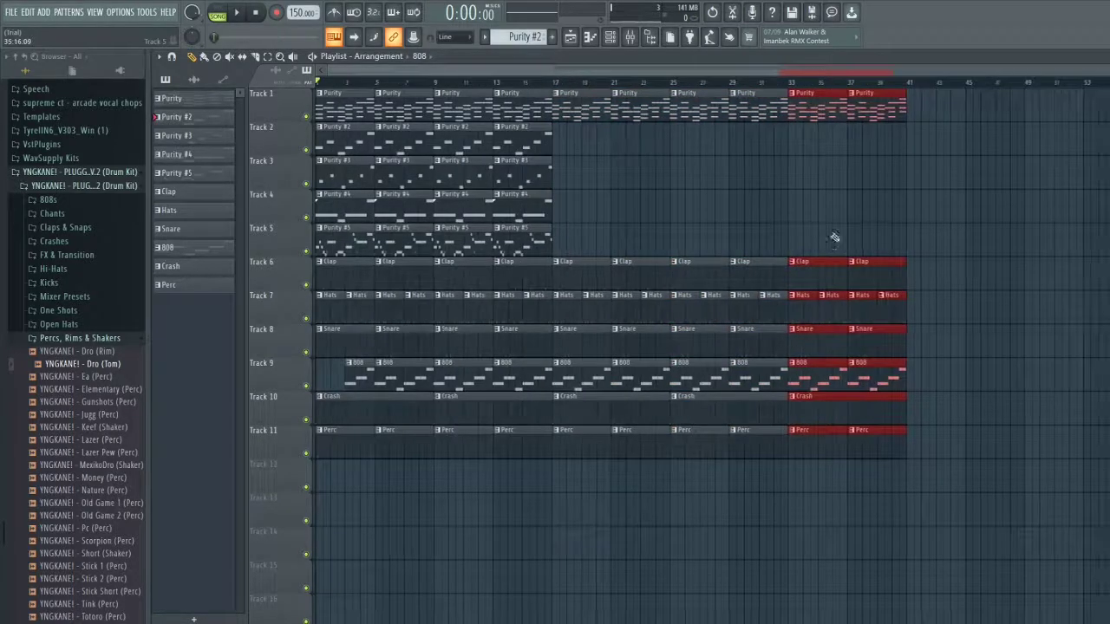
{"action": "left_click", "coordinate": [608, 171], "text": "ctrl"}
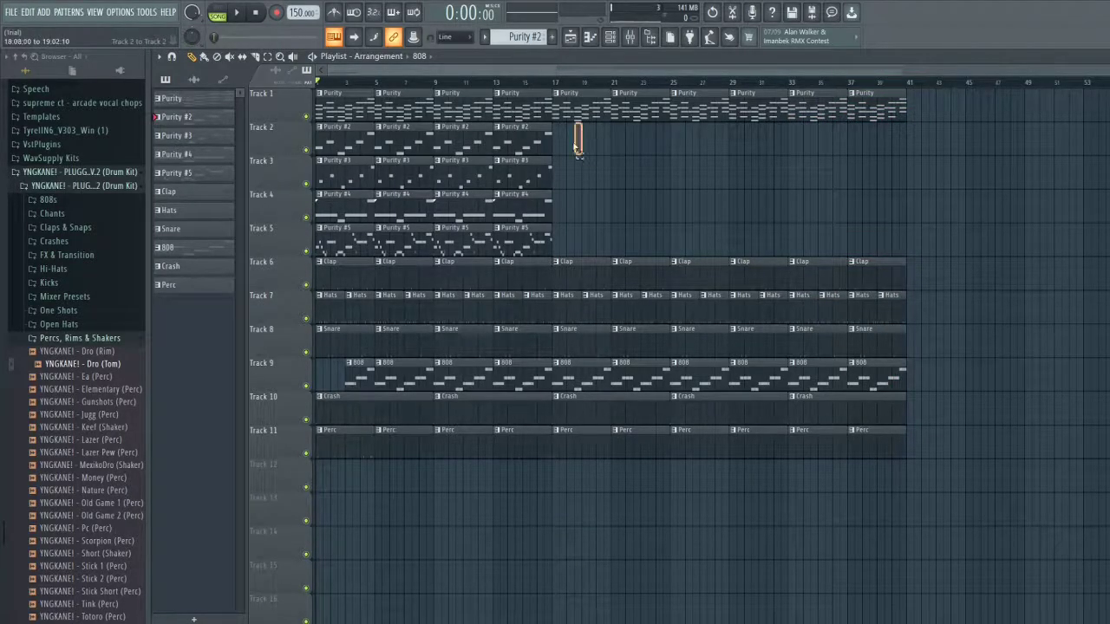
Step: Place two Purity #2 clips on track 2 across bars 33 to 40 and audition that section
{"action": "left_click_drag", "start_coordinate": [578, 148], "coordinate": [822, 142]}
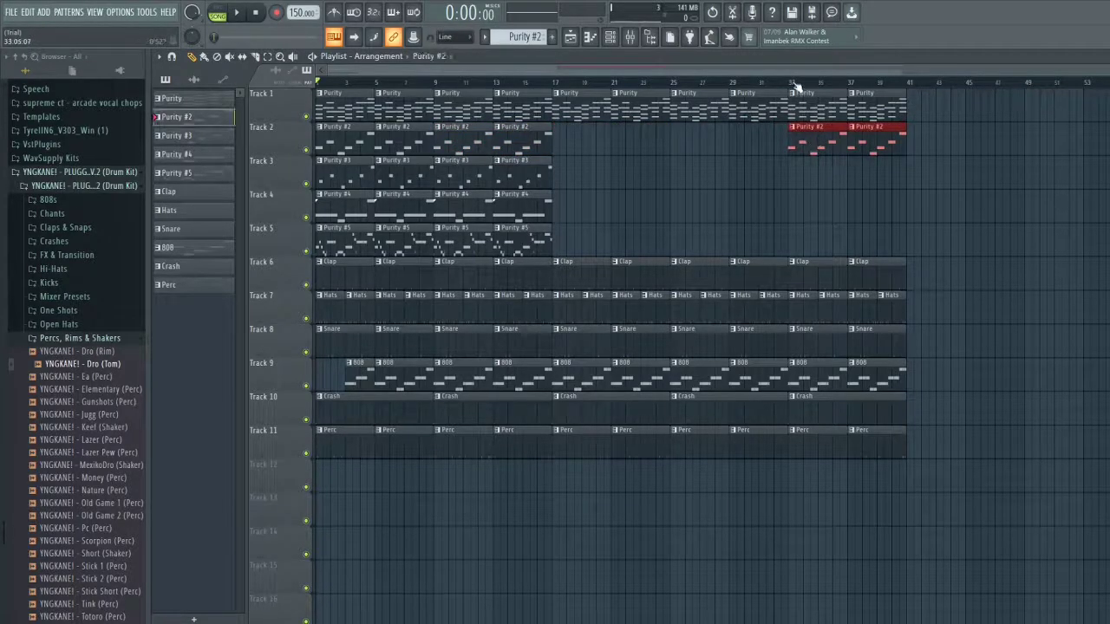
{"action": "key", "text": "space"}
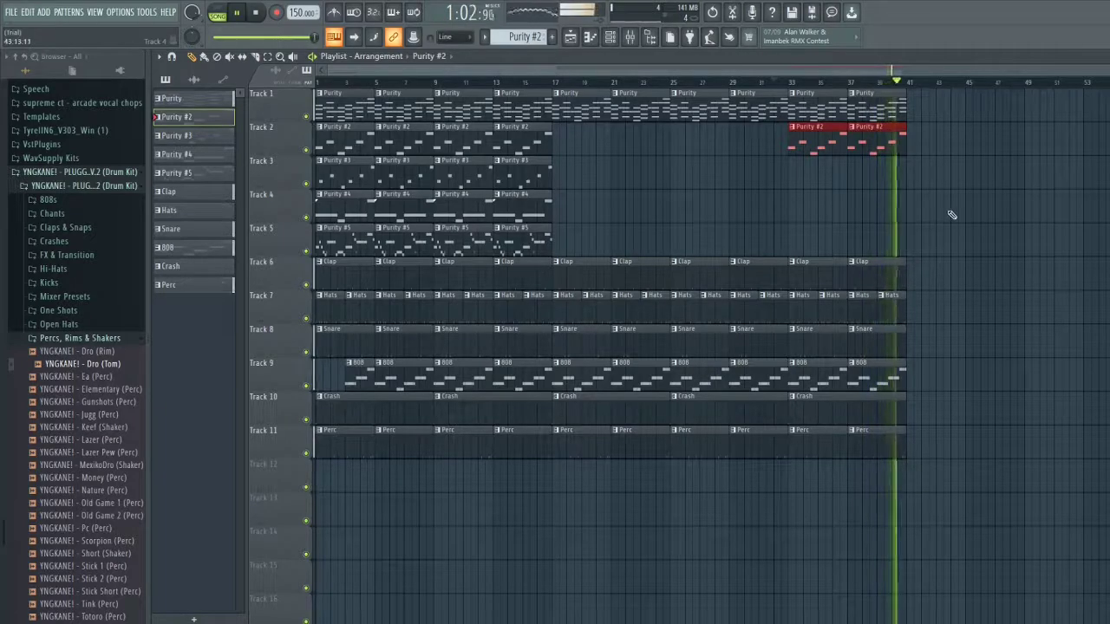
{"action": "key", "text": "space"}
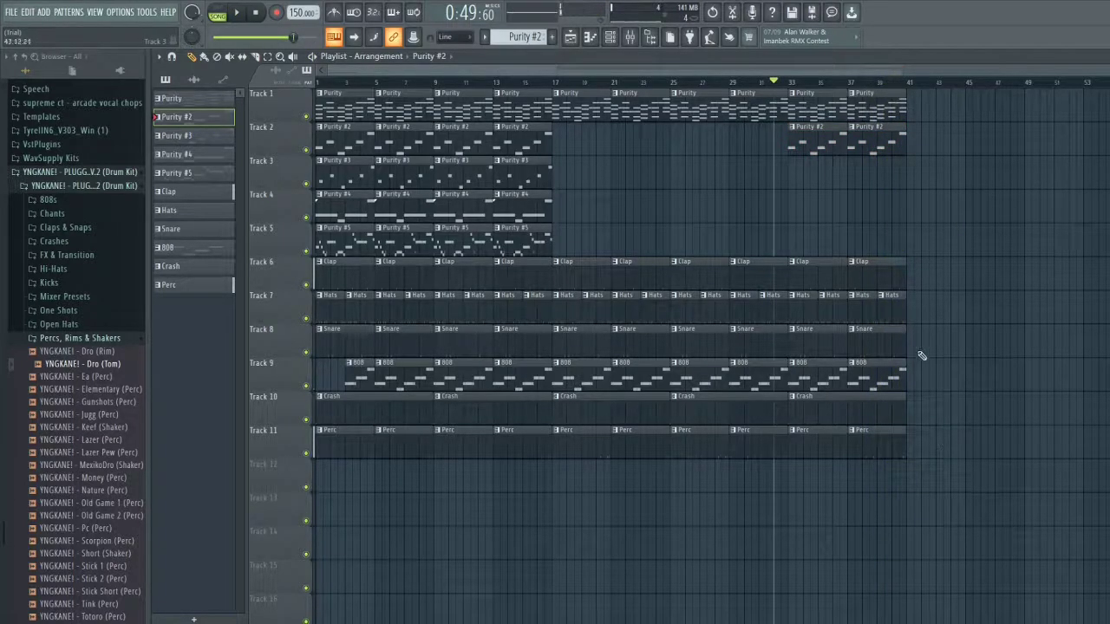
Step: Delete the sliced clips on tracks 6 to 11 in bars 39 to 40 and bars 33 to 34, and start playback
{"action": "scroll", "coordinate": [905, 295], "scroll_direction": "up", "scroll_amount": 4}
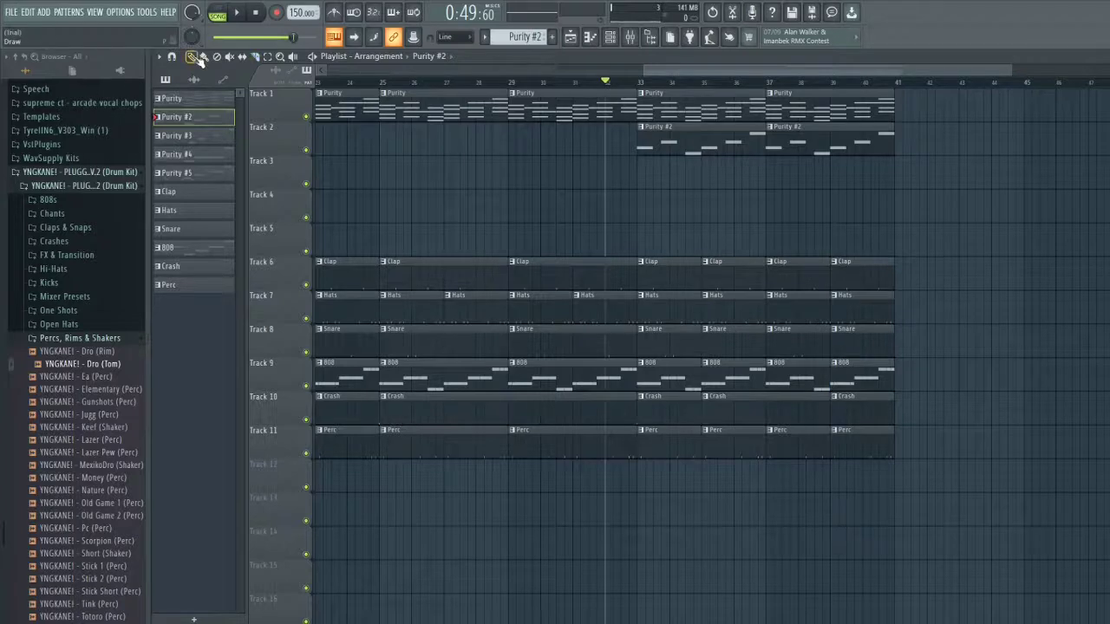
{"action": "left_click_drag", "start_coordinate": [867, 235], "coordinate": [874, 487]}
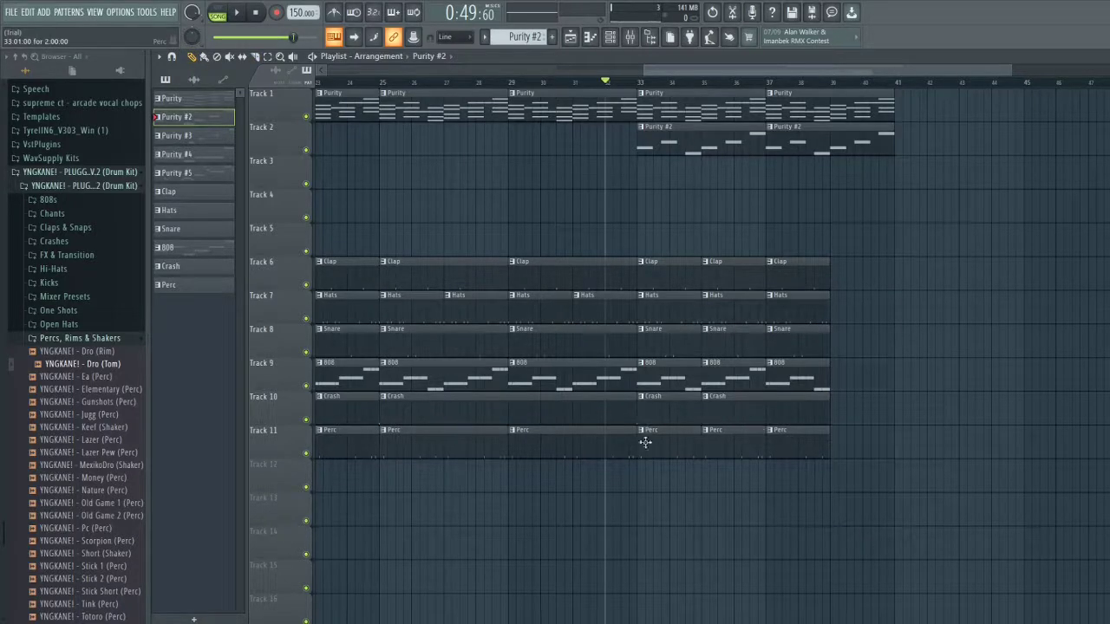
{"action": "left_click_drag", "start_coordinate": [646, 443], "coordinate": [699, 257]}
{"action": "key", "text": "Delete"}
{"action": "key", "text": "space"}
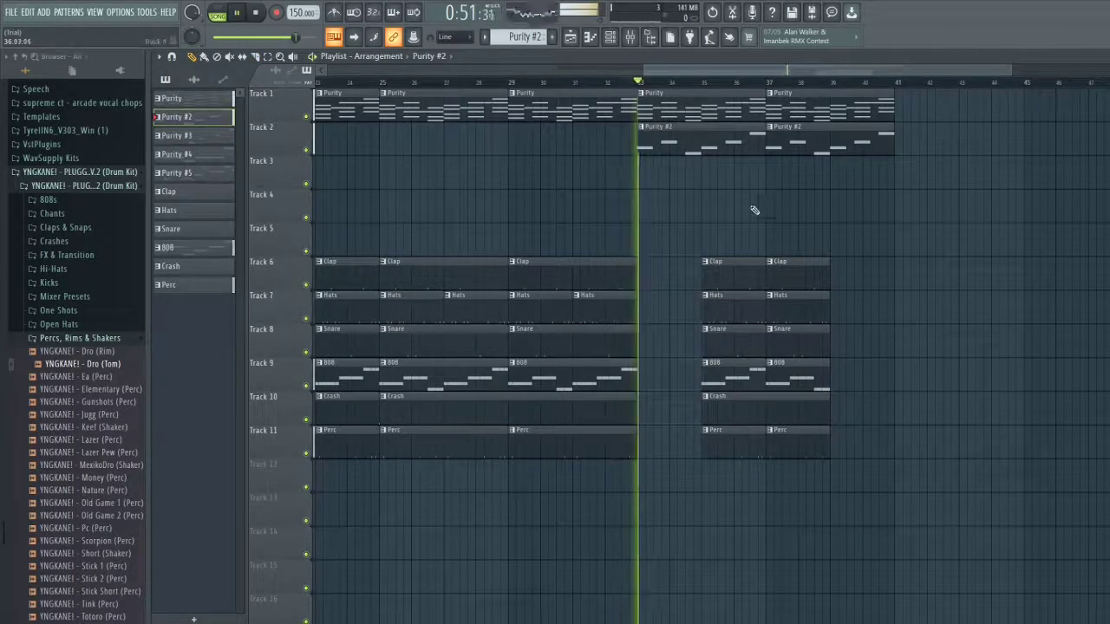
Step: Copy the clips of bars 1 to 8 to bars 41 to 48, check their alignment at bar 41 and clear the selection
{"action": "scroll", "coordinate": [575, 255], "scroll_direction": "down", "scroll_amount": 5}
{"action": "left_click_drag", "start_coordinate": [347, 99], "coordinate": [937, 101]}
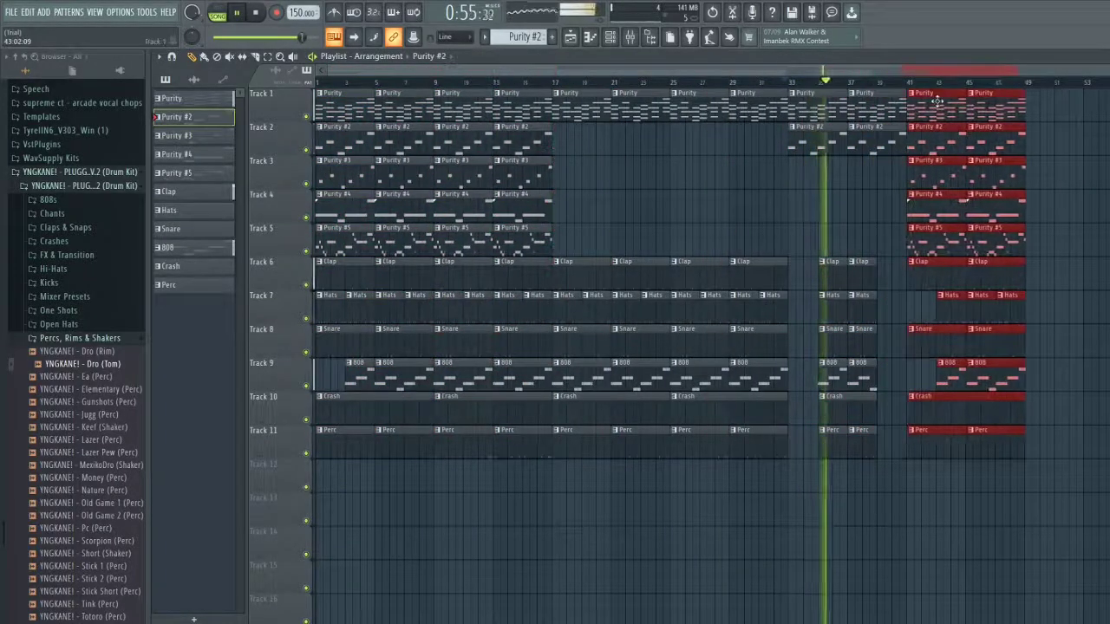
{"action": "scroll", "coordinate": [898, 130], "scroll_direction": "up", "scroll_amount": 4}
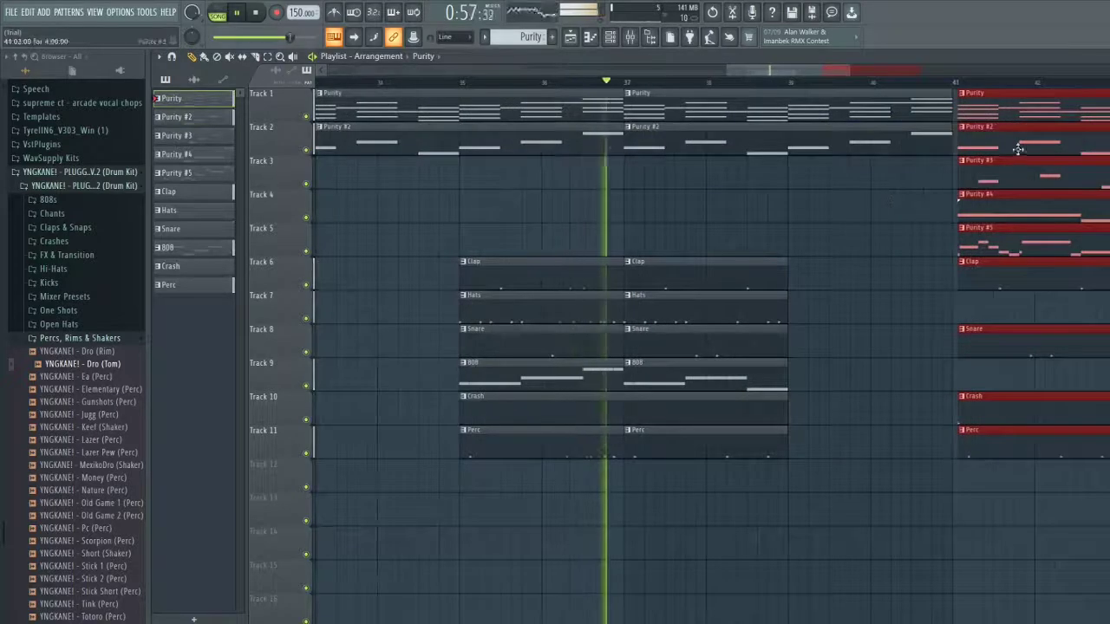
{"action": "left_click_drag", "start_coordinate": [1018, 149], "coordinate": [1023, 167]}
{"action": "scroll", "coordinate": [987, 177], "scroll_direction": "up", "scroll_amount": 4}
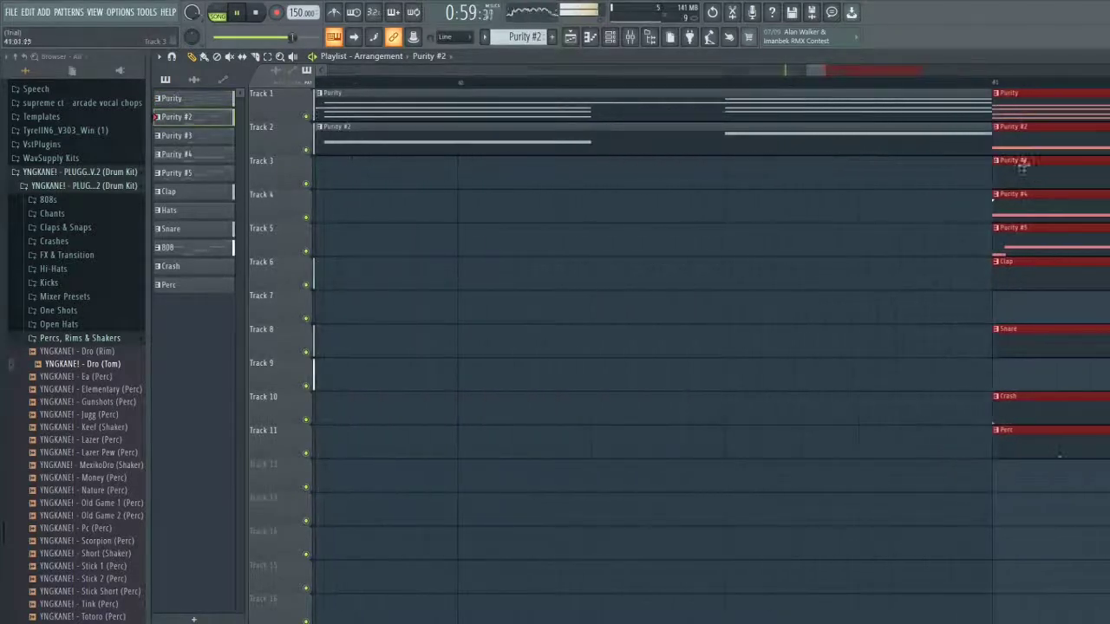
{"action": "scroll", "coordinate": [828, 234], "scroll_direction": "down", "scroll_amount": 5}
{"action": "left_click", "coordinate": [788, 189], "text": "ctrl"}
Step: Add the missing Hats clip on track 7 at bar 41 and listen to the section
{"action": "scroll", "coordinate": [808, 198], "scroll_direction": "down", "scroll_amount": 1}
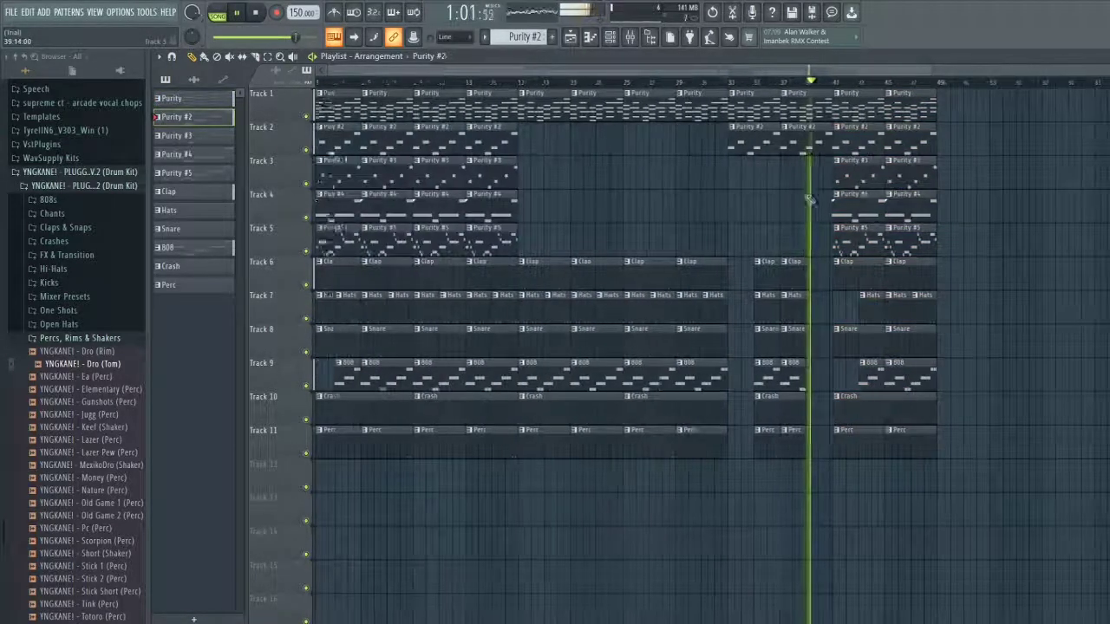
{"action": "scroll", "coordinate": [862, 314], "scroll_direction": "up", "scroll_amount": 2}
{"action": "left_click", "coordinate": [859, 315]}
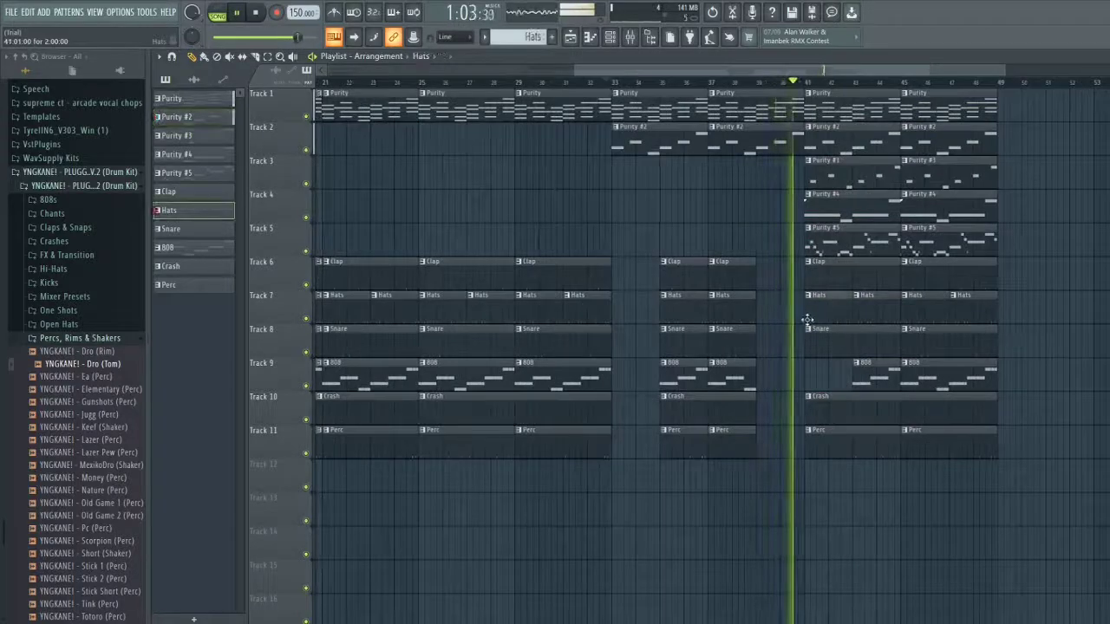
{"action": "scroll", "coordinate": [806, 320], "scroll_direction": "down", "scroll_amount": 2}
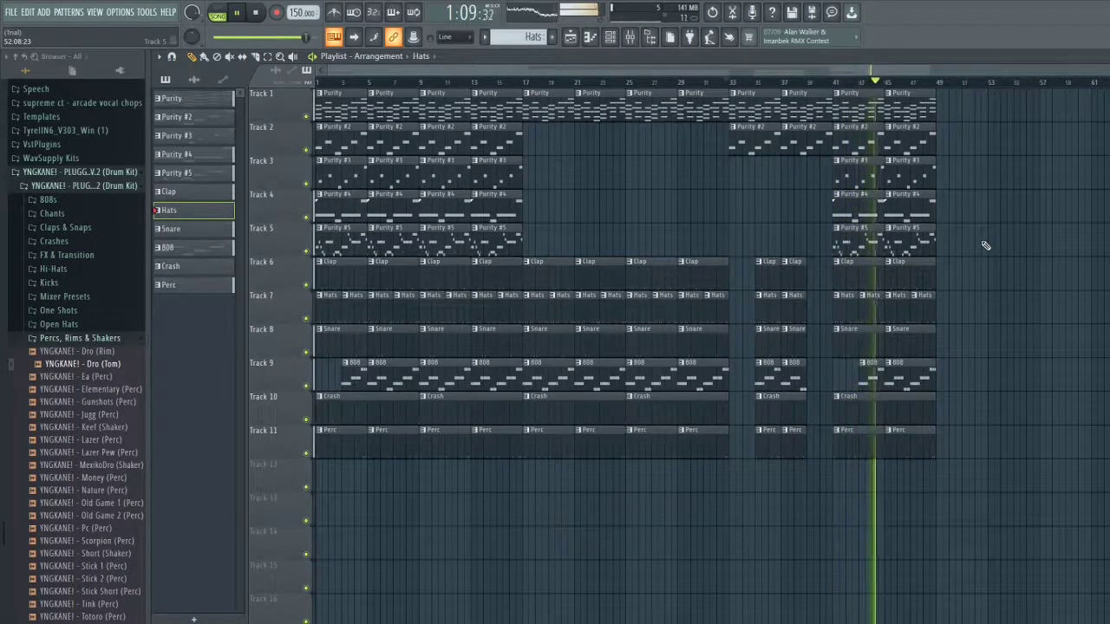
{"action": "key", "text": "space"}
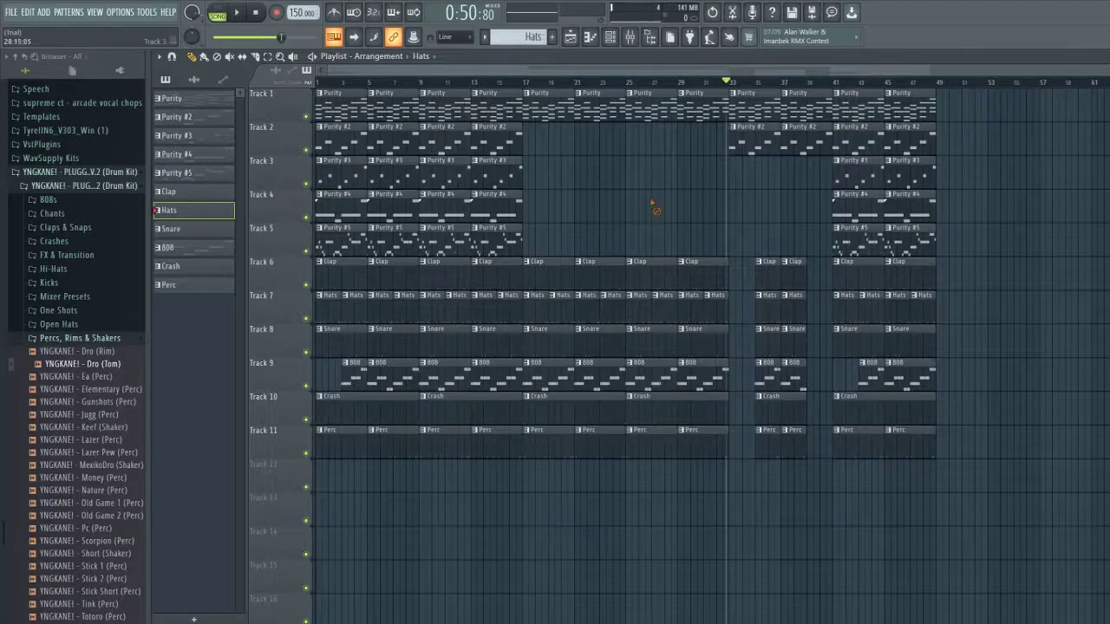
Step: Cut a drum break into tracks 6 to 11 at bars 25 to 26, with Clap, Hats and Perc re-entering slightly before bar 27, and listen to it
{"action": "scroll", "coordinate": [631, 337], "scroll_direction": "up", "scroll_amount": 10}
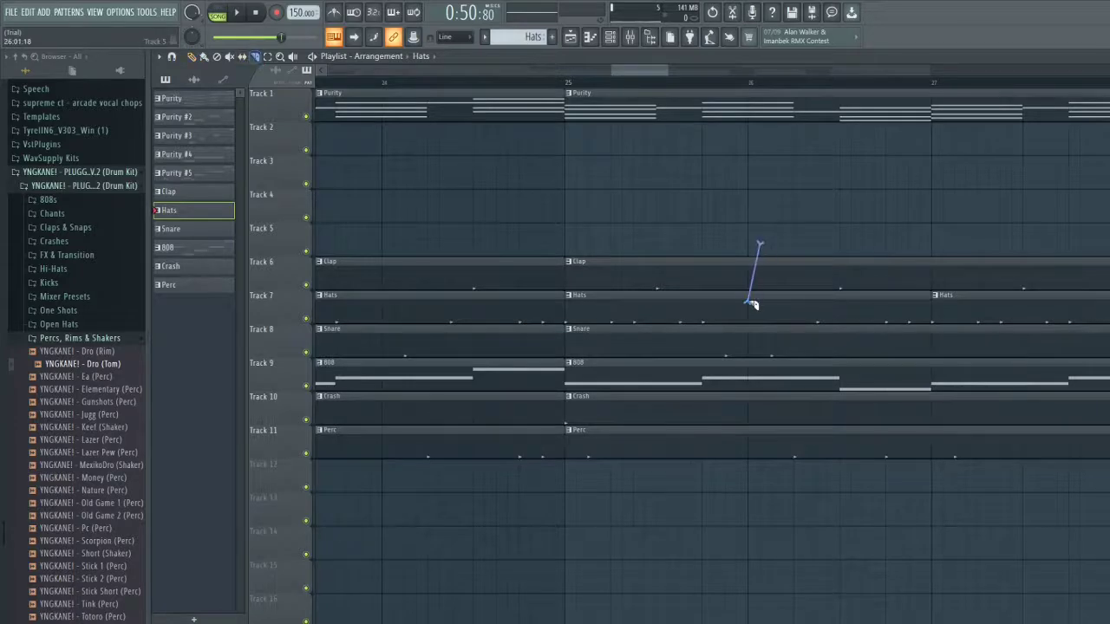
{"action": "scroll", "coordinate": [754, 300], "scroll_direction": "down", "scroll_amount": 8}
{"action": "key", "text": "space"}
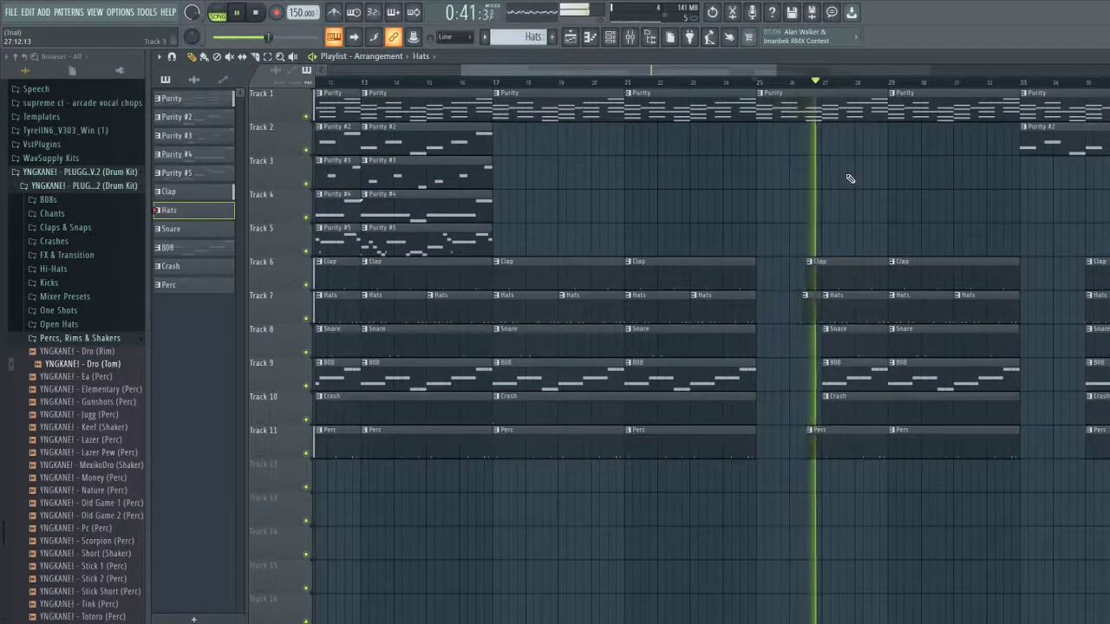
{"action": "scroll", "coordinate": [832, 196], "scroll_direction": "down", "scroll_amount": 3}
{"action": "key", "text": "space"}
{"action": "scroll", "coordinate": [815, 208], "scroll_direction": "up", "scroll_amount": 1}
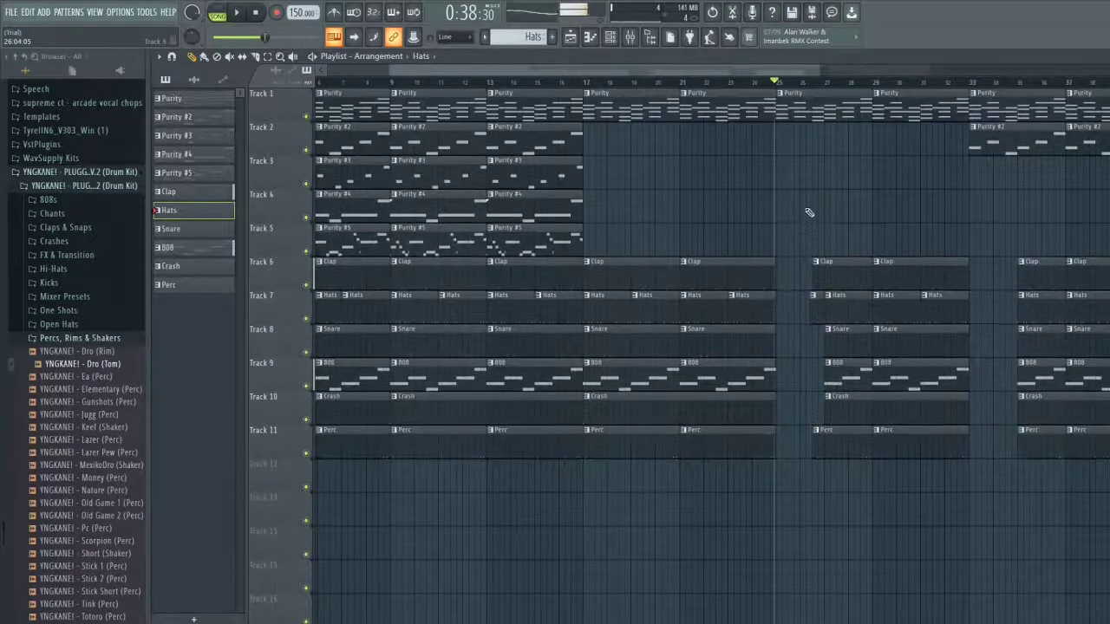
Step: Duplicate the clips of bars 17 to 48 to bars 49 to 80 and clear the selection
{"action": "scroll", "coordinate": [800, 220], "scroll_direction": "down", "scroll_amount": 3}
{"action": "left_click_drag", "start_coordinate": [989, 479], "coordinate": [935, 454]}
{"action": "key", "text": "ctrl+b"}
{"action": "scroll", "coordinate": [650, 203], "scroll_direction": "up", "scroll_amount": 5}
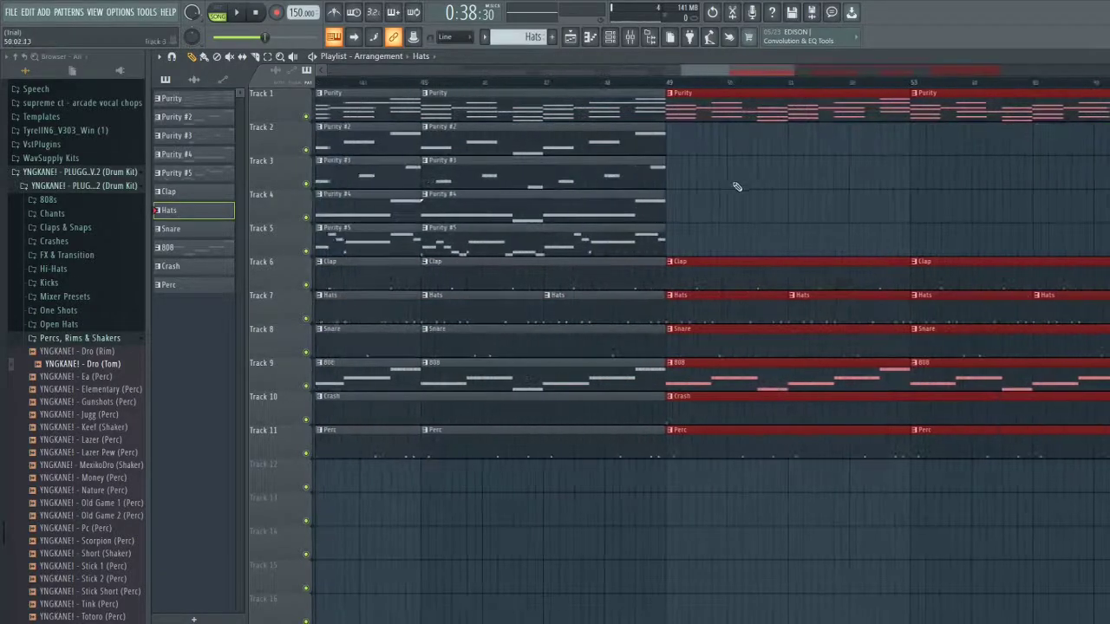
{"action": "right_click", "coordinate": [730, 187], "text": "ctrl"}
{"action": "left_click", "coordinate": [922, 208], "text": "ctrl"}
{"action": "scroll", "coordinate": [870, 228], "scroll_direction": "down", "scroll_amount": 1}
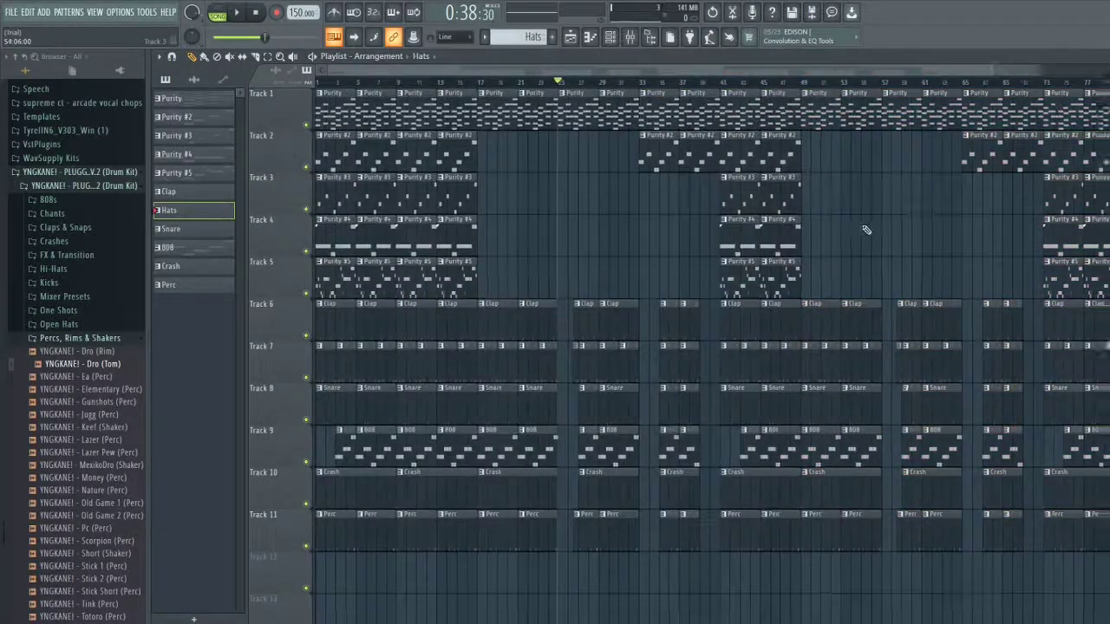
Step: Slice the Purity clip on track 1 across bars 57 and 58 and delete some of the pieces to create a stutter
{"action": "scroll", "coordinate": [731, 112], "scroll_direction": "up", "scroll_amount": 4}
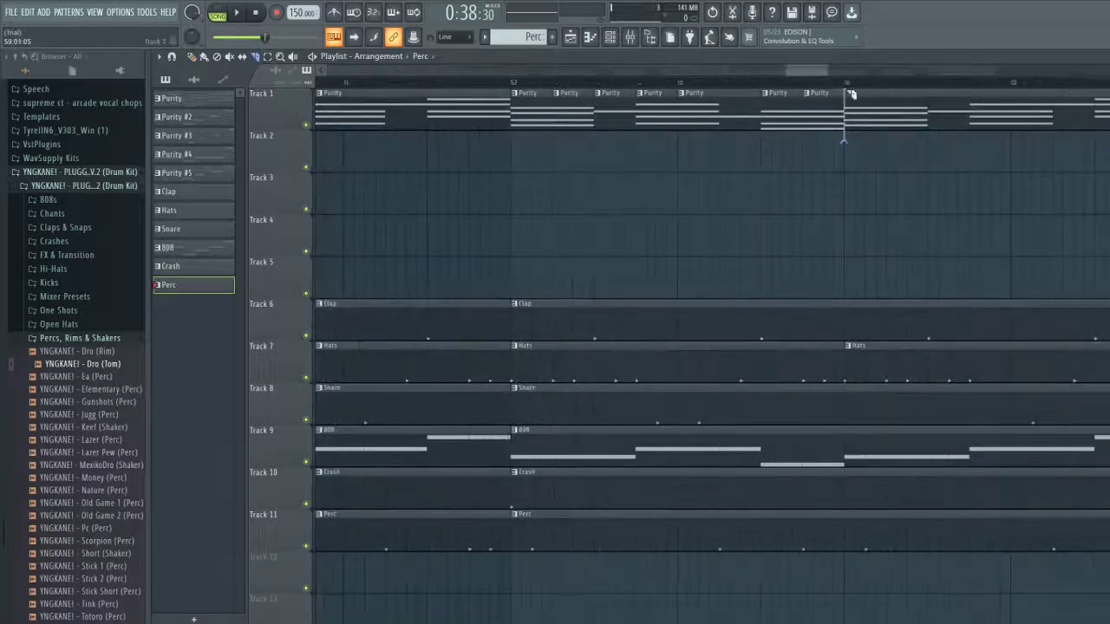
{"action": "left_click", "coordinate": [845, 94]}
{"action": "scroll", "coordinate": [659, 114], "scroll_direction": "up", "scroll_amount": 2}
{"action": "right_click", "coordinate": [790, 114]}
{"action": "scroll", "coordinate": [582, 100], "scroll_direction": "down", "scroll_amount": 2}
{"action": "left_click", "coordinate": [572, 84]}
{"action": "scroll", "coordinate": [820, 217], "scroll_direction": "down", "scroll_amount": 2}
{"action": "scroll", "coordinate": [717, 277], "scroll_direction": "up", "scroll_amount": 3}
Step: Slice the clips on tracks 6 to 11 in bars 57 and 58 at the edges of the Purity pieces
{"action": "left_click_drag", "start_coordinate": [697, 301], "coordinate": [697, 537]}
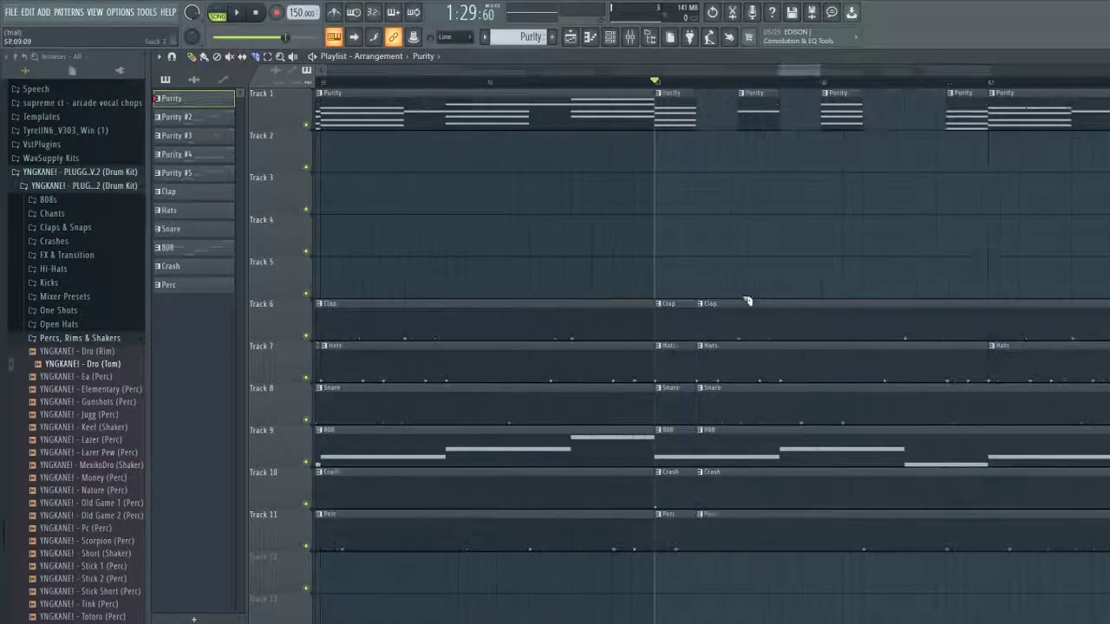
{"action": "scroll", "coordinate": [747, 301], "scroll_direction": "up", "scroll_amount": 3}
{"action": "left_click_drag", "start_coordinate": [731, 190], "coordinate": [754, 460]}
{"action": "scroll", "coordinate": [728, 299], "scroll_direction": "down", "scroll_amount": 2}
{"action": "left_click_drag", "start_coordinate": [707, 300], "coordinate": [709, 542]}
{"action": "left_click_drag", "start_coordinate": [936, 299], "coordinate": [936, 542]}
{"action": "left_click_drag", "start_coordinate": [993, 542], "coordinate": [993, 299]}
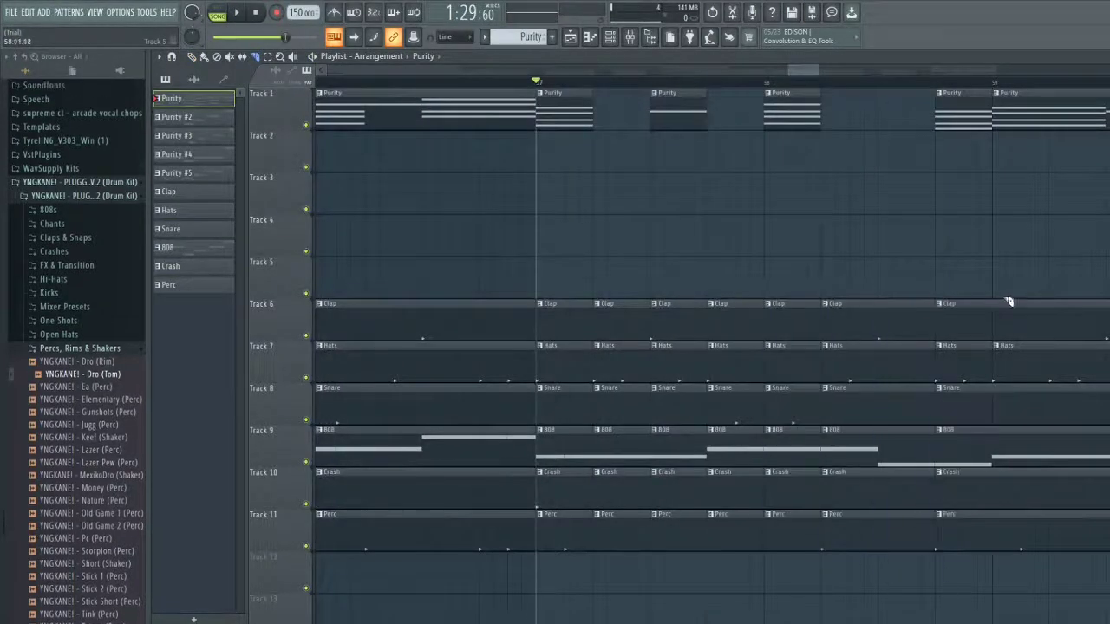
Step: Delete the sliced drum and 808 pieces that fall in the gaps of bars 57 and 58, and start playback
{"action": "scroll", "coordinate": [953, 302], "scroll_direction": "down", "scroll_amount": 2}
{"action": "right_click", "coordinate": [837, 444]}
{"action": "right_click", "coordinate": [681, 381]}
{"action": "key", "text": "space"}
{"action": "key", "text": "space"}
{"action": "scroll", "coordinate": [798, 330], "scroll_direction": "up", "scroll_amount": 4}
{"action": "left_click", "coordinate": [644, 121]}
{"action": "scroll", "coordinate": [508, 121], "scroll_direction": "down", "scroll_amount": 5}
{"action": "key", "text": "space"}
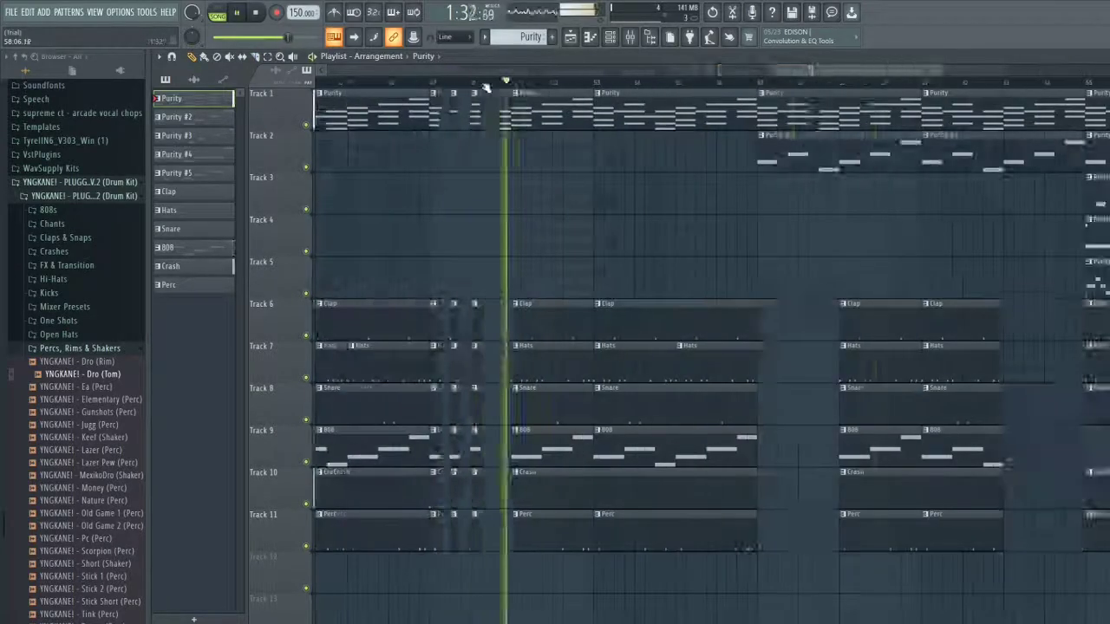
Step: Replay the song from just before bar 57 to check the stutter break and the re-entry at bar 59
{"action": "key", "text": "space"}
{"action": "scroll", "coordinate": [485, 95], "scroll_direction": "up", "scroll_amount": 1}
{"action": "left_click", "coordinate": [485, 83]}
{"action": "scroll", "coordinate": [761, 228], "scroll_direction": "up", "scroll_amount": 3}
{"action": "key", "text": "space"}
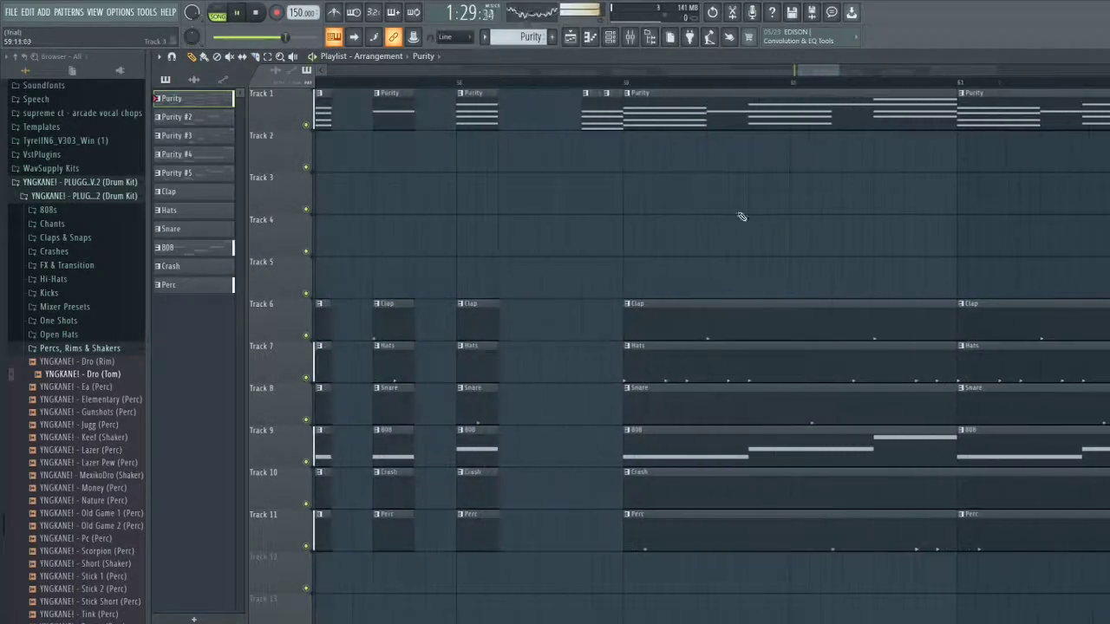
{"action": "scroll", "coordinate": [528, 176], "scroll_direction": "down", "scroll_amount": 2}
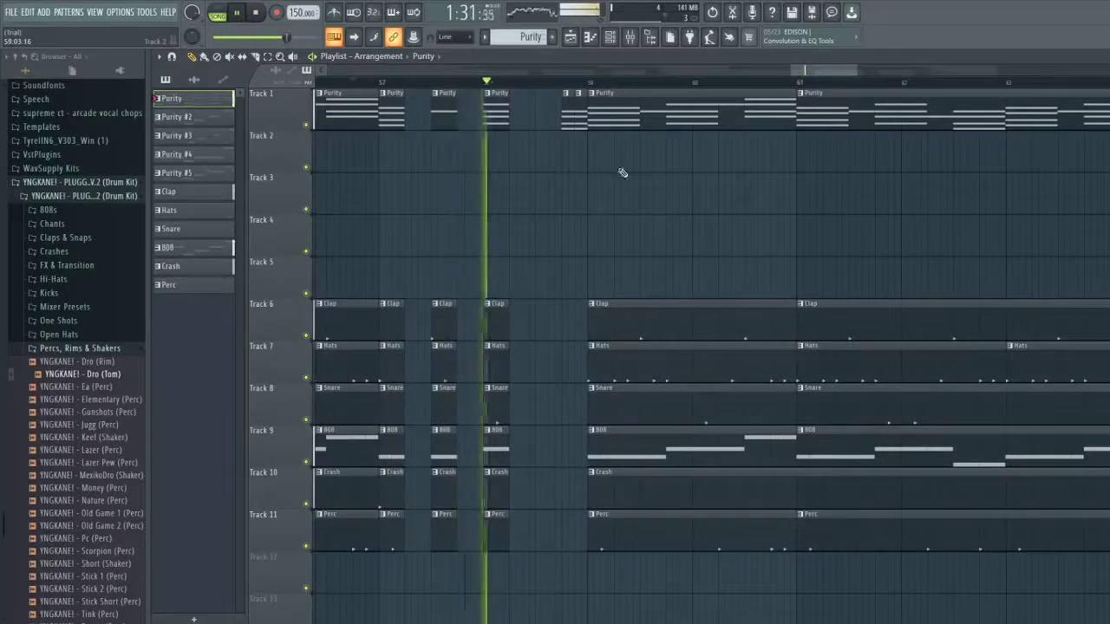
{"action": "scroll", "coordinate": [678, 168], "scroll_direction": "down", "scroll_amount": 2}
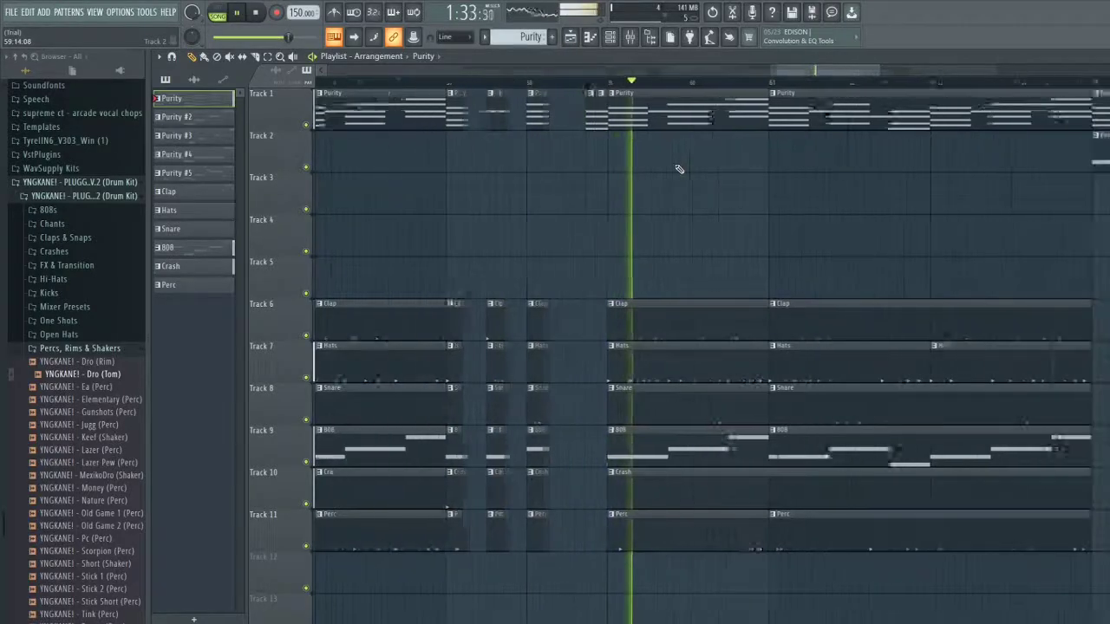
{"action": "scroll", "coordinate": [750, 168], "scroll_direction": "down", "scroll_amount": 2}
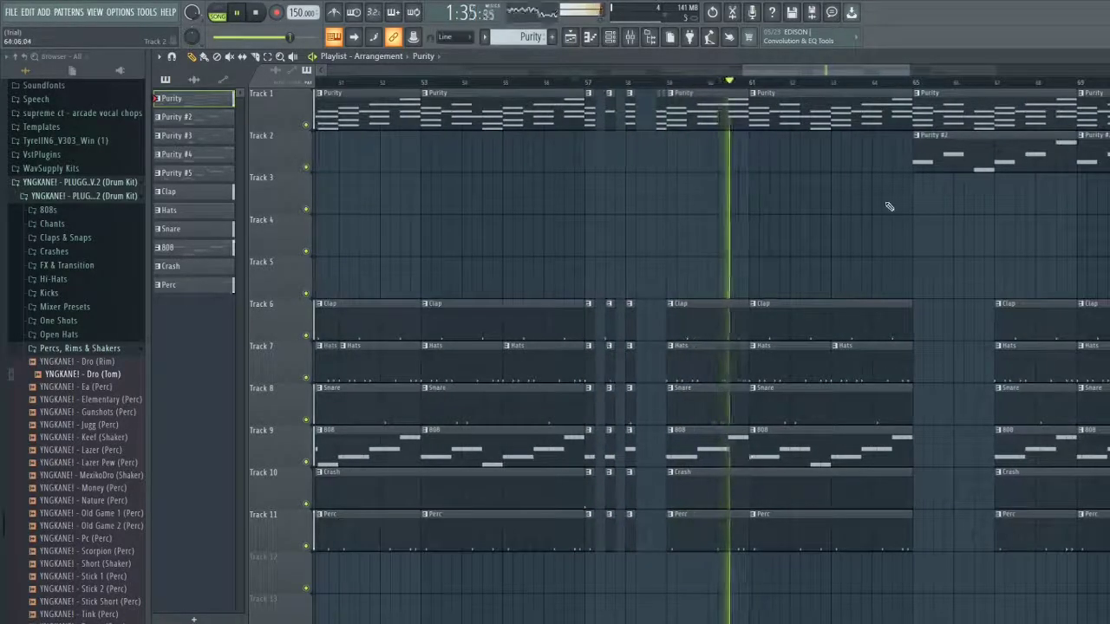
{"action": "key", "text": "space"}
Step: Remove the Purity #2 clips from bars 65 to 72 and place copies of the two Purity #5 clips there on track 5
{"action": "scroll", "coordinate": [790, 188], "scroll_direction": "down", "scroll_amount": 4}
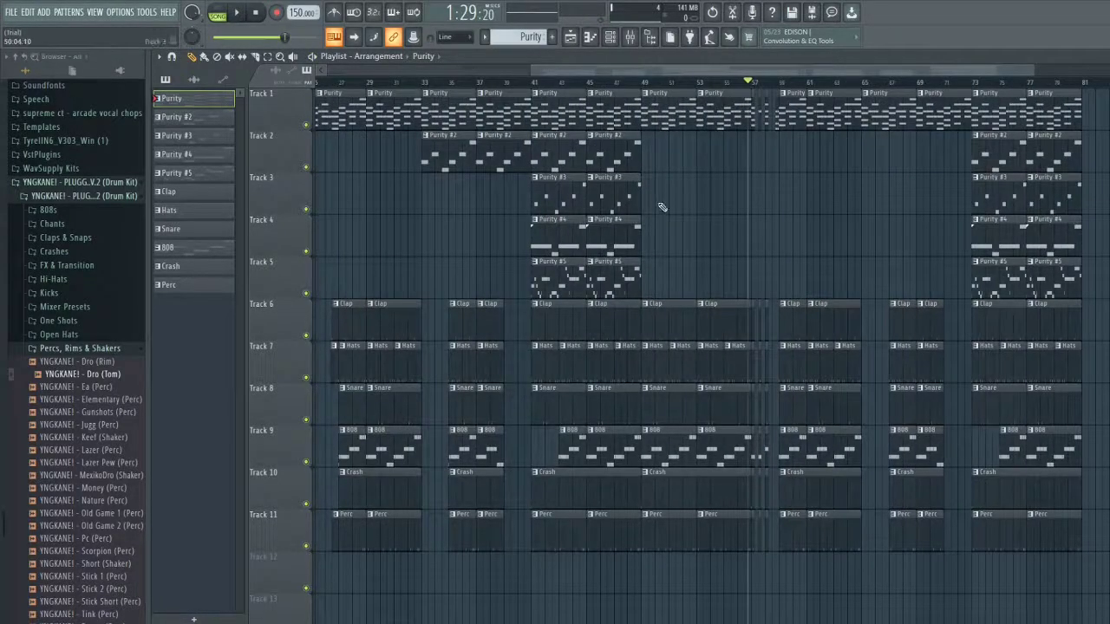
{"action": "left_click_drag", "start_coordinate": [659, 207], "coordinate": [551, 193]}
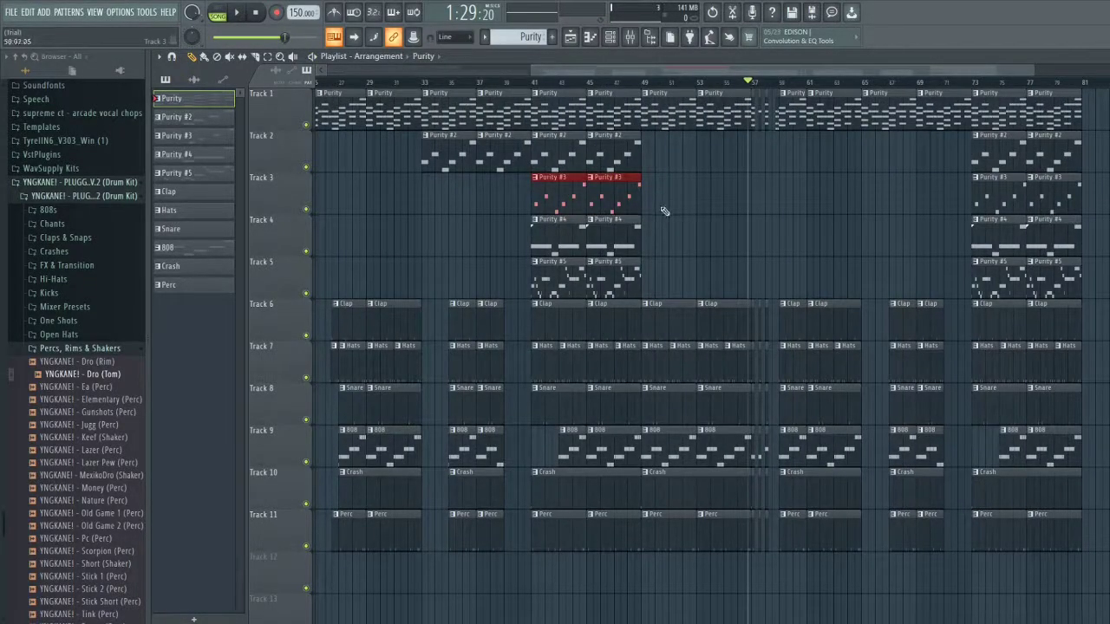
{"action": "left_click_drag", "start_coordinate": [671, 243], "coordinate": [532, 236]}
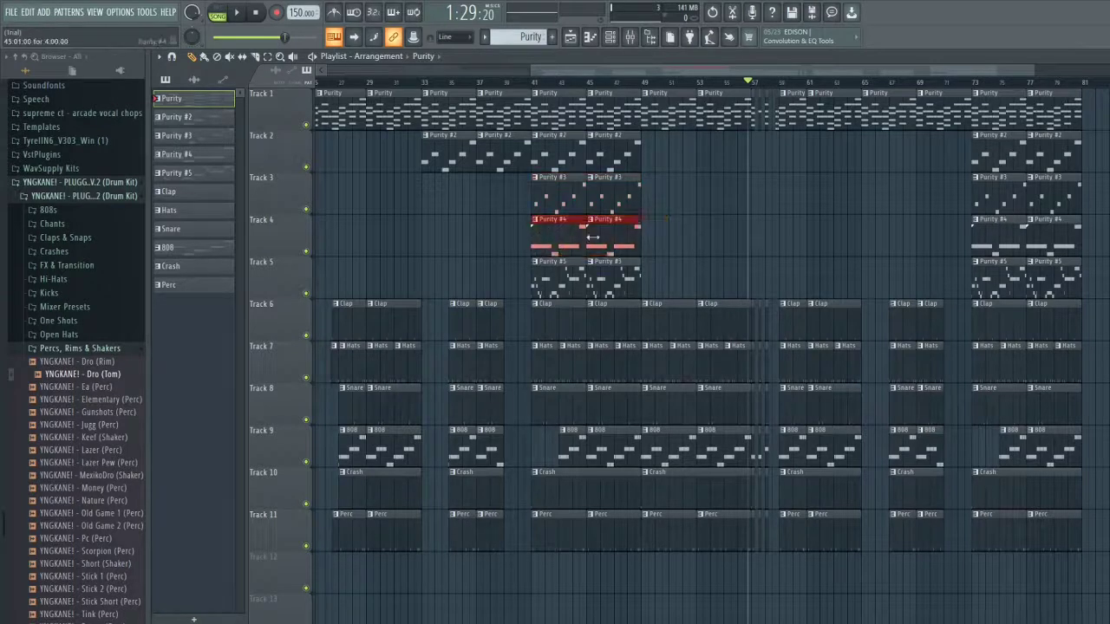
{"action": "key", "text": "ctrl+b"}
{"action": "key", "text": "Delete"}
{"action": "left_click_drag", "start_coordinate": [666, 269], "coordinate": [891, 276]}
{"action": "key", "text": "ctrl+b"}
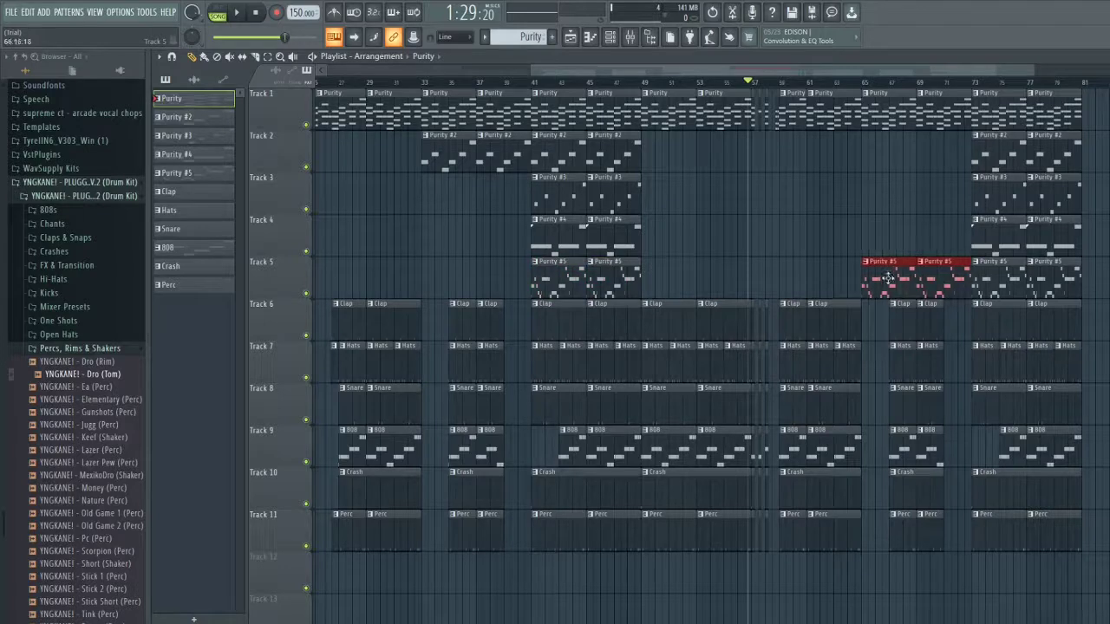
Step: Play the song from just before bar 65 to audition the Purity #5 section, and clear the selection
{"action": "left_click", "coordinate": [852, 83]}
{"action": "key", "text": "space"}
{"action": "left_click", "coordinate": [903, 188], "text": "ctrl"}
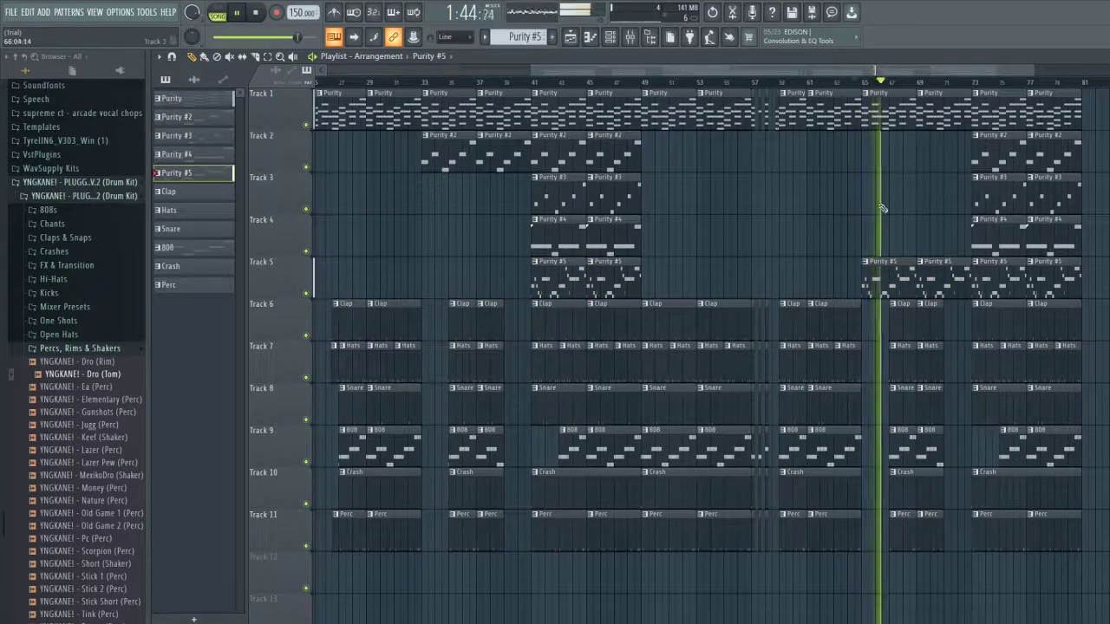
Step: Copy the clips of bars 9 to 16 to bars 81 to 88, check their alignment and clear the selection
{"action": "scroll", "coordinate": [924, 237], "scroll_direction": "down", "scroll_amount": 3}
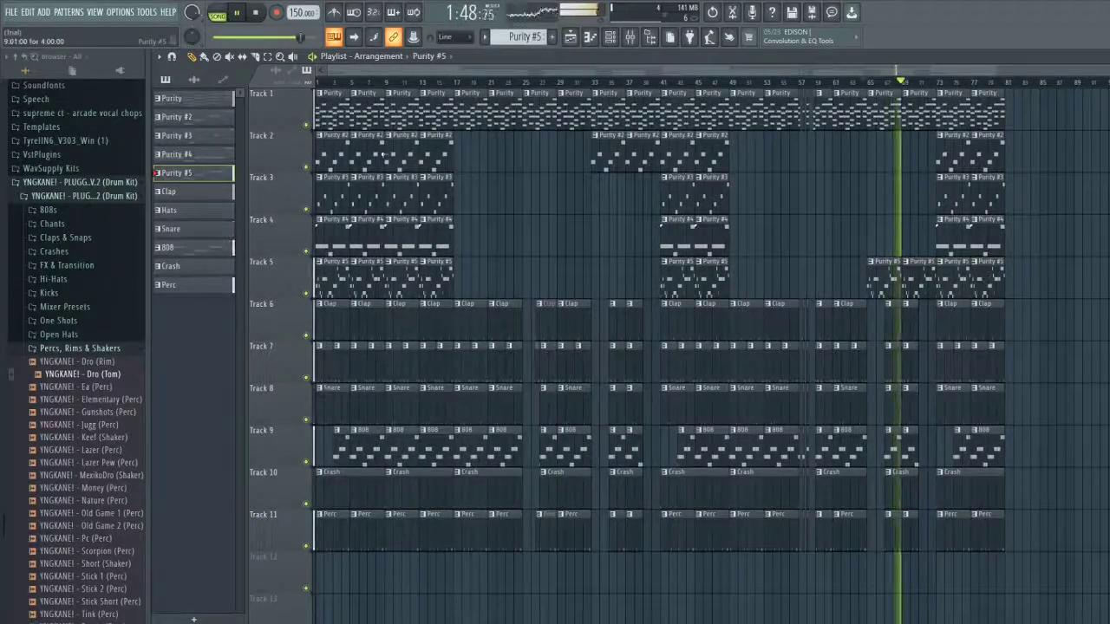
{"action": "left_click_drag", "start_coordinate": [392, 87], "coordinate": [446, 556]}
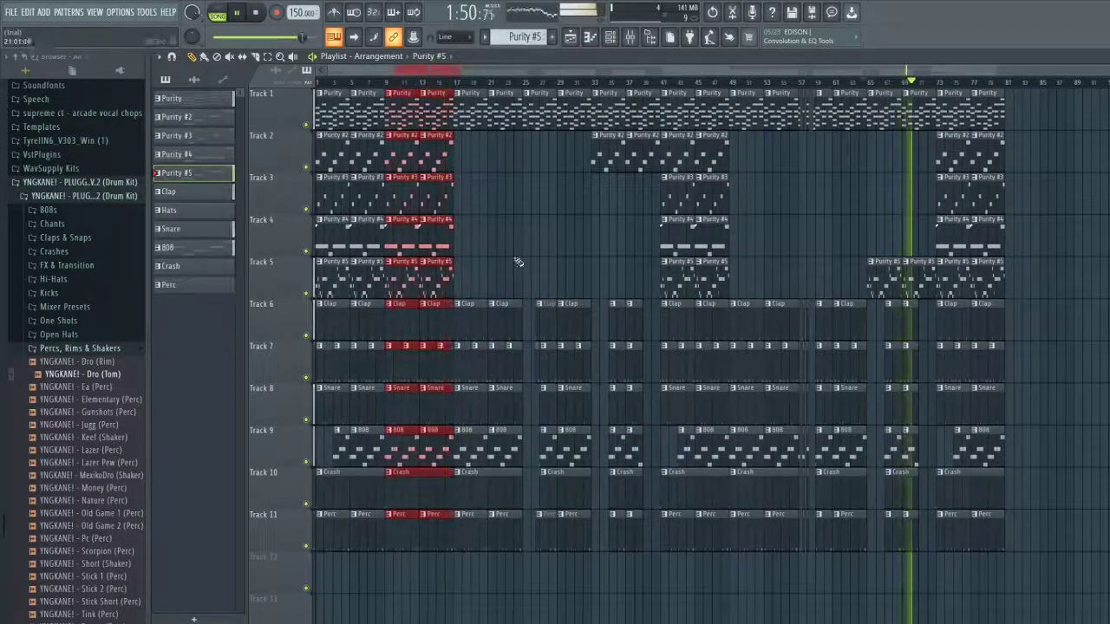
{"action": "key", "text": "ctrl+b"}
{"action": "left_click_drag", "start_coordinate": [467, 113], "coordinate": [1015, 104]}
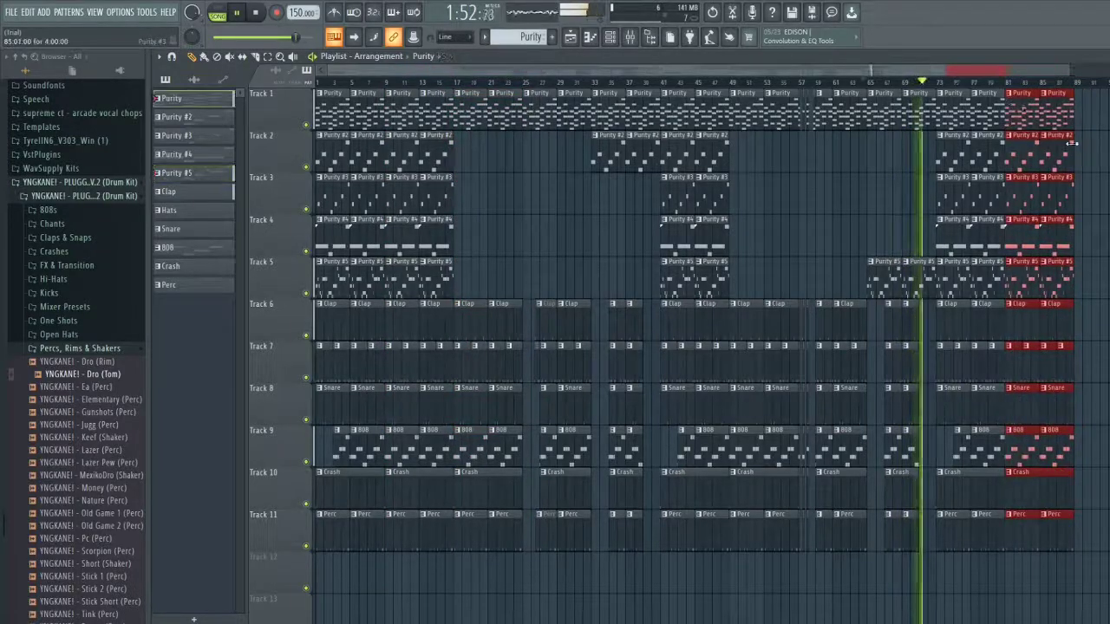
{"action": "scroll", "coordinate": [1062, 149], "scroll_direction": "up", "scroll_amount": 5}
{"action": "scroll", "coordinate": [1032, 181], "scroll_direction": "down", "scroll_amount": 5}
{"action": "left_click", "coordinate": [1037, 169], "text": "ctrl"}
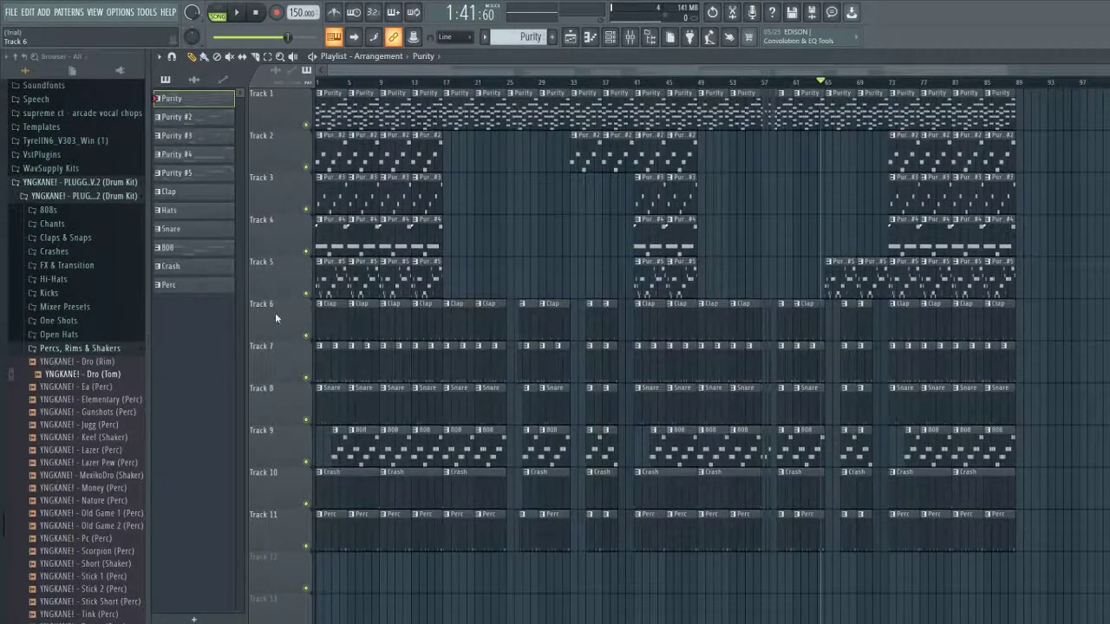
Step: Open the drum kit's FX & Transition folder and look through its samples
{"action": "scroll", "coordinate": [417, 405], "scroll_direction": "down", "scroll_amount": 3}
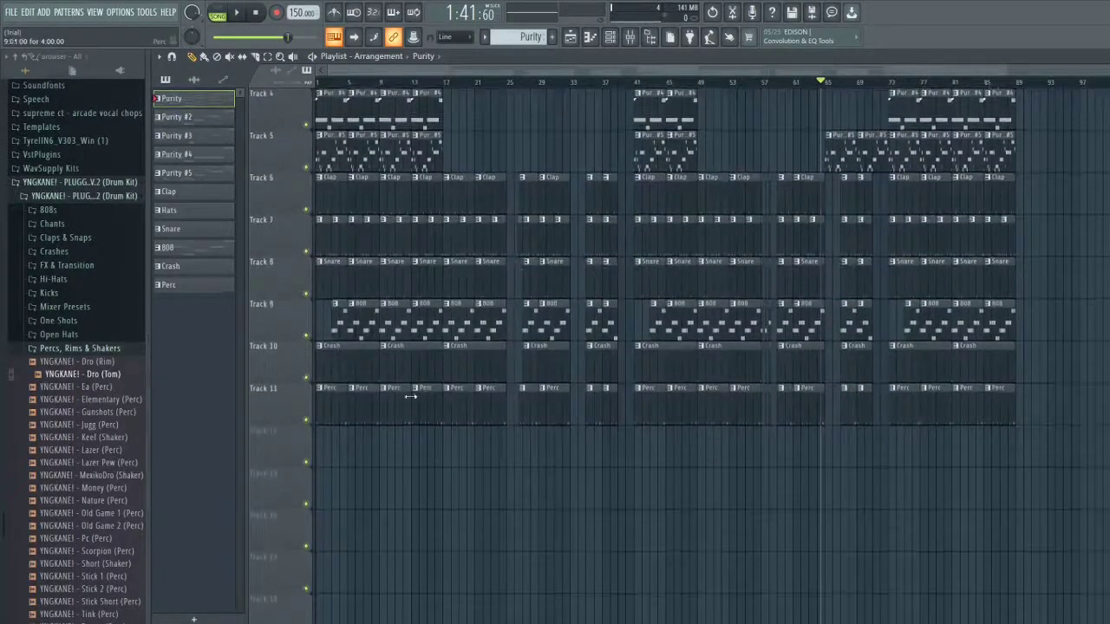
{"action": "left_click", "coordinate": [63, 265]}
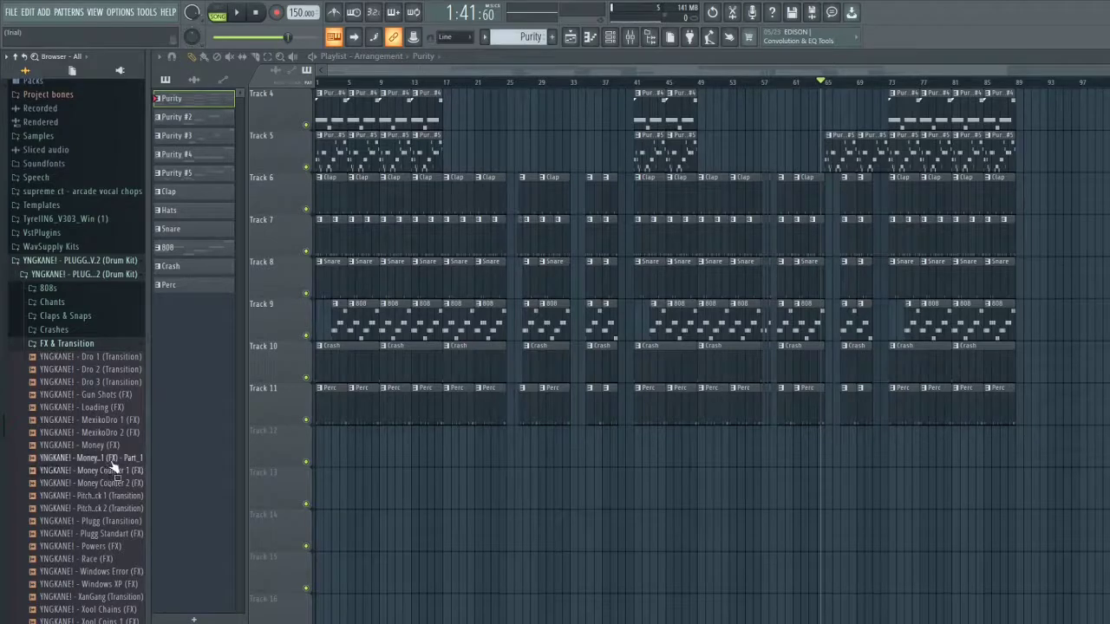
{"action": "scroll", "coordinate": [117, 447], "scroll_direction": "down", "scroll_amount": 6}
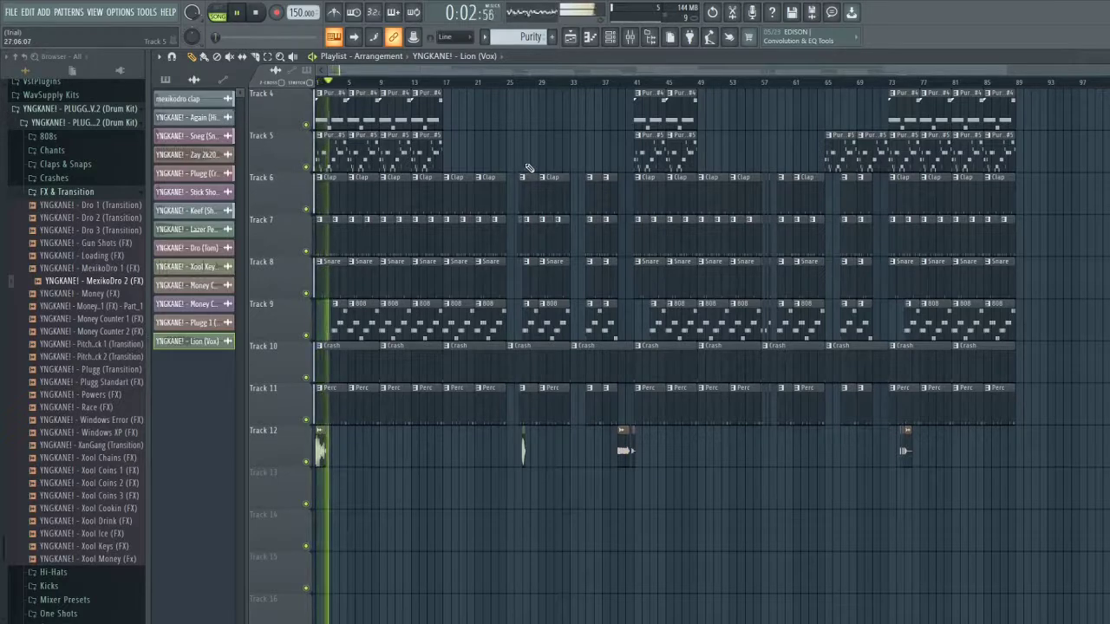
Step: Play the song from bar 26 to hear the effect sample on track 12 near bar 27
{"action": "key", "text": "space"}
{"action": "left_click", "coordinate": [513, 84]}
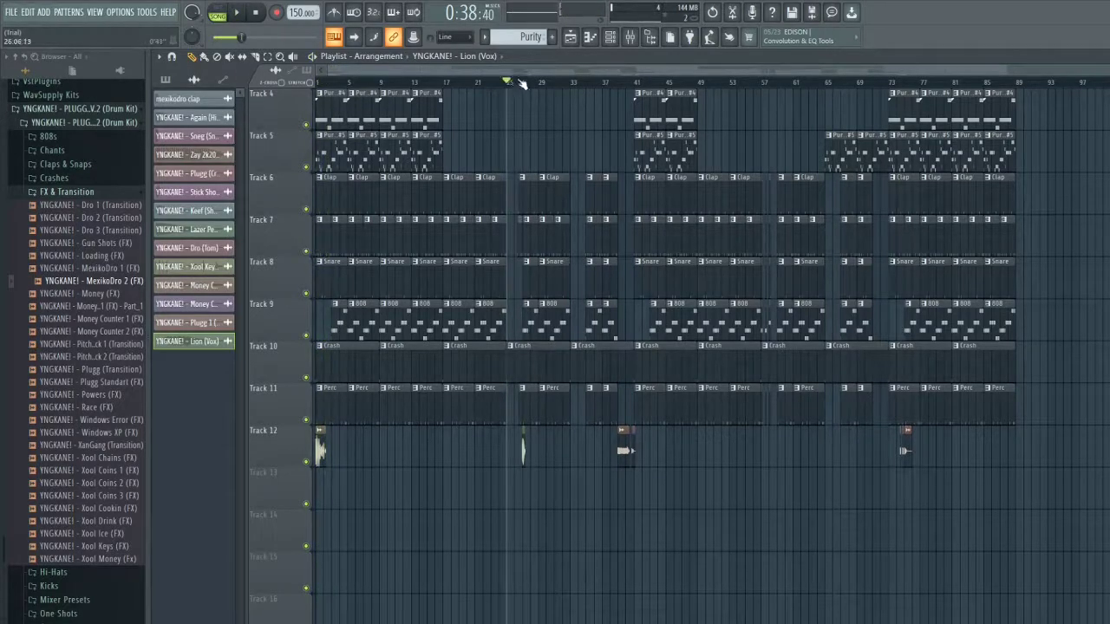
{"action": "left_click", "coordinate": [516, 85]}
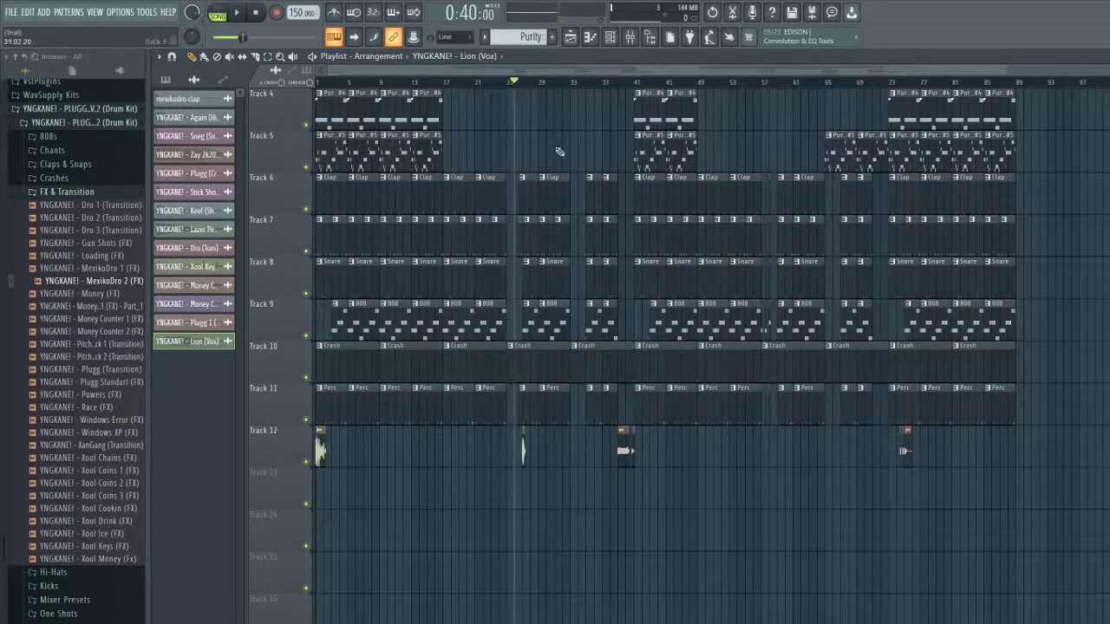
{"action": "key", "text": "space"}
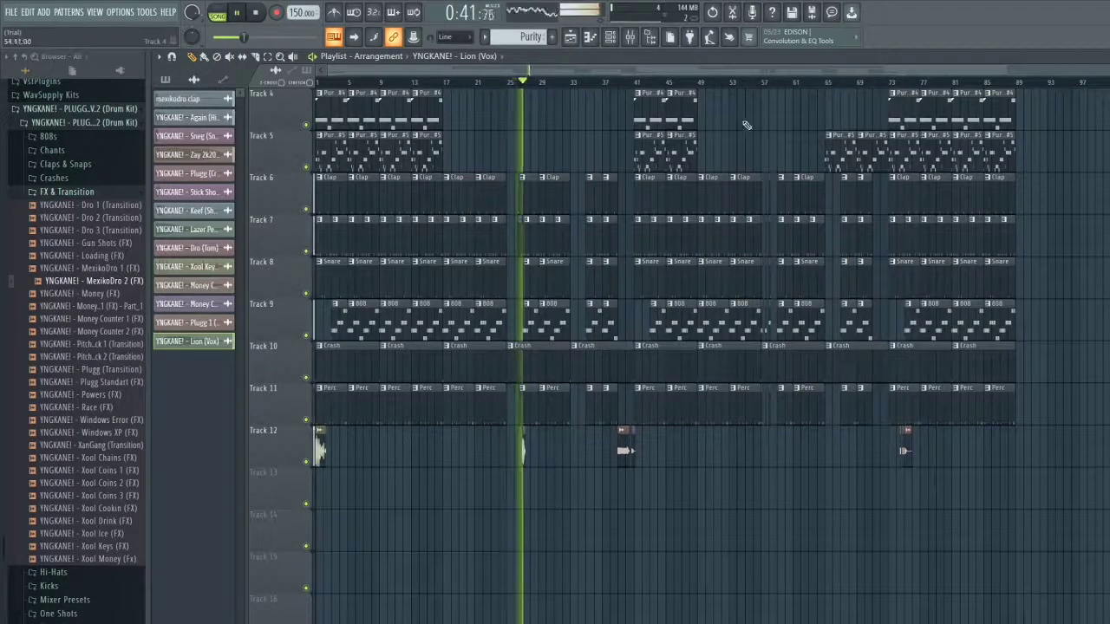
{"action": "key", "text": "space"}
Step: Play the song from bar 39 to hear the FX samples on track 12 leading into bar 41
{"action": "left_click", "coordinate": [618, 84]}
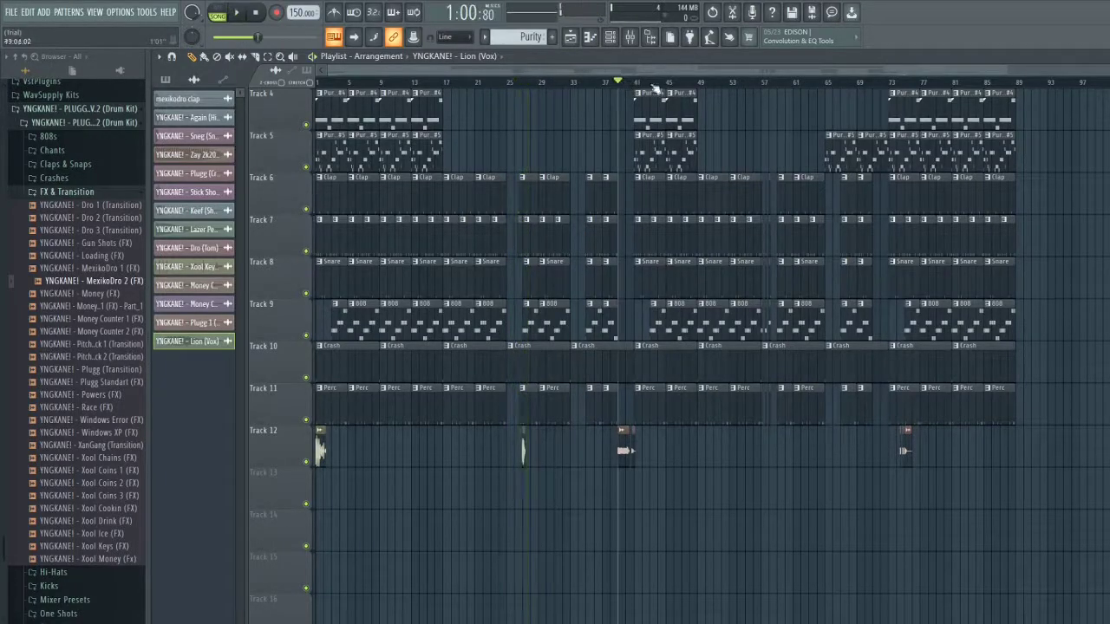
{"action": "key", "text": "space"}
{"action": "scroll", "coordinate": [574, 366], "scroll_direction": "up", "scroll_amount": 5}
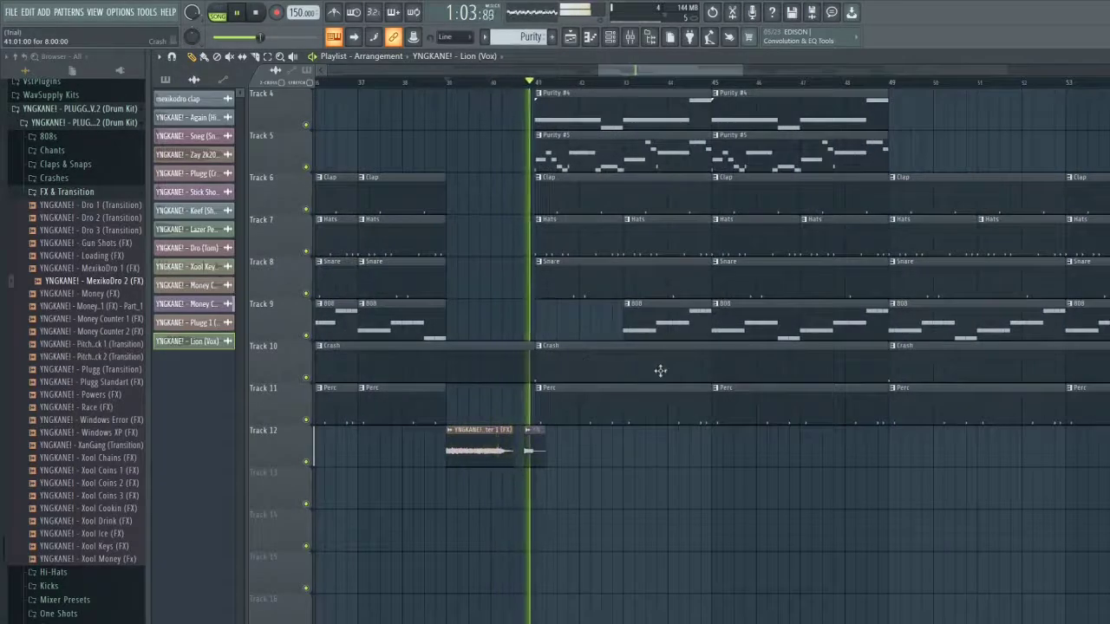
{"action": "scroll", "coordinate": [661, 371], "scroll_direction": "down", "scroll_amount": 2}
{"action": "scroll", "coordinate": [662, 371], "scroll_direction": "down", "scroll_amount": 3}
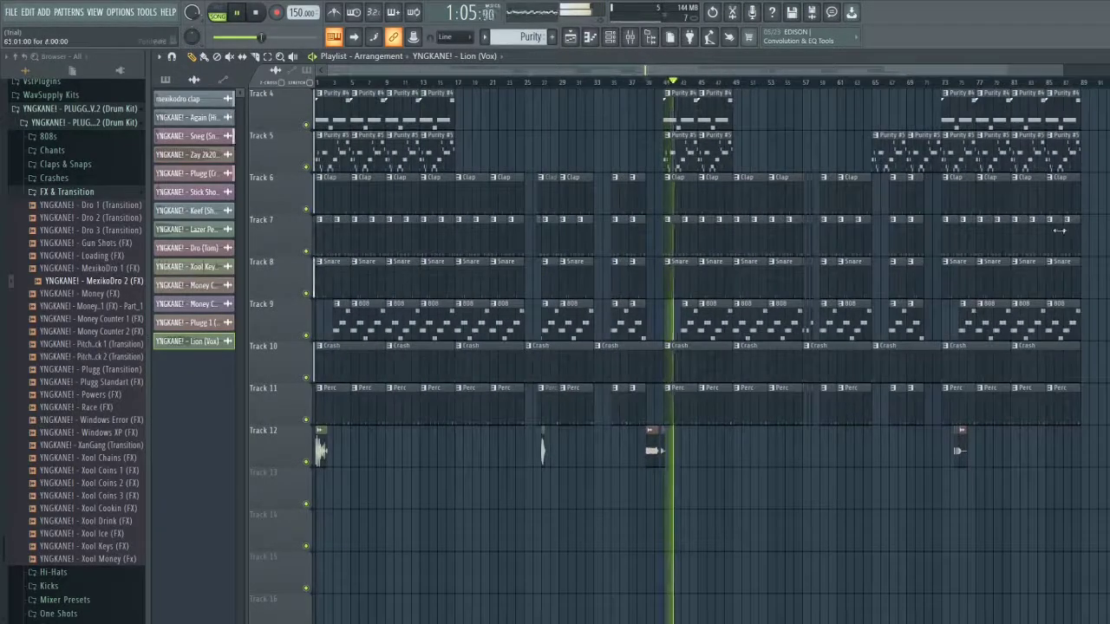
Step: Play the song from bar 73 to hear the last FX sample on track 12, and stop playback
{"action": "left_click", "coordinate": [943, 83]}
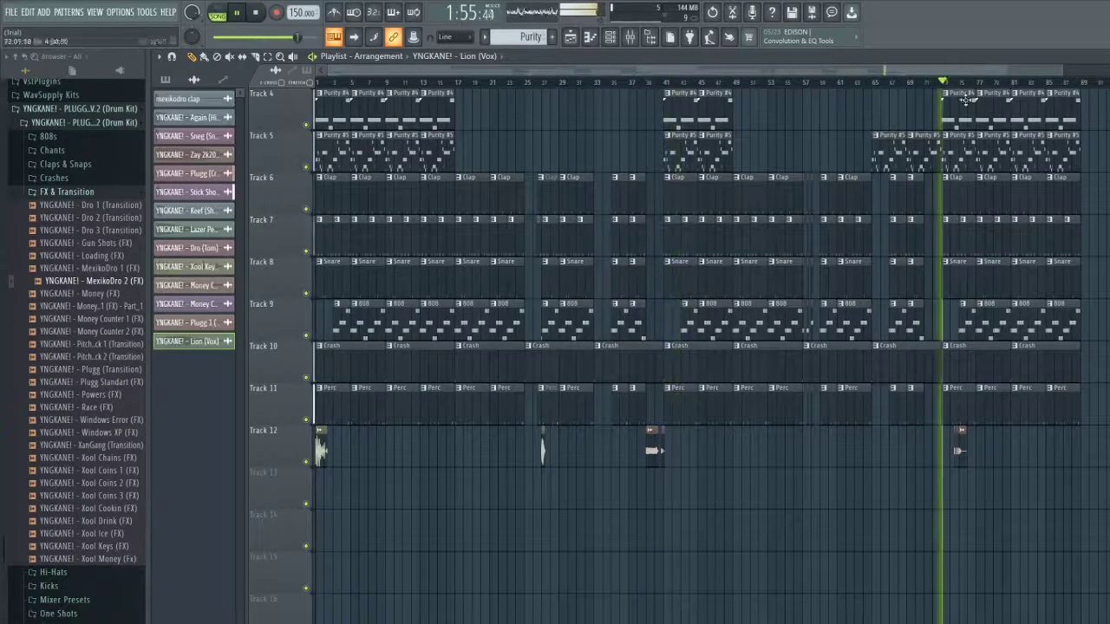
{"action": "scroll", "coordinate": [1094, 410], "scroll_direction": "up", "scroll_amount": 2}
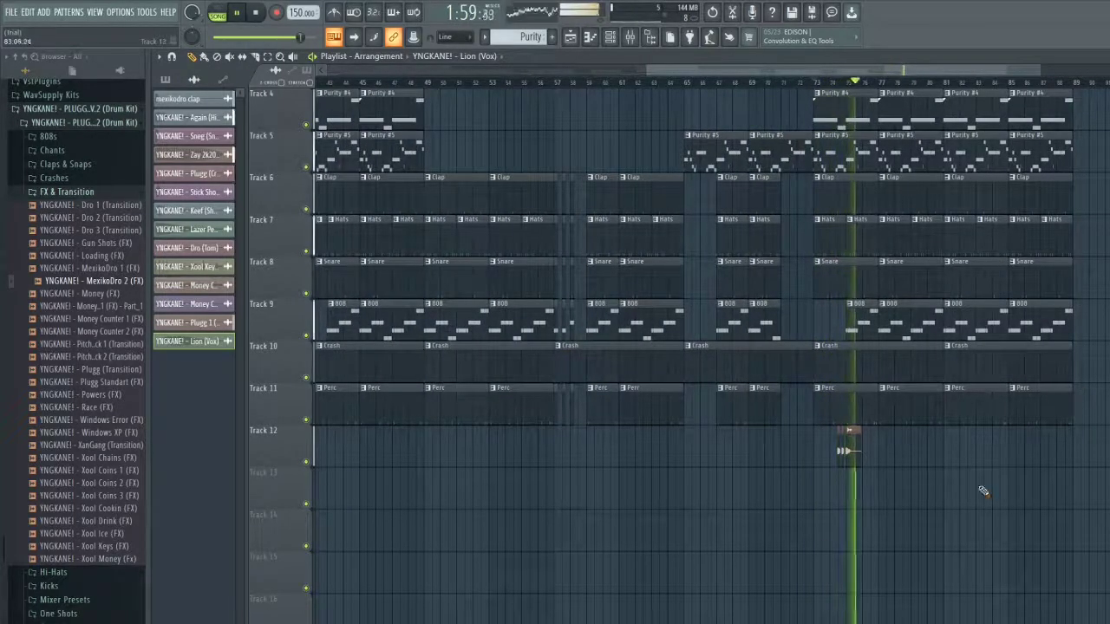
{"action": "key", "text": "space"}
{"action": "scroll", "coordinate": [646, 373], "scroll_direction": "down", "scroll_amount": 1}
{"action": "scroll", "coordinate": [646, 373], "scroll_direction": "down", "scroll_amount": 2}
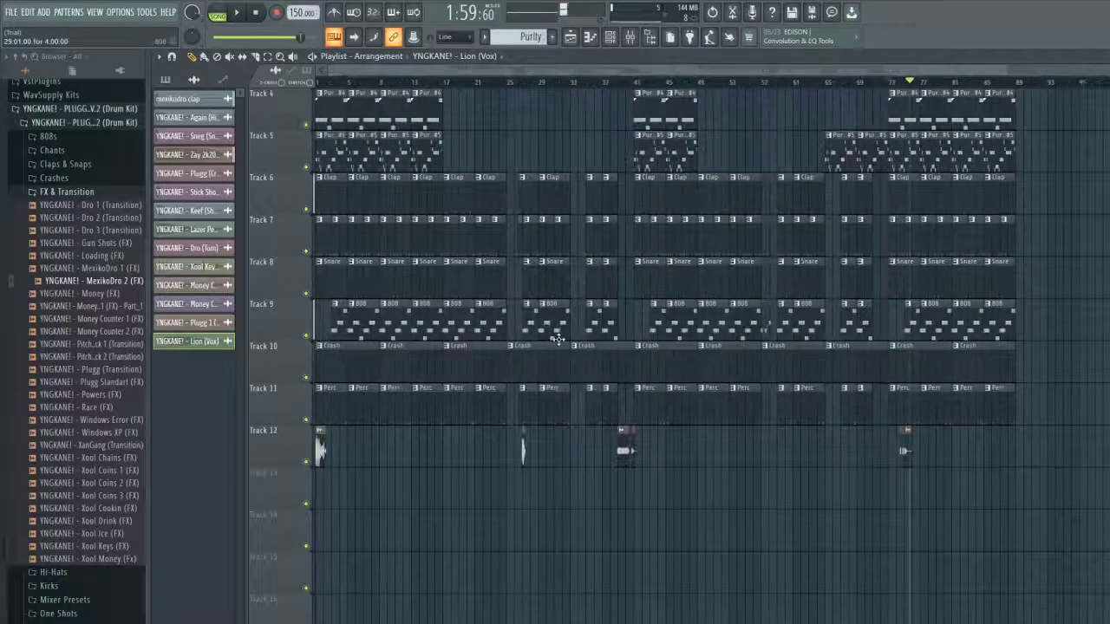
Step: Add Fruity Love Philter to the Master mixer track and create a song-length automation clip for its mix level on track 13
{"action": "left_click", "coordinate": [630, 37]}
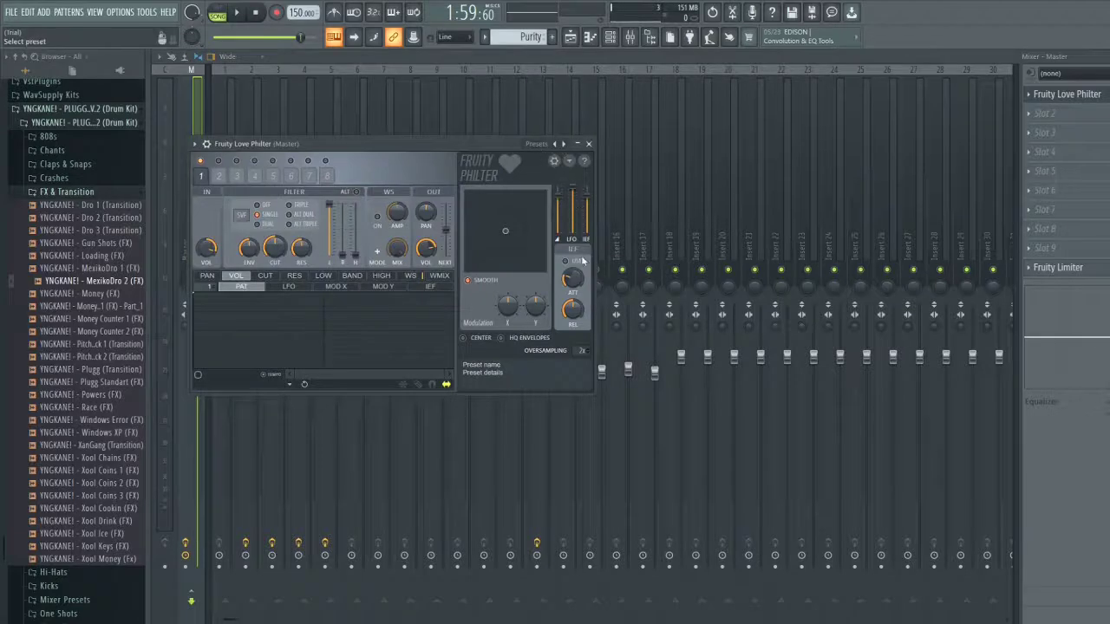
{"action": "left_click", "coordinate": [589, 144]}
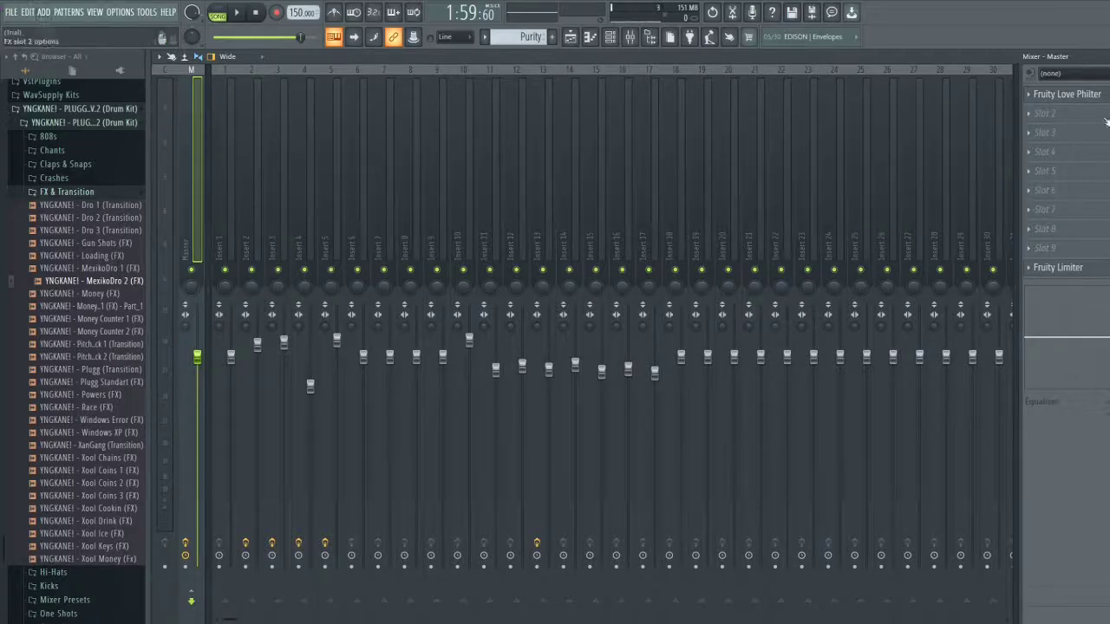
{"action": "left_click", "coordinate": [1107, 56]}
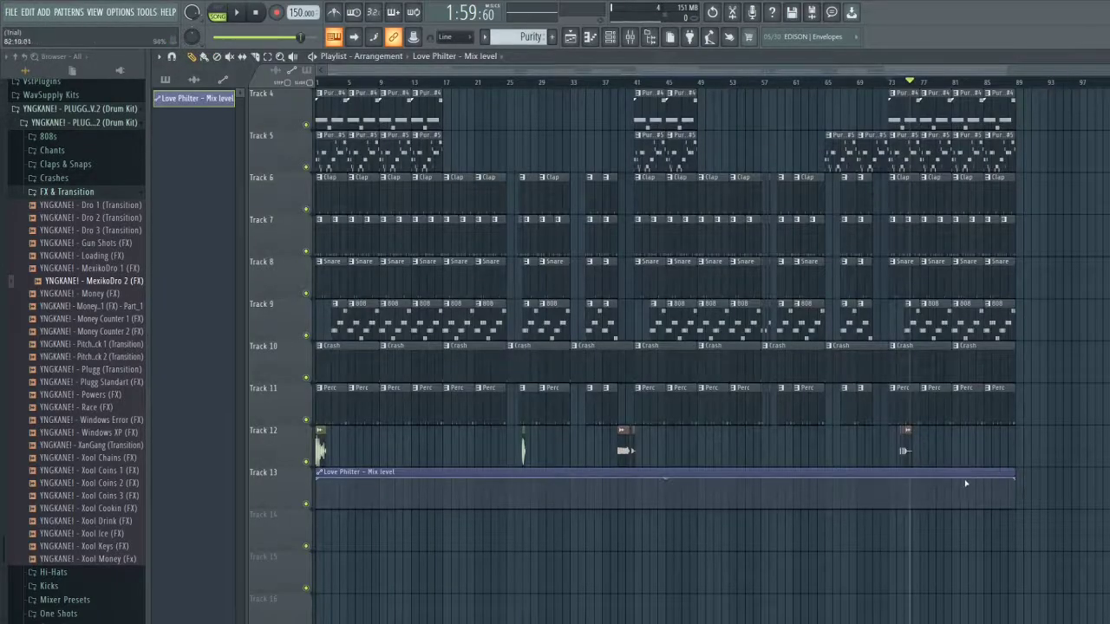
Step: Shape the Love Philter mix level automation to stay at its minimum from the song start until bar 81, then jump up
{"action": "scroll", "coordinate": [965, 483], "scroll_direction": "up", "scroll_amount": 6}
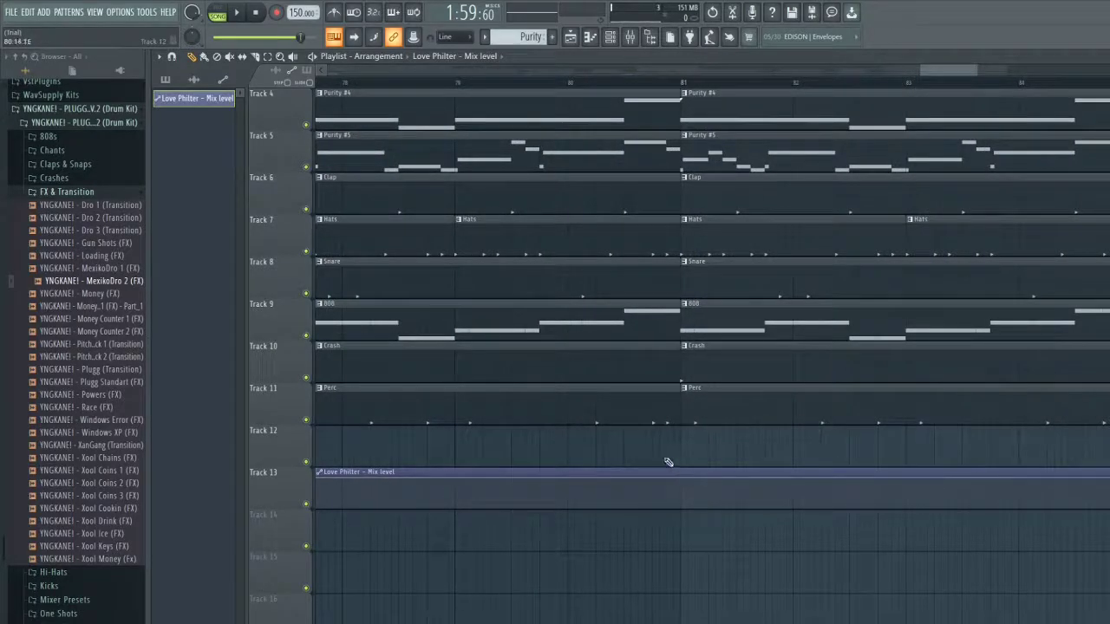
{"action": "scroll", "coordinate": [660, 472], "scroll_direction": "down", "scroll_amount": 3}
{"action": "right_click", "coordinate": [652, 477]}
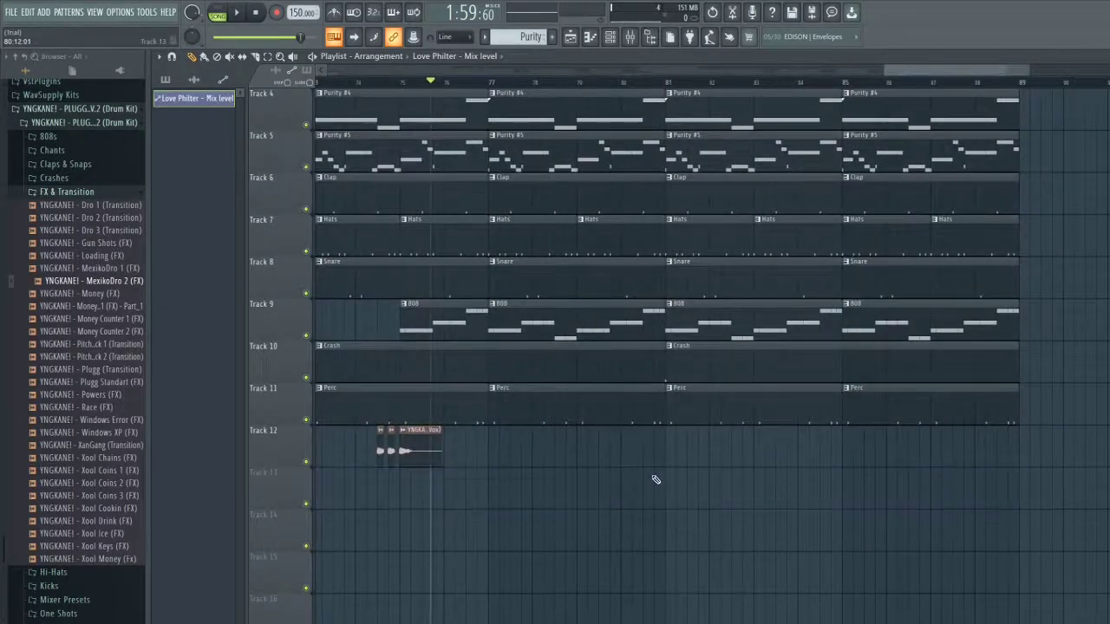
{"action": "key", "text": "ctrl+z"}
{"action": "right_click", "coordinate": [656, 479]}
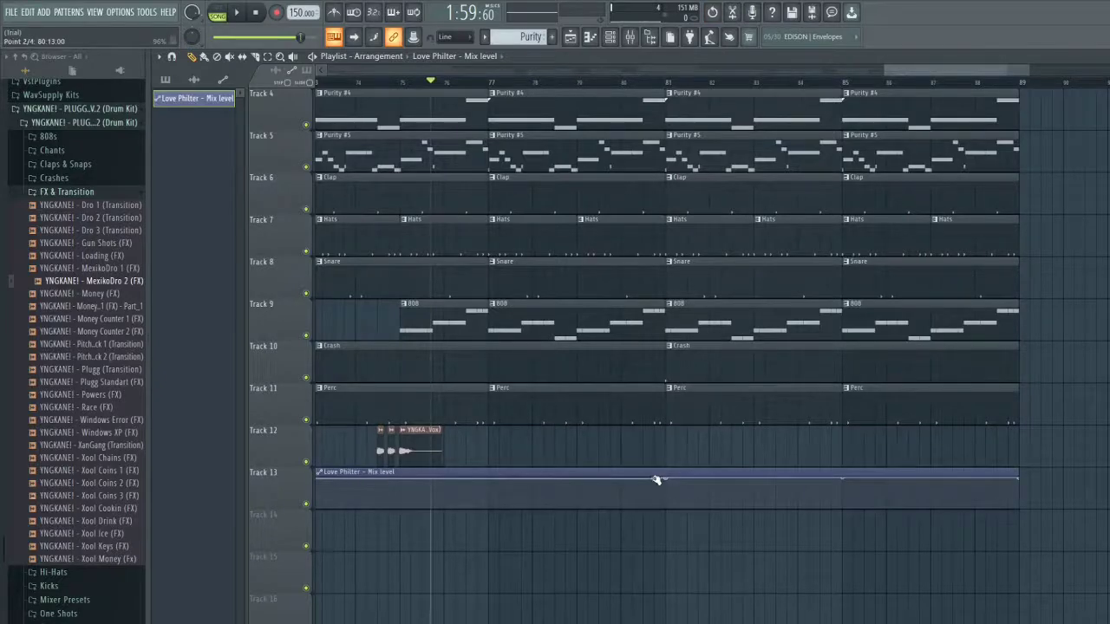
{"action": "left_click_drag", "start_coordinate": [657, 479], "coordinate": [665, 514]}
{"action": "scroll", "coordinate": [622, 503], "scroll_direction": "down", "scroll_amount": 5}
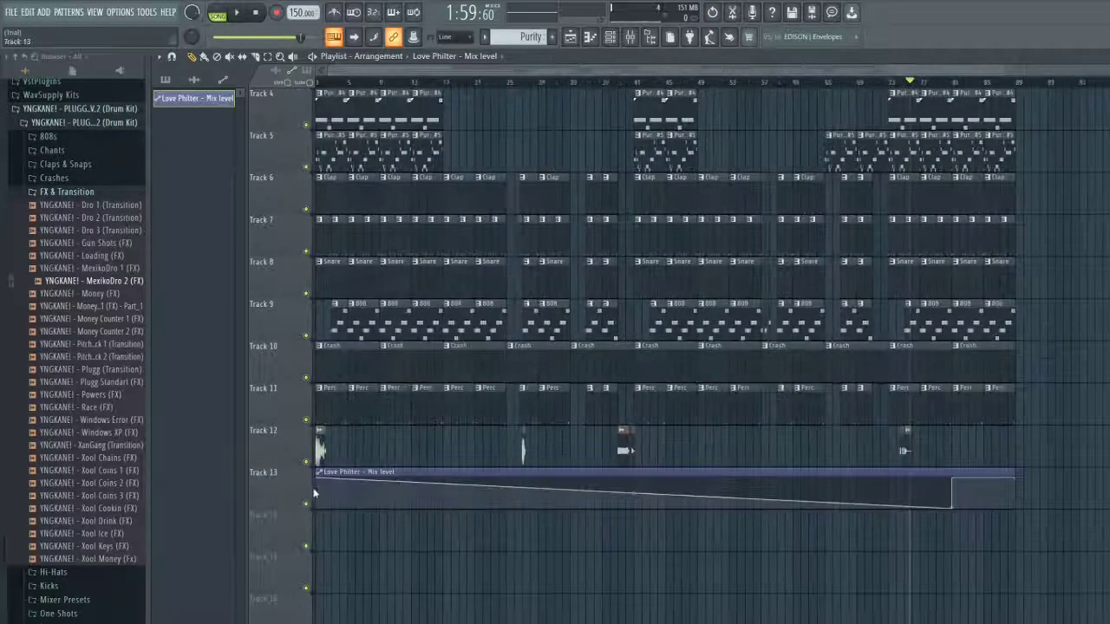
{"action": "left_click_drag", "start_coordinate": [317, 479], "coordinate": [313, 533]}
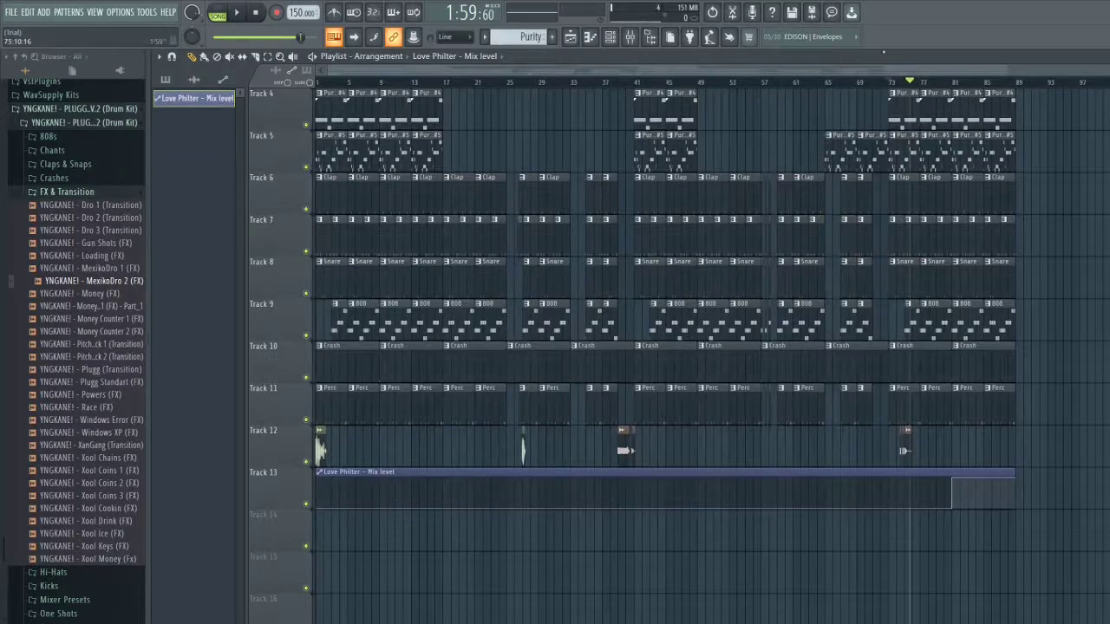
Step: Play the song from about bar 79 through the end to hear the Love Philter effect start at bar 81, and stop playback
{"action": "left_click", "coordinate": [939, 84]}
{"action": "key", "text": "space"}
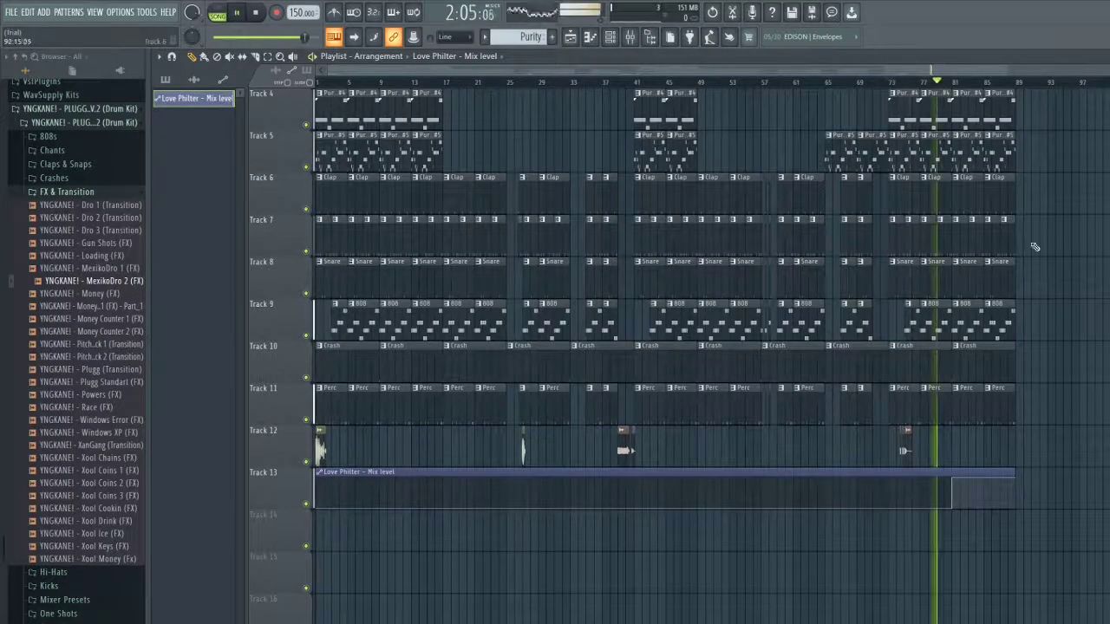
{"action": "scroll", "coordinate": [1013, 302], "scroll_direction": "up", "scroll_amount": 4}
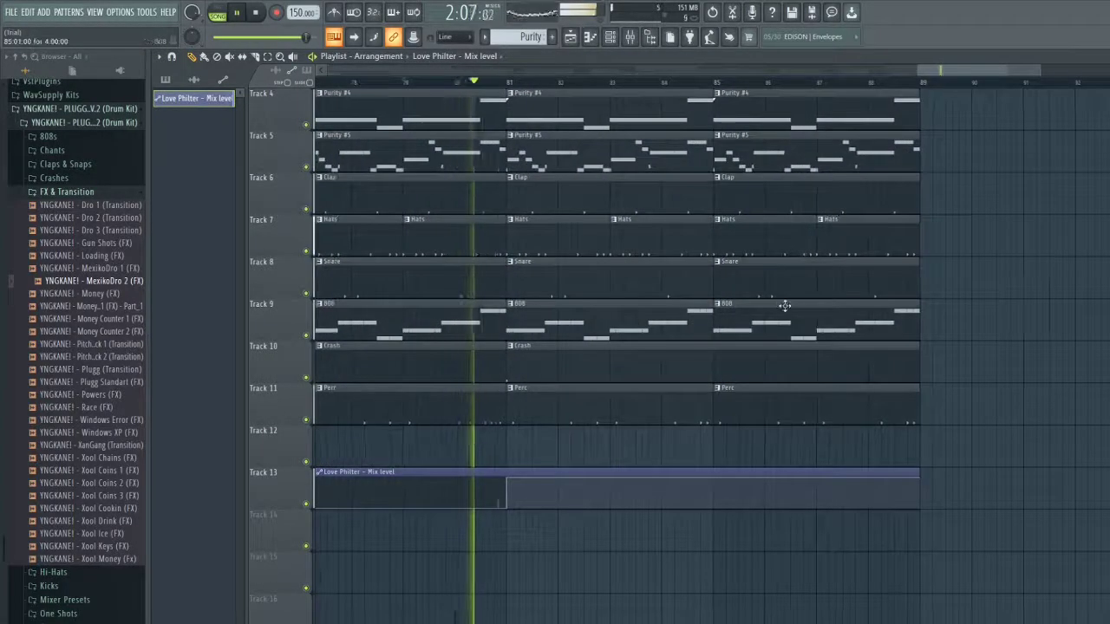
{"action": "scroll", "coordinate": [965, 238], "scroll_direction": "up", "scroll_amount": 1}
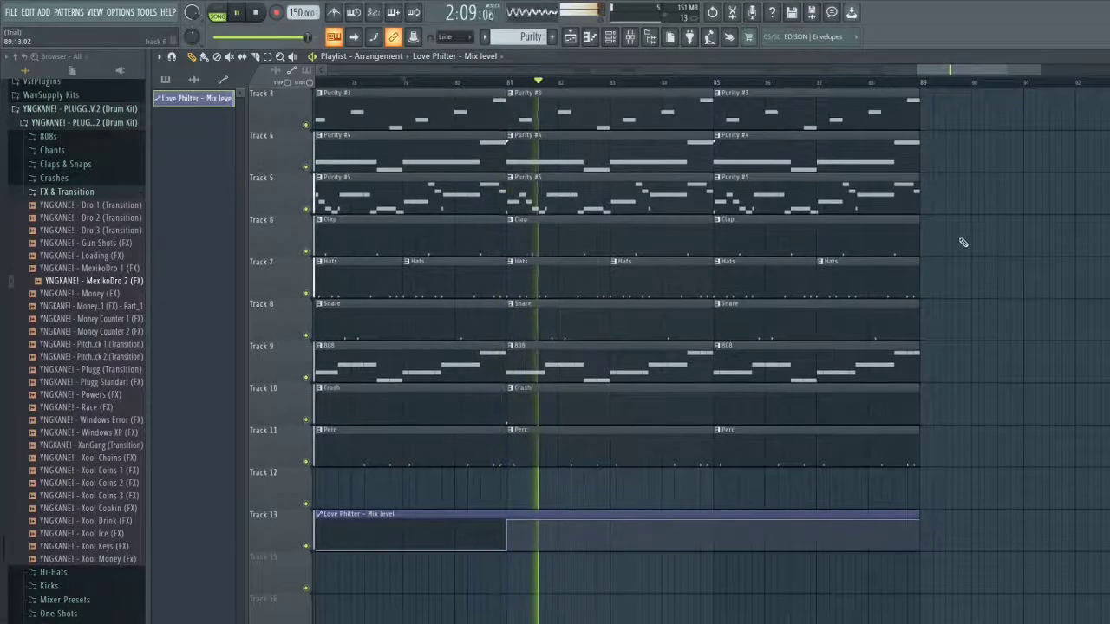
{"action": "scroll", "coordinate": [959, 240], "scroll_direction": "down", "scroll_amount": 4}
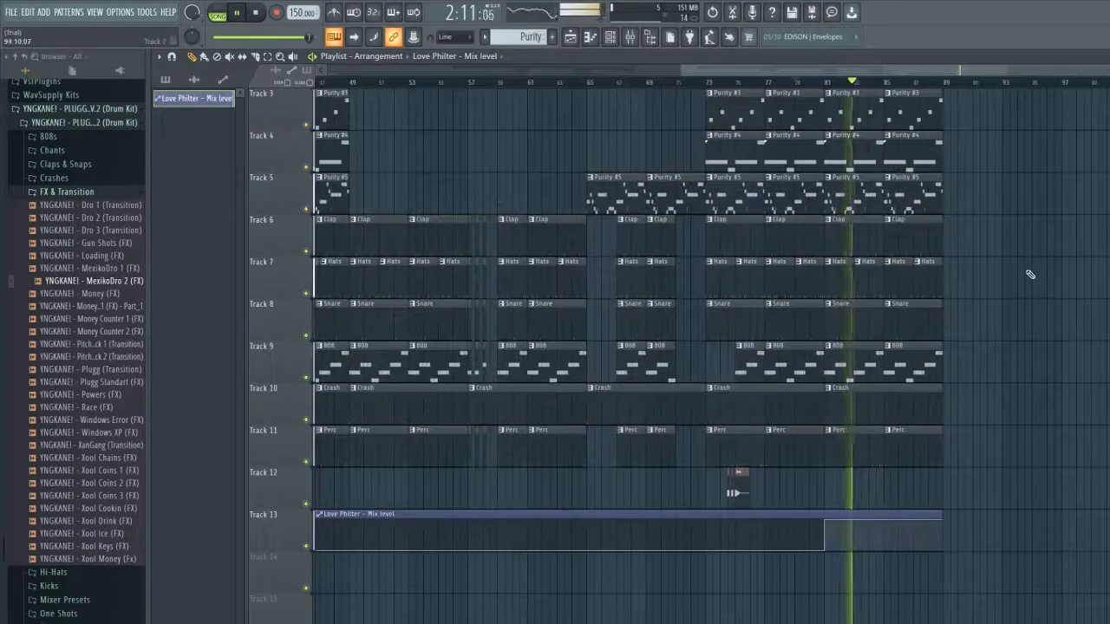
{"action": "scroll", "coordinate": [1023, 264], "scroll_direction": "up", "scroll_amount": 1}
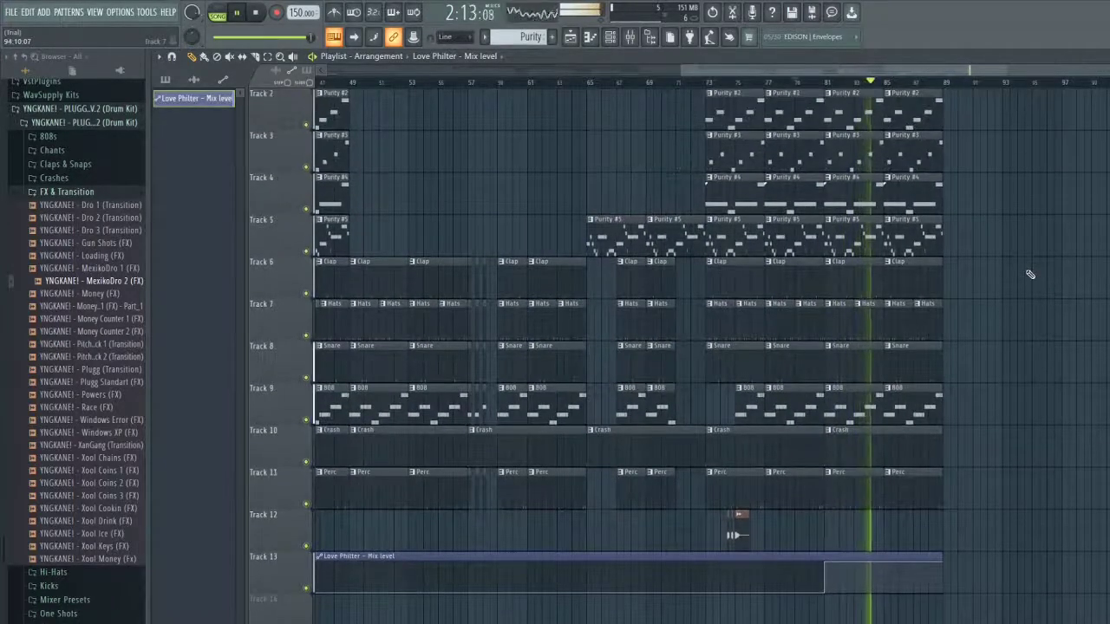
{"action": "scroll", "coordinate": [1029, 274], "scroll_direction": "up", "scroll_amount": 1}
{"action": "scroll", "coordinate": [1024, 272], "scroll_direction": "down", "scroll_amount": 1}
{"action": "scroll", "coordinate": [1024, 270], "scroll_direction": "up", "scroll_amount": 1}
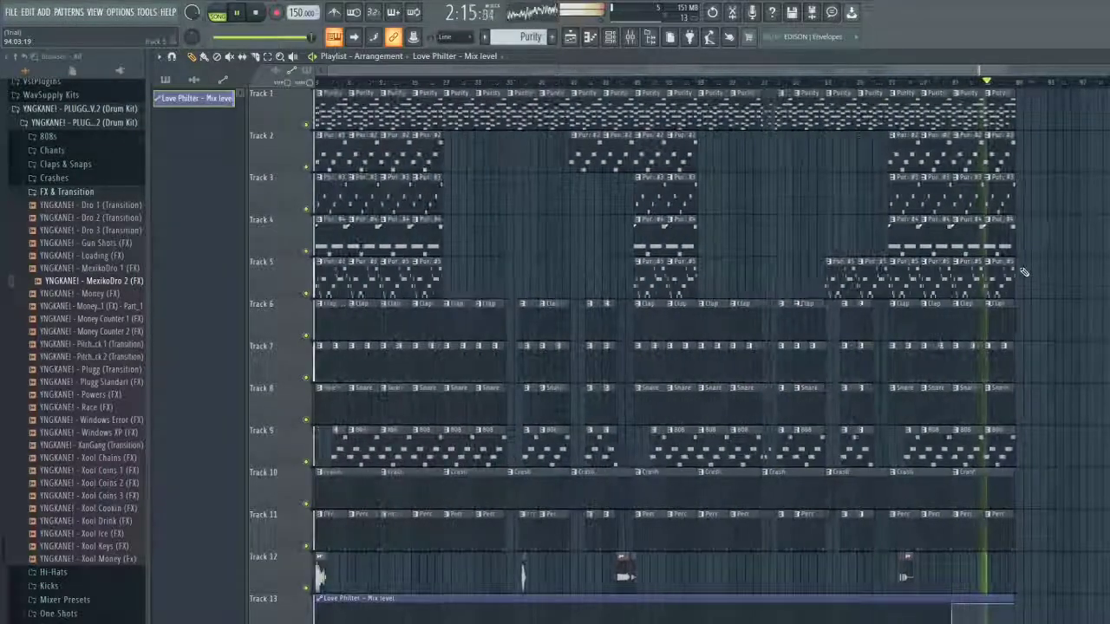
{"action": "scroll", "coordinate": [1025, 268], "scroll_direction": "down", "scroll_amount": 1}
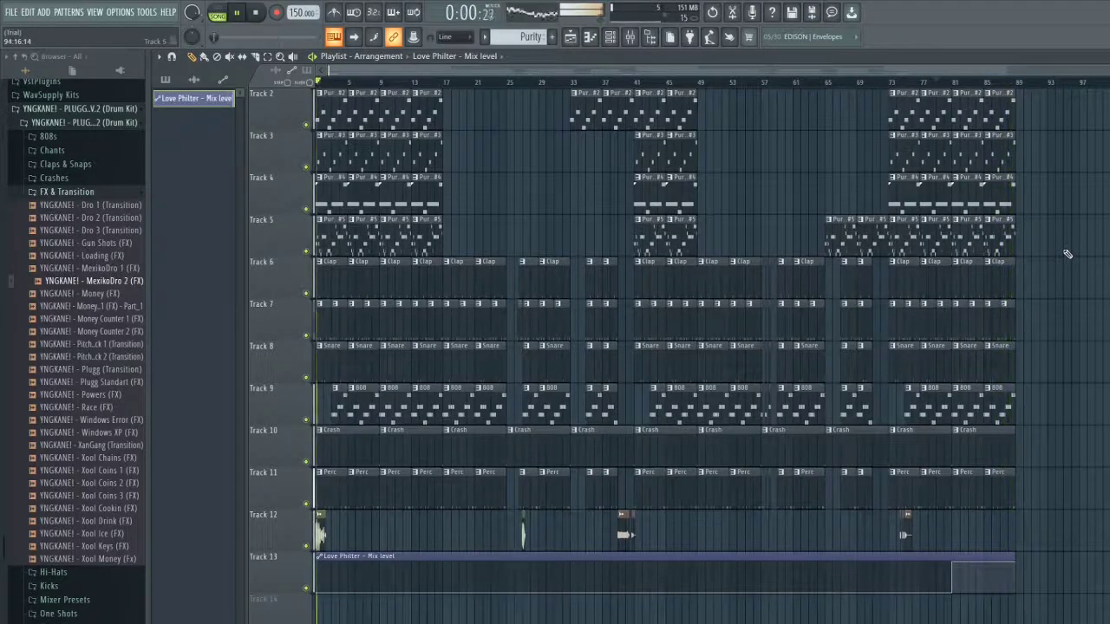
{"action": "key", "text": "space"}
Step: Play the opening bars of the full arrangement from the song start and stop playback
{"action": "scroll", "coordinate": [1076, 412], "scroll_direction": "up", "scroll_amount": 3}
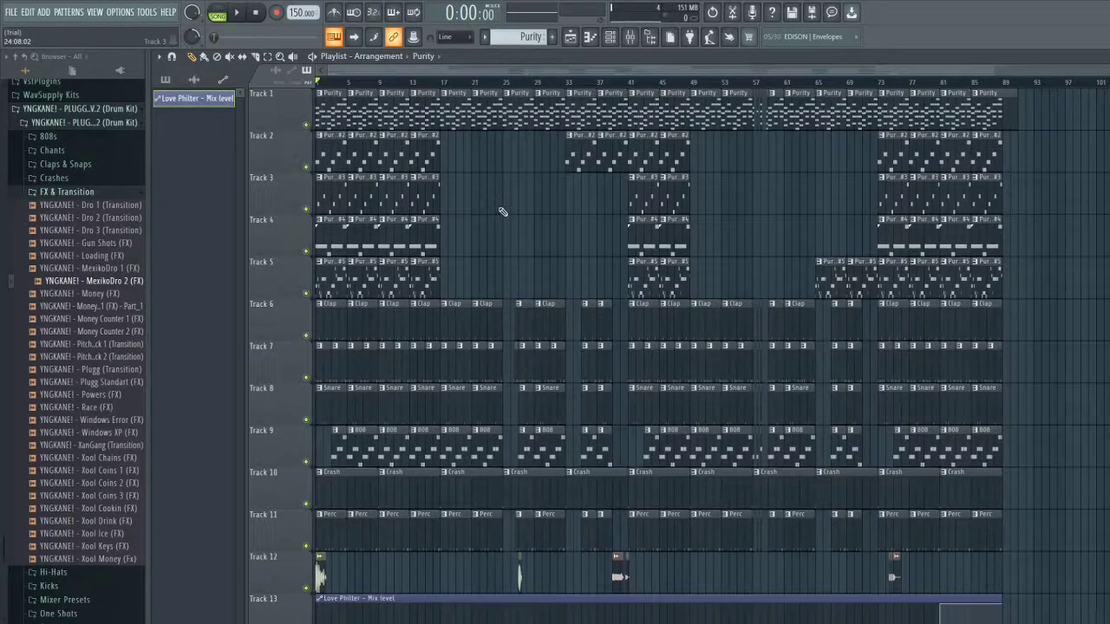
{"action": "key", "text": "space"}
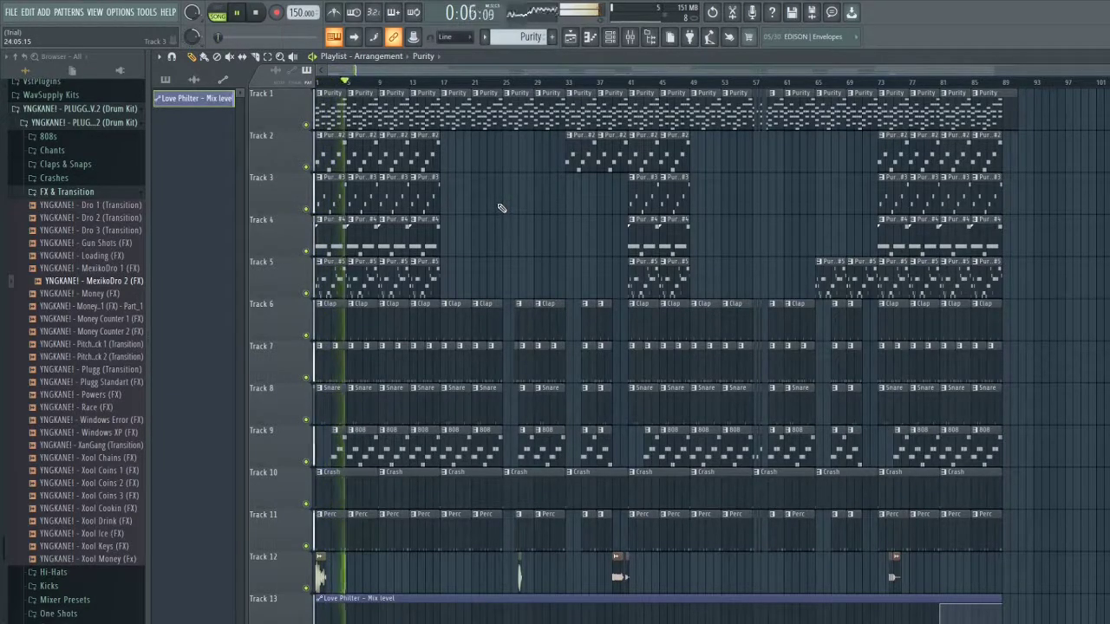
{"action": "key", "text": "space"}
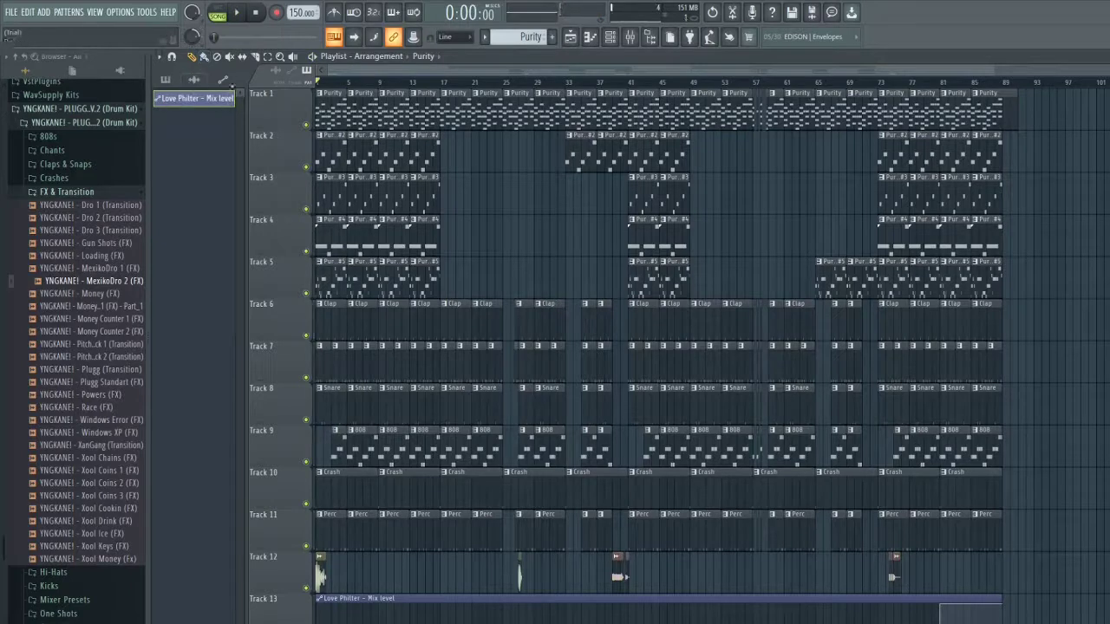